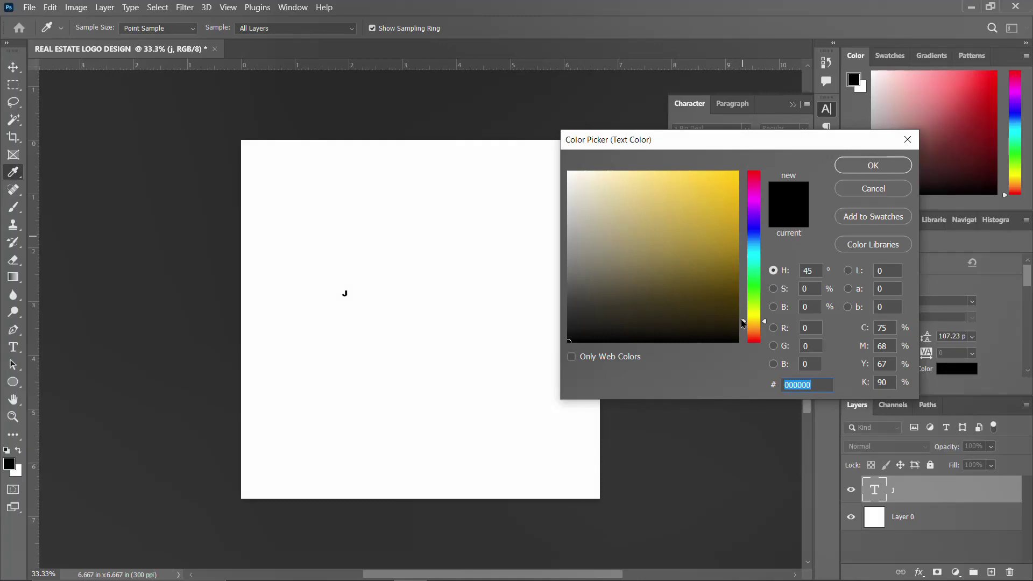
Color the small J text orange and set its font size to 50 pt
click(738, 172)
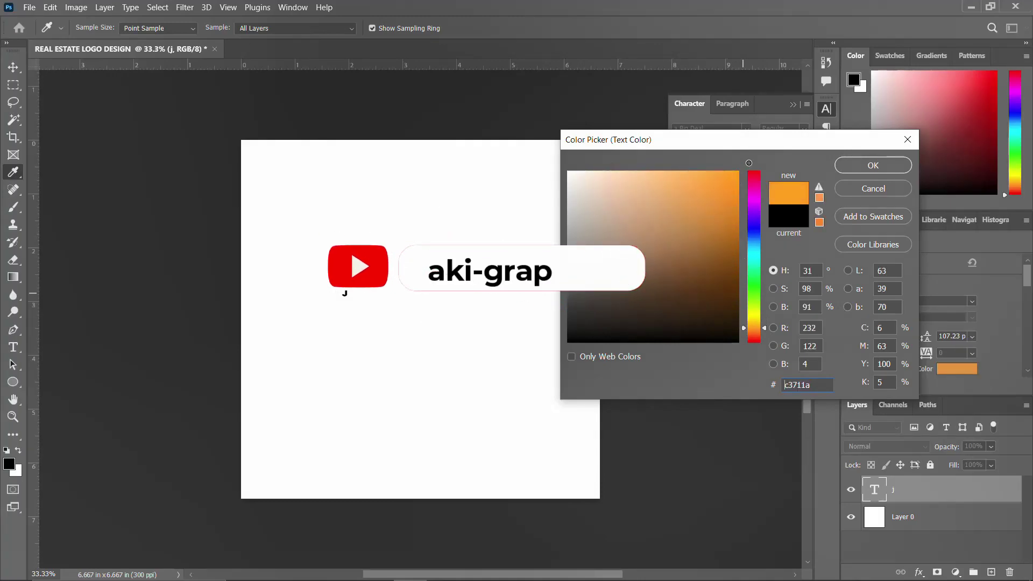
click(857, 168)
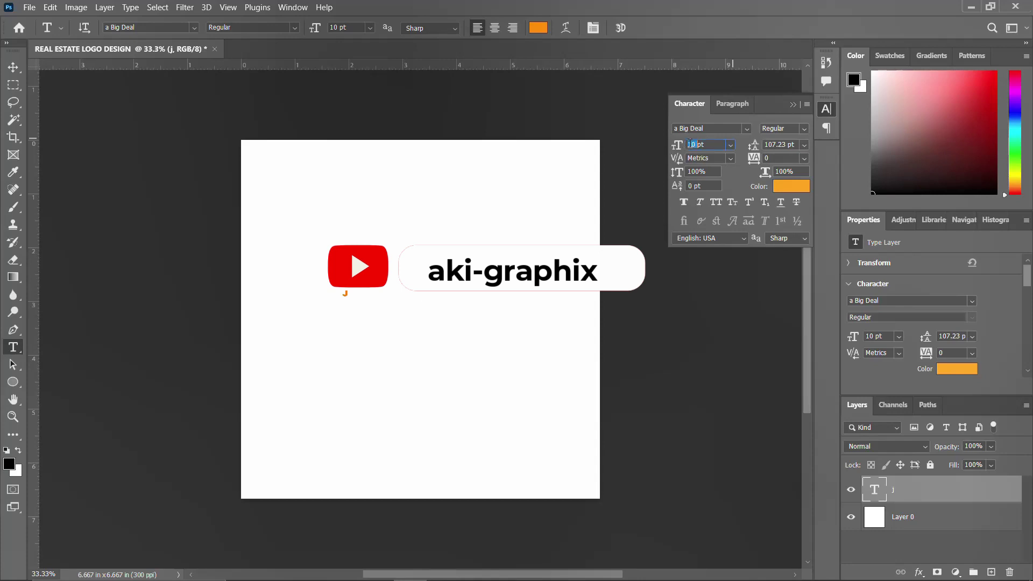
text(50)
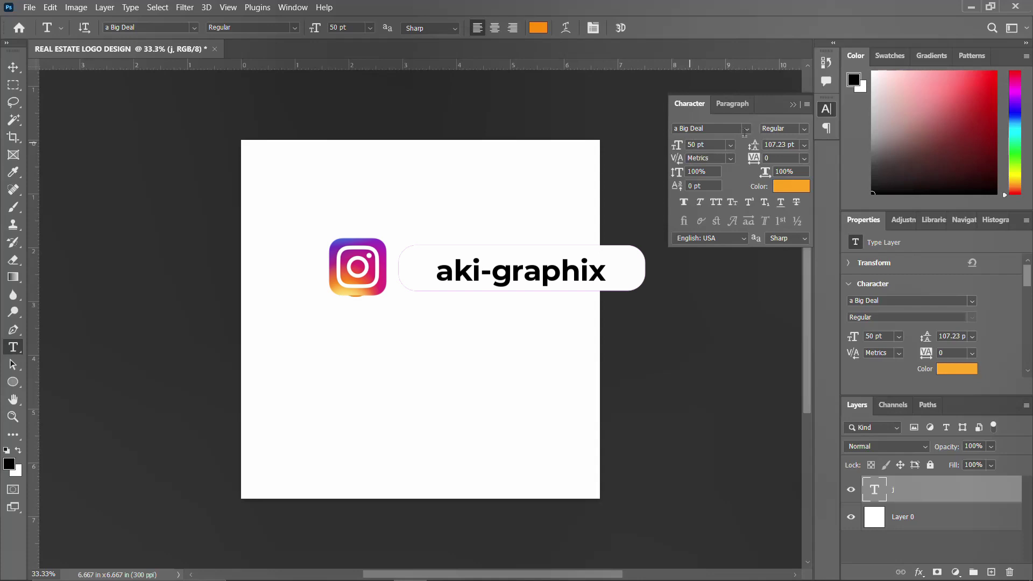
click(825, 109)
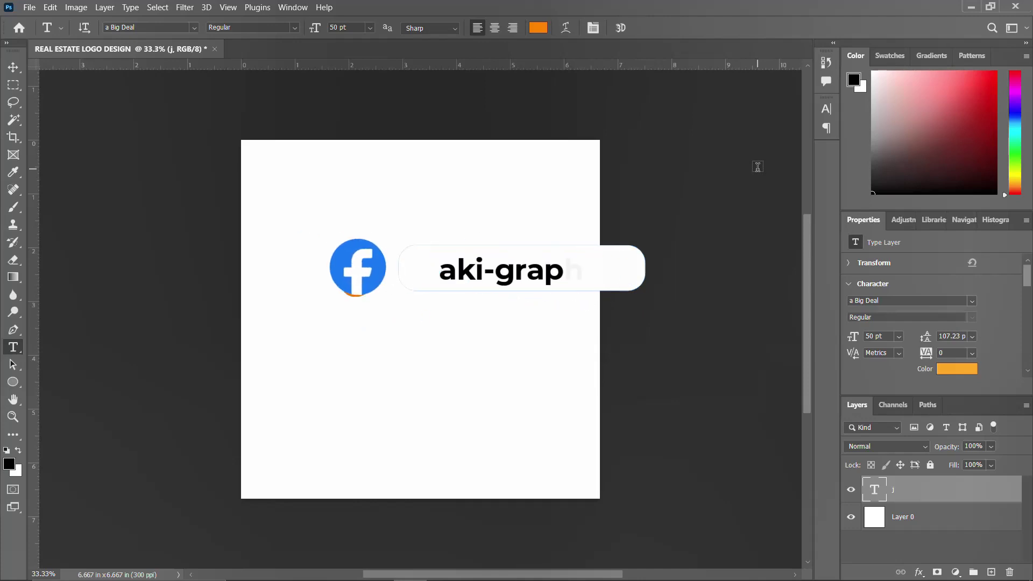
key(ctrl+t)
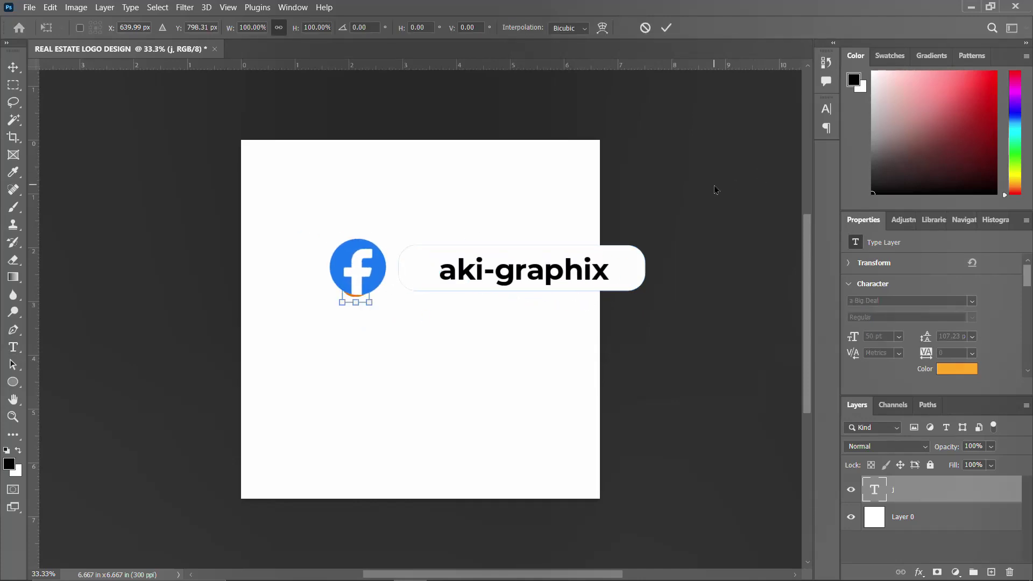
Enlarge the J to about 316% and move it down-left of the page centre
drag(369, 264, 399, 222)
drag(369, 283, 357, 331)
key(Return)
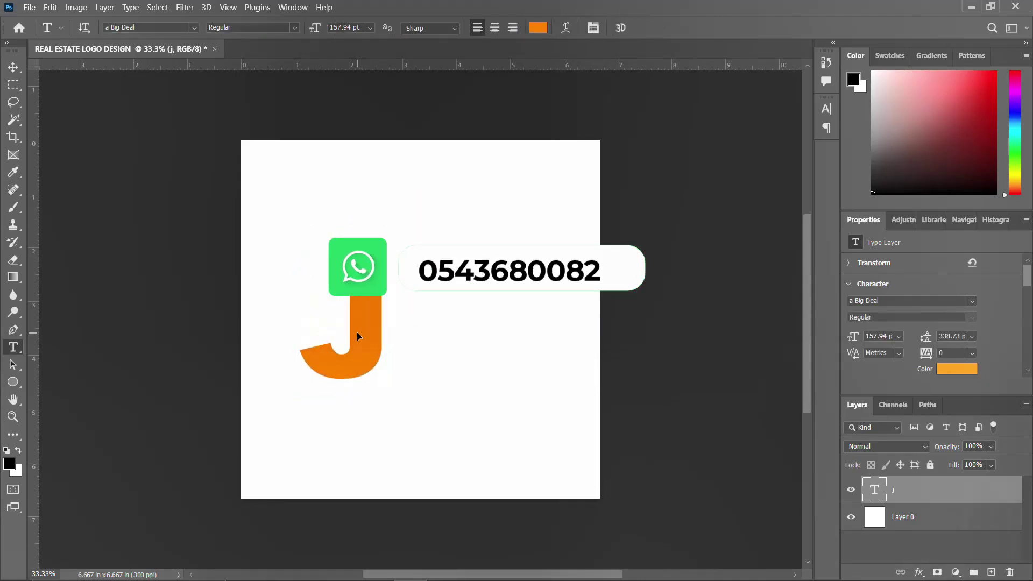
Duplicate the J layer as J copy, stacked over the original
drag(371, 345, 403, 344)
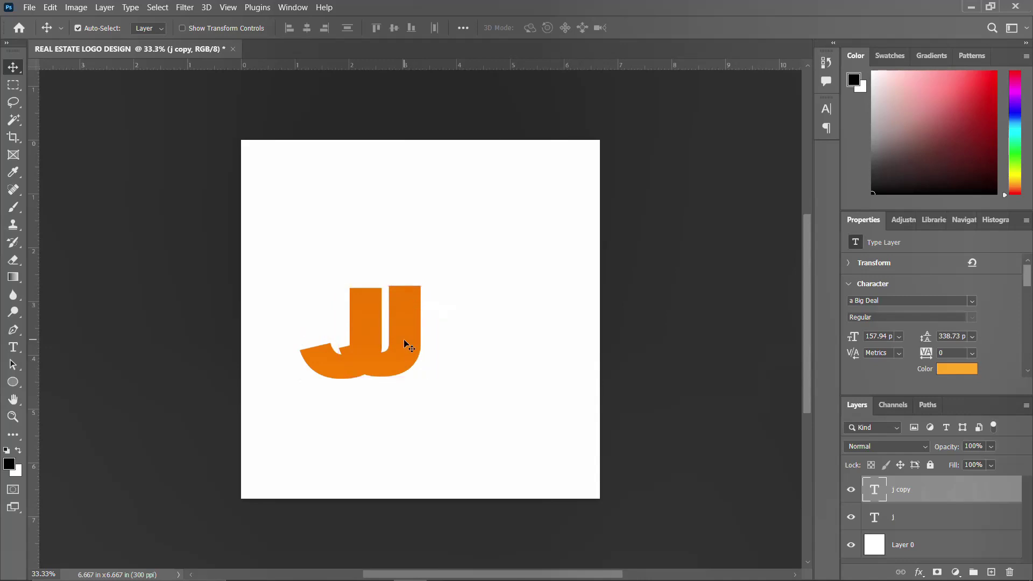
key(ctrl+z)
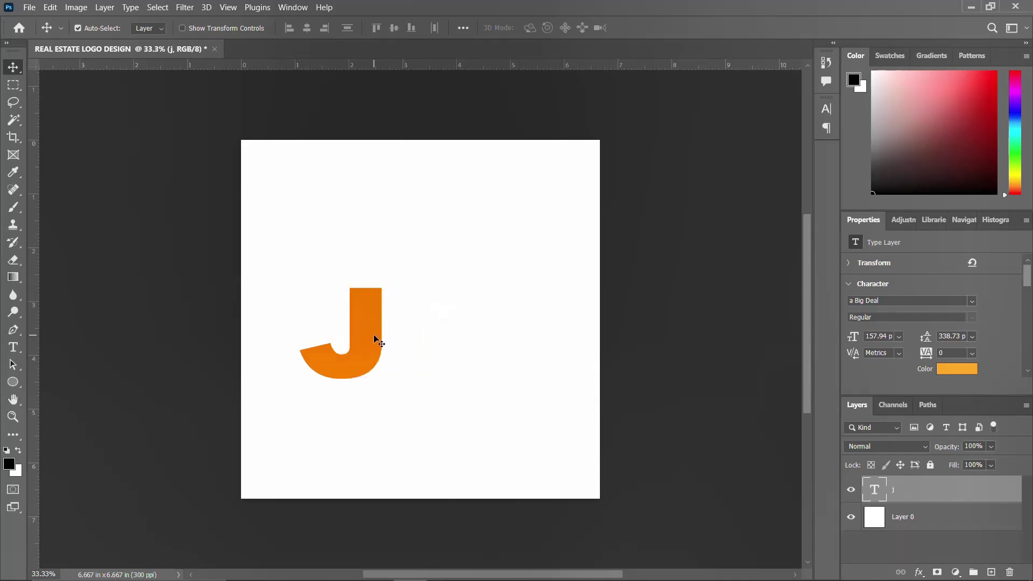
key(j)
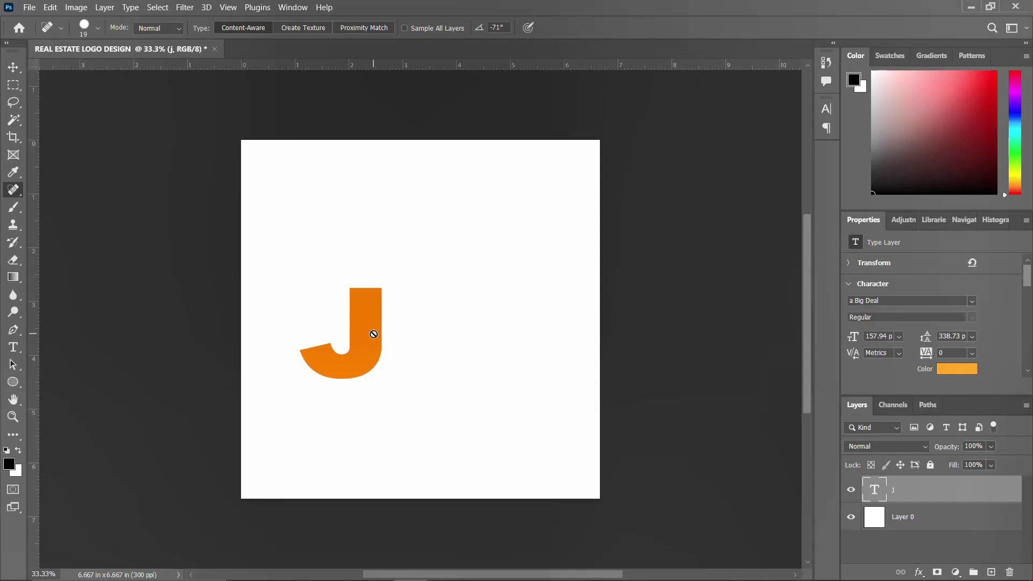
key(v)
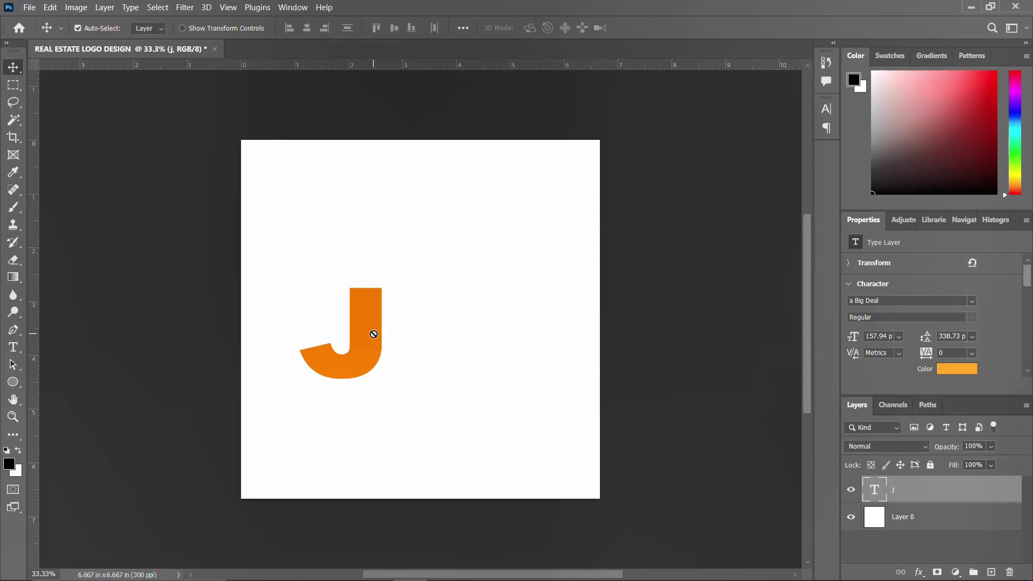
key(ctrl+j)
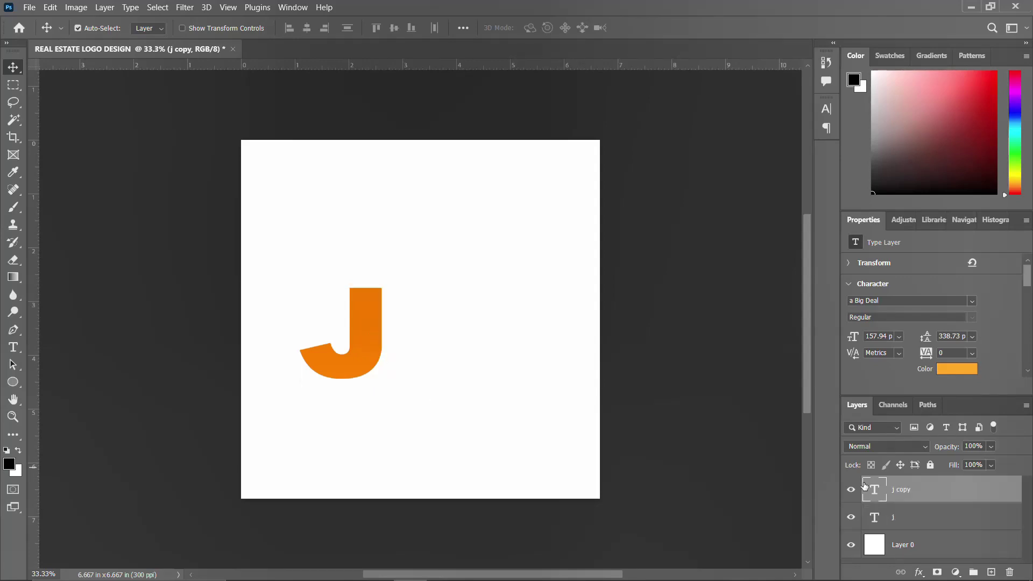
Change the copied layer's letter from J to N
double_click(868, 489)
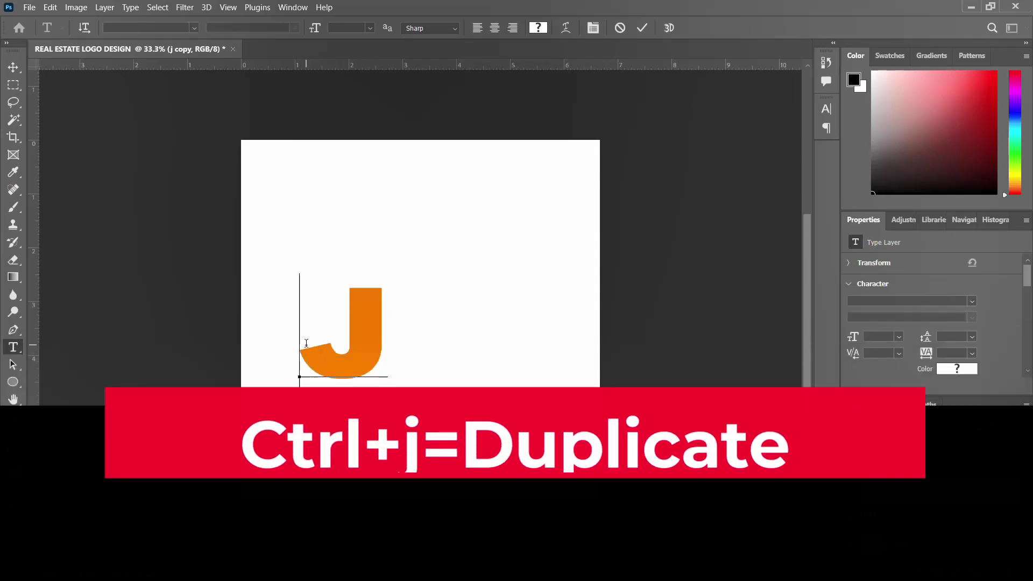
drag(301, 333, 382, 343)
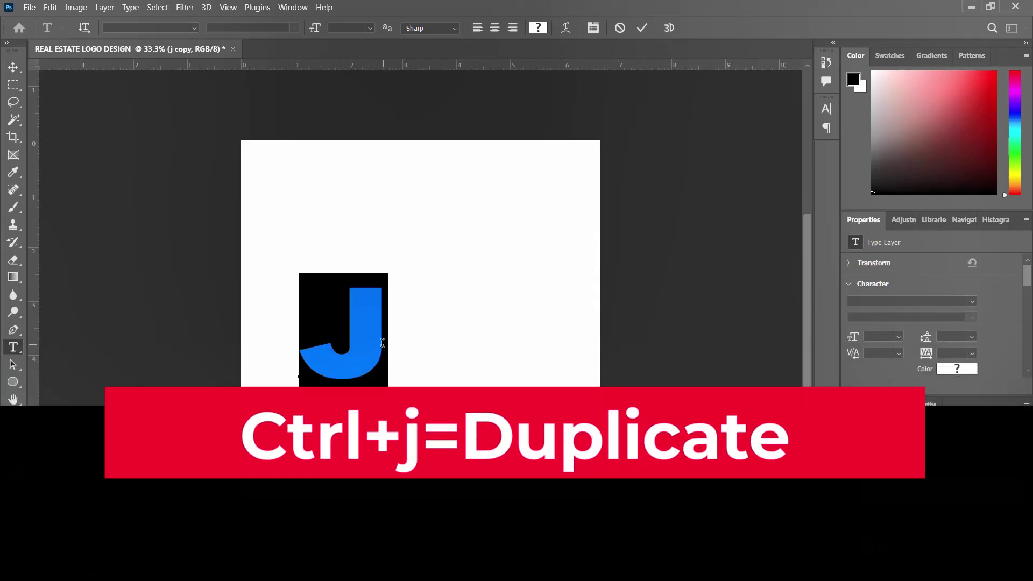
text(n)
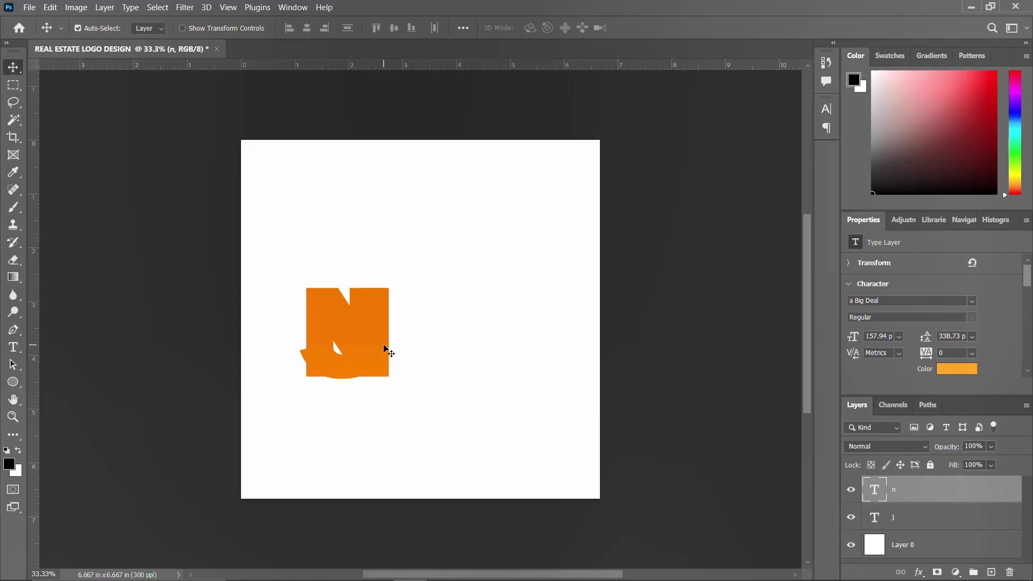
key(shift+Right)
key(shift+Right)
key(Right)
key(Right)
key(Right)
key(Right)
key(Right)
key(Right)
key(Right)
key(Right)
key(Right)
key(Right)
key(Right)
key(Right)
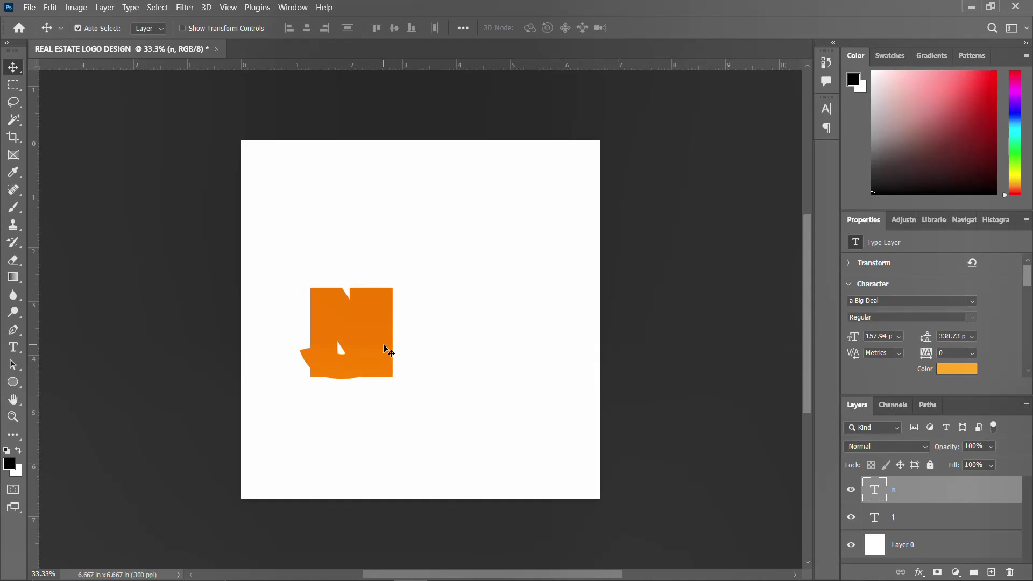
Shift the N right until it sits beside the J, forming JN
key(ctrl+t)
key(Right)
key(Right)
key(Right)
key(Right)
key(Right)
key(Right)
key(Right)
key(Right)
key(Right)
key(Right)
key(Right)
key(Right)
key(Right)
key(Right)
key(Right)
key(Right)
key(Right)
key(Right)
key(Right)
key(Right)
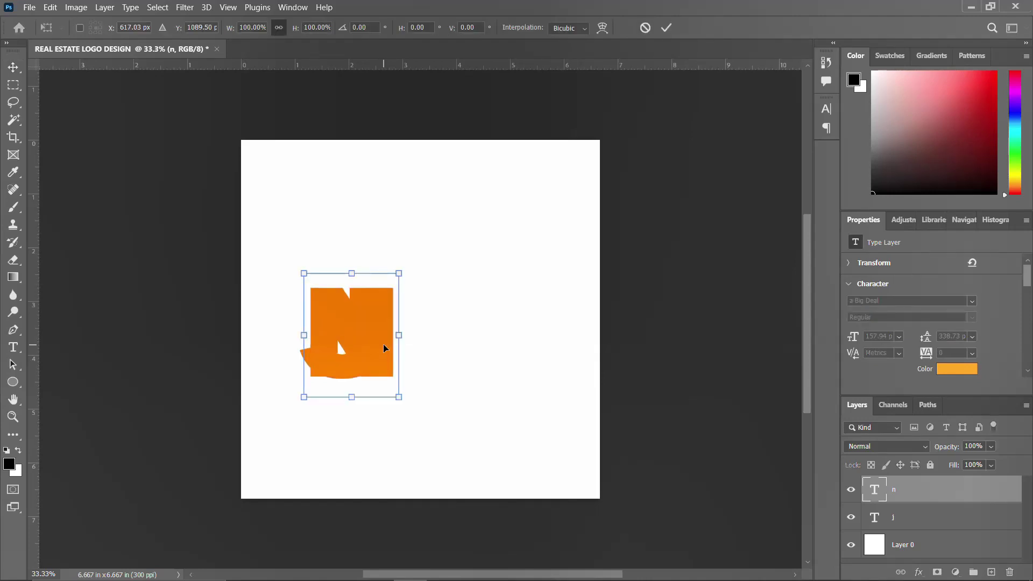
key(Right)
key(Right)
key(Right)
key(Right)
key(Right)
key(Right)
key(Right)
key(Right)
key(Right)
key(Right)
key(Right)
key(Right)
key(Right)
key(Right)
key(Right)
key(Right)
key(Right)
key(Right)
key(Right)
key(Right)
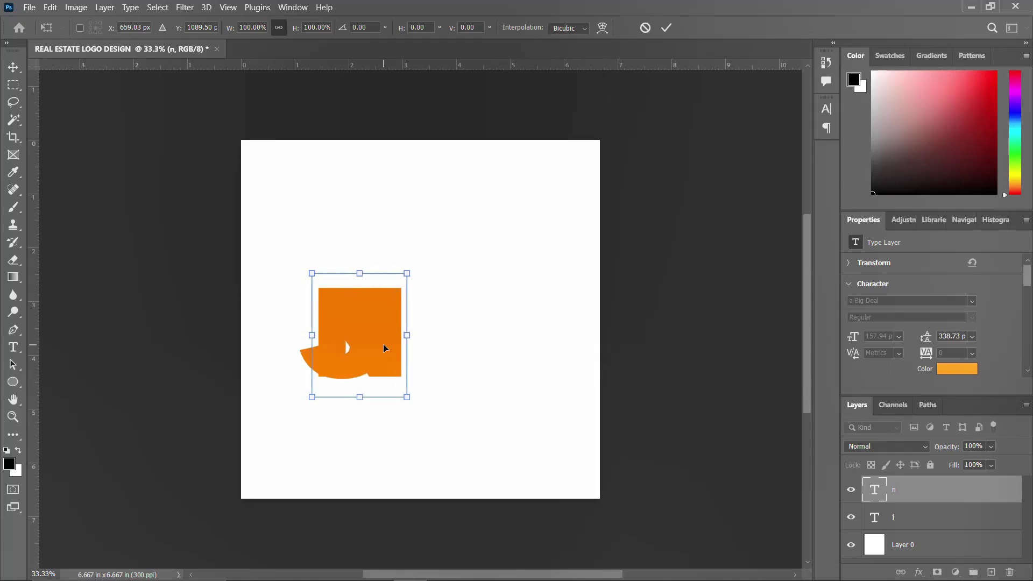
key(Right)
key(Right)
key(Right)
key(Right)
key(Right)
key(Right)
key(Right)
key(Right)
key(Right)
key(Right)
key(Right)
key(Right)
key(Right)
key(Right)
key(Right)
key(Right)
key(Right)
key(Right)
key(Right)
key(Right)
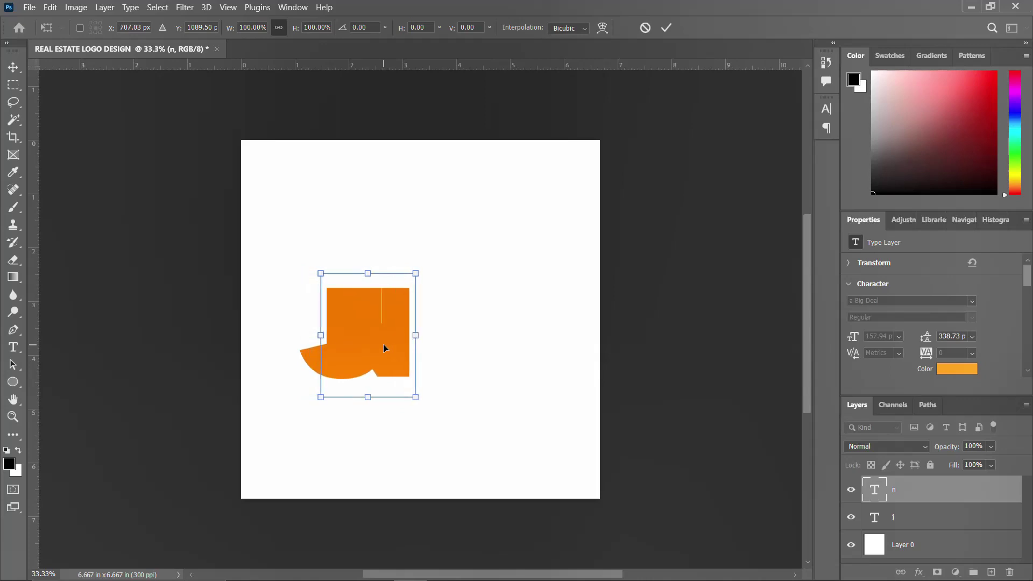
key(Right)
key(Right)
key(Right)
key(Right)
key(Right)
key(Right)
key(Right)
key(Right)
key(Right)
key(Right)
key(Right)
key(Right)
key(Right)
key(Right)
key(Right)
key(Right)
key(Right)
key(Right)
key(Right)
key(Right)
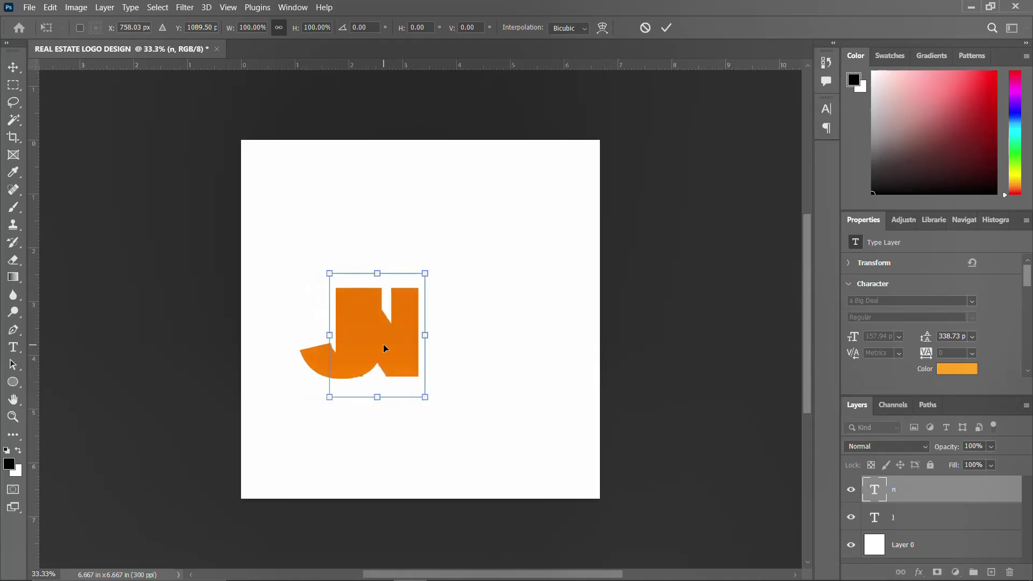
key(Right)
key(Right)
key(Right)
key(Right)
key(Right)
key(Right)
key(Right)
key(Right)
key(Right)
key(Right)
key(Right)
key(Right)
key(Right)
key(Right)
key(Right)
key(Right)
key(Right)
key(Right)
key(Right)
key(Right)
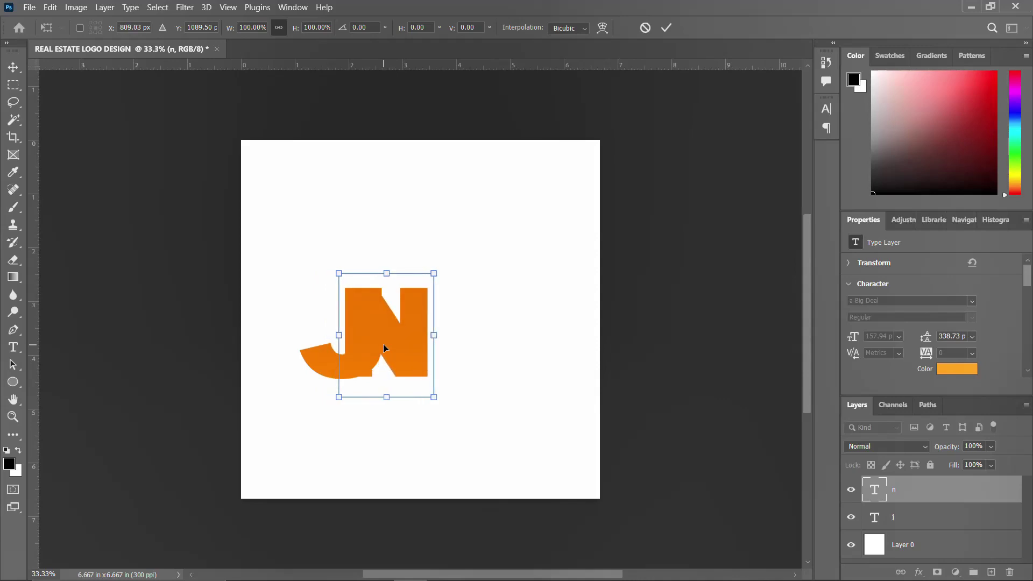
key(Right)
key(Right)
key(Right)
key(Right)
key(Right)
key(Right)
key(Right)
key(Right)
key(Right)
key(Right)
key(Right)
key(Right)
key(Right)
key(Right)
key(Right)
key(Right)
key(Right)
key(Right)
key(Right)
key(Right)
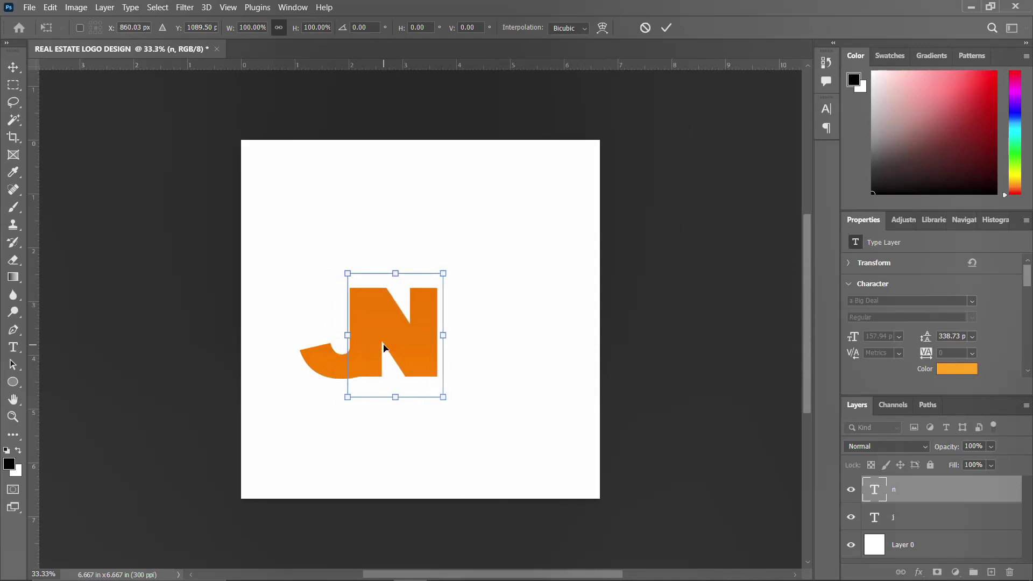
key(Right)
key(Right)
key(Right)
key(Right)
key(Right)
key(Right)
key(Right)
key(Right)
key(Right)
key(Right)
key(Right)
key(Right)
key(Right)
key(Right)
key(Right)
key(Right)
key(Right)
key(Right)
key(Right)
key(Right)
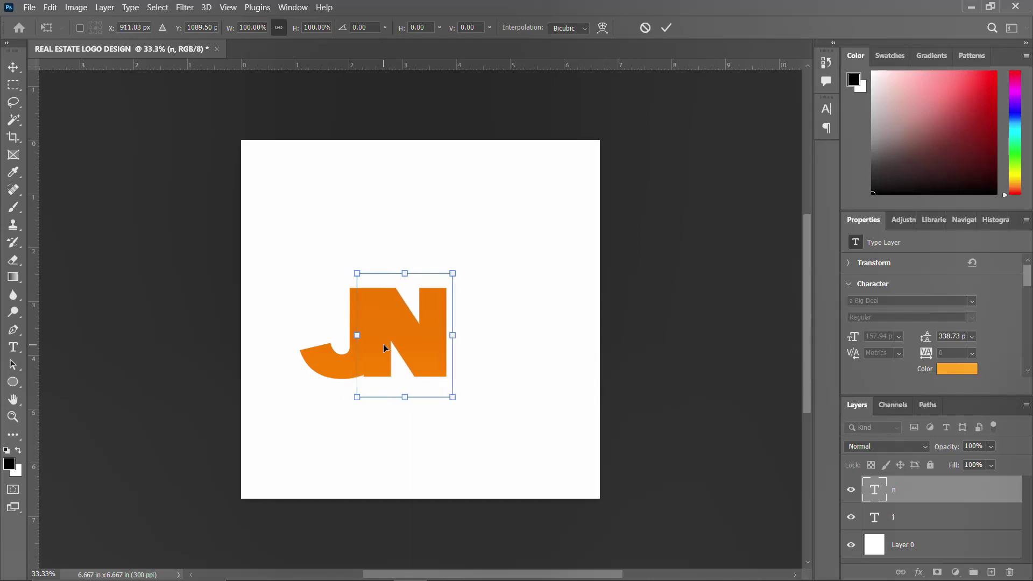
key(Right)
key(Right)
key(Right)
key(Right)
key(Right)
key(Right)
key(Right)
key(Right)
key(Right)
key(Return)
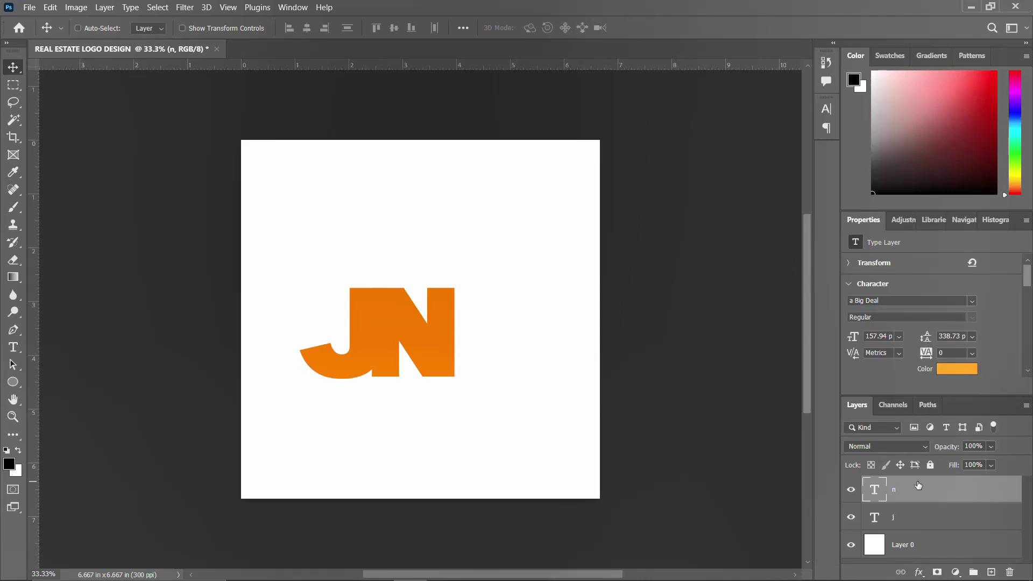
key(ctrl+j)
Change the n copy layer's letter to K
double_click(873, 496)
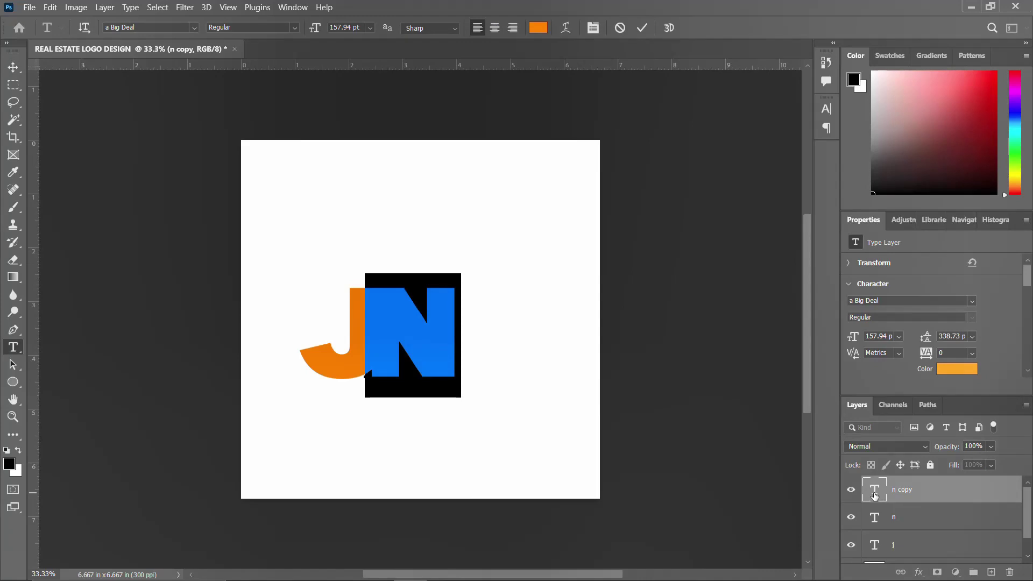
text(k)
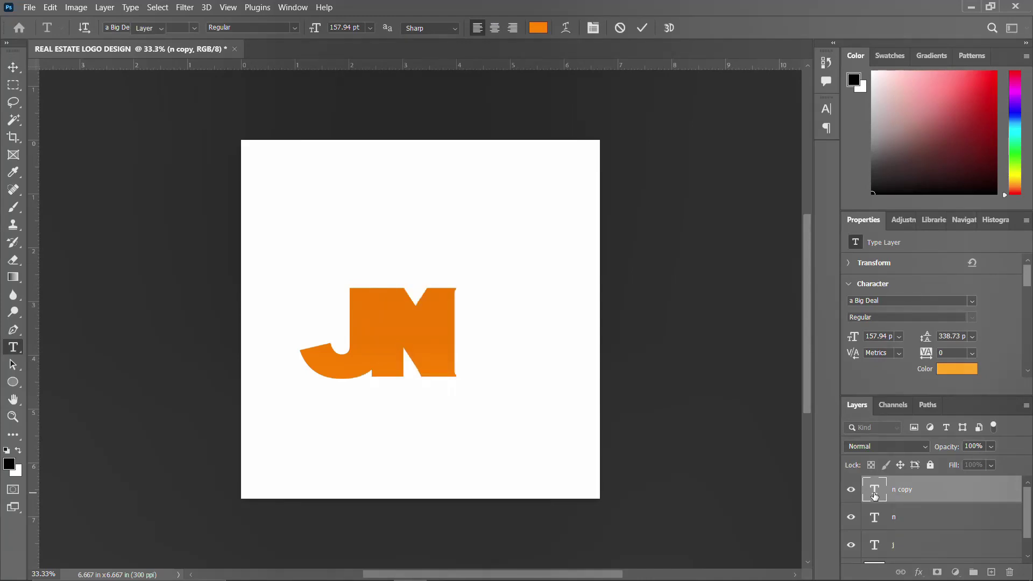
key(ctrl+Return)
key(shift+Right)
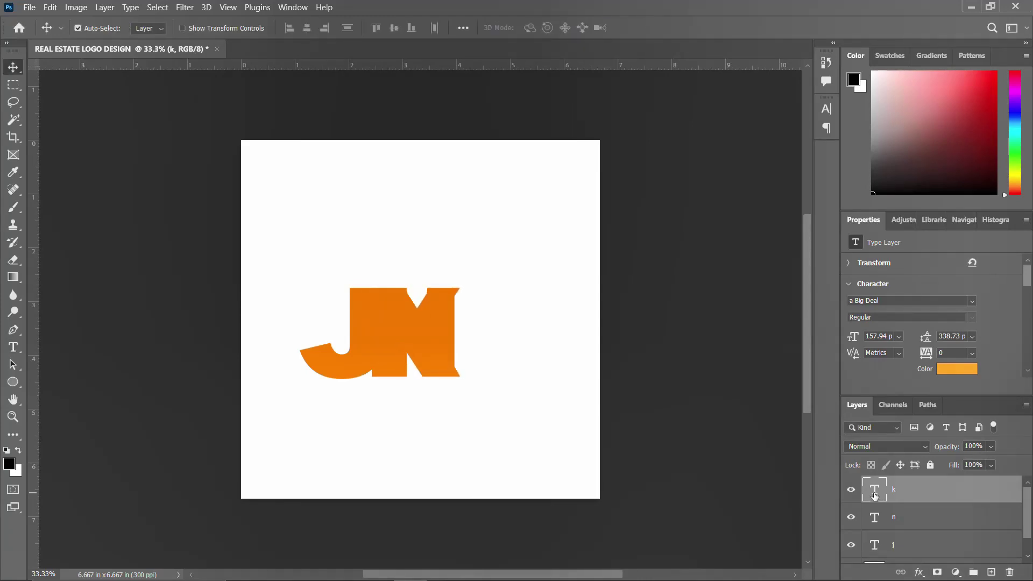
key(ctrl)
Move the K right so it sits just beside the N, reading JNK
key(ctrl+t)
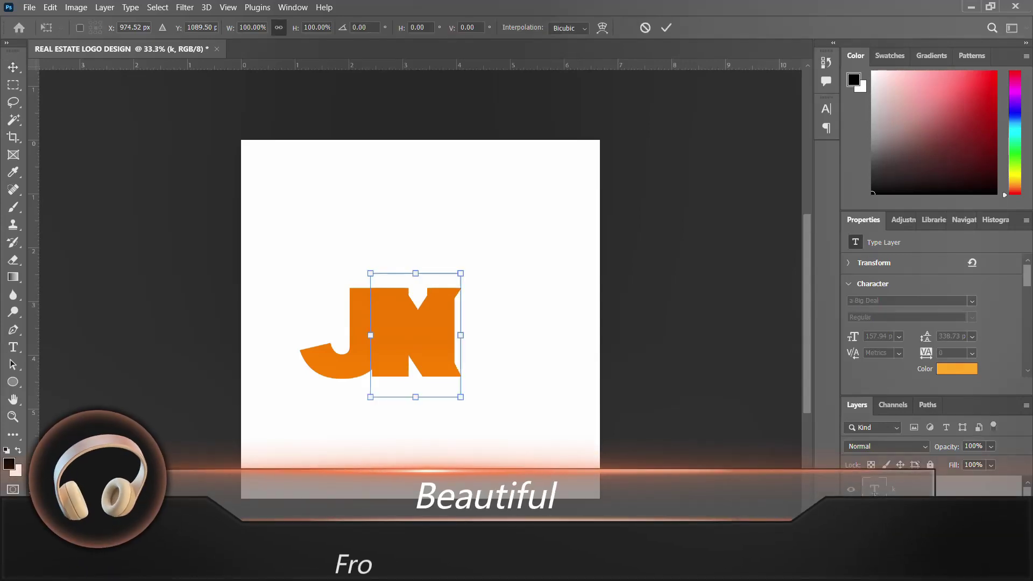
key(Right)
key(Right)
key(Right)
key(Right)
key(Right)
key(Right)
key(Right)
key(Right)
key(Right)
key(Right)
key(Right)
key(Right)
key(Right)
key(Right)
key(Right)
key(Right)
key(Right)
key(Right)
key(Right)
key(Right)
key(Right)
key(Right)
key(Right)
key(Right)
key(Right)
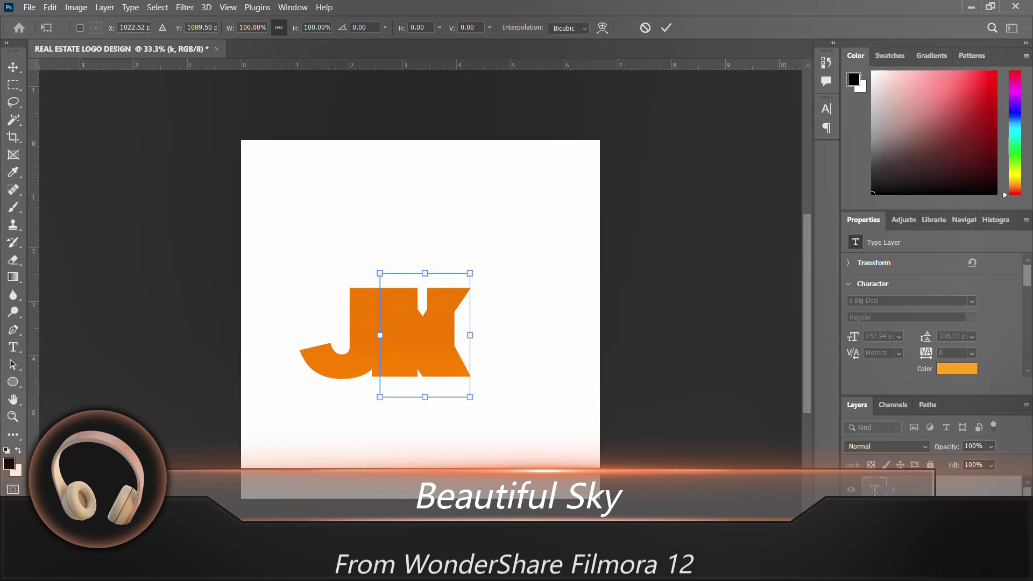
key(Right)
key(Right)
key(Right)
key(Right)
key(Right)
key(Right)
key(Right)
key(Right)
key(Right)
key(Right)
key(Right)
key(Right)
key(Right)
key(Right)
key(Right)
key(Right)
key(Right)
key(Right)
key(Right)
key(Right)
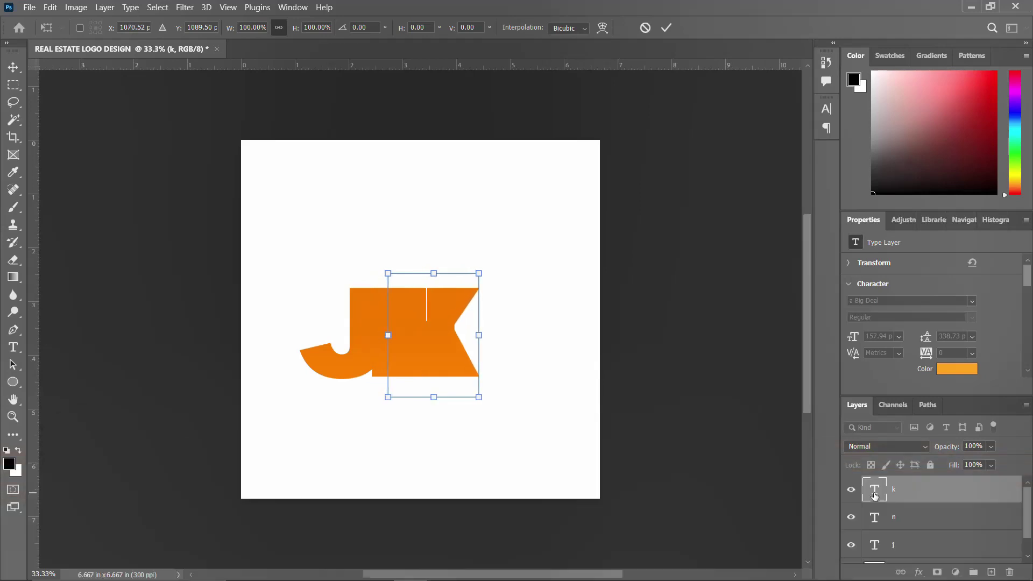
key(Right)
key(Right)
key(Right)
key(Right)
key(Right)
key(Right)
key(Right)
key(Right)
key(Right)
key(Right)
key(Right)
key(Right)
key(Right)
key(Right)
key(Right)
key(Right)
key(Right)
key(Right)
key(Right)
key(Right)
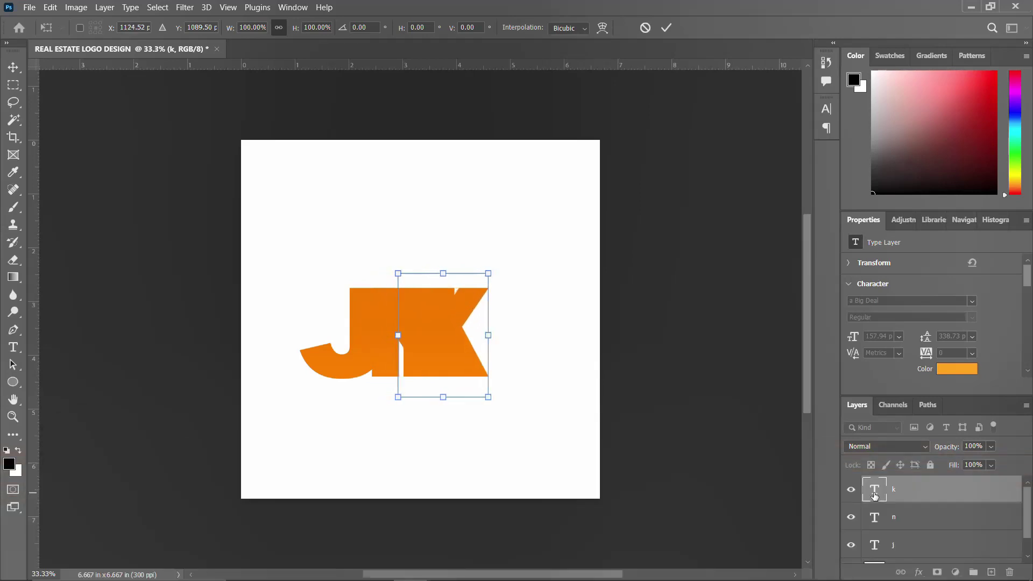
key(Right)
key(Right)
key(Right)
key(Right)
key(Right)
key(Right)
key(Right)
key(Right)
key(Right)
key(Right)
key(Right)
key(Right)
key(Right)
key(Right)
key(Right)
key(Right)
key(Right)
key(Right)
key(Right)
key(Right)
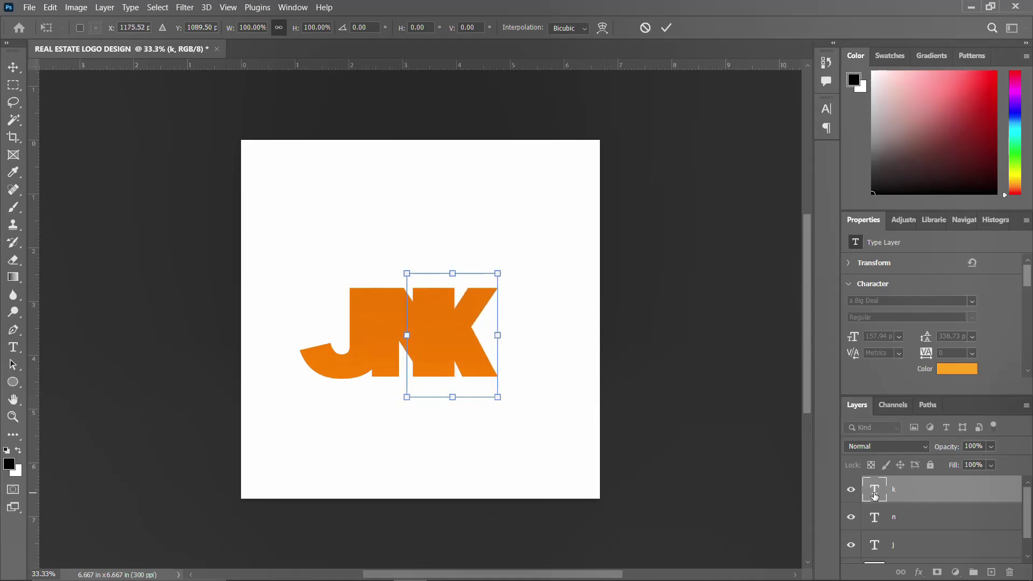
key(Right)
key(Right)
key(Right)
key(Right)
key(Right)
key(Right)
key(Right)
key(Right)
key(Right)
key(Right)
key(Right)
key(Right)
key(Right)
key(Right)
key(Right)
key(Right)
key(Right)
key(Right)
key(Right)
key(Right)
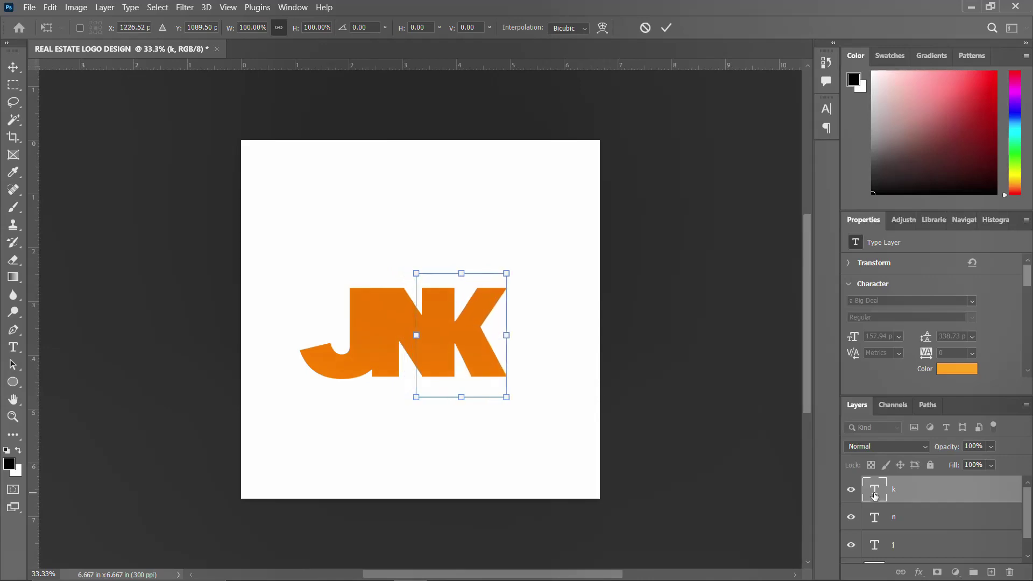
key(Right)
key(Right)
key(Right)
key(Right)
key(Right)
key(Right)
key(Right)
key(Right)
key(Right)
key(Right)
key(Right)
key(Right)
key(Right)
key(Right)
key(Right)
key(Right)
key(Right)
key(Right)
key(Right)
key(Right)
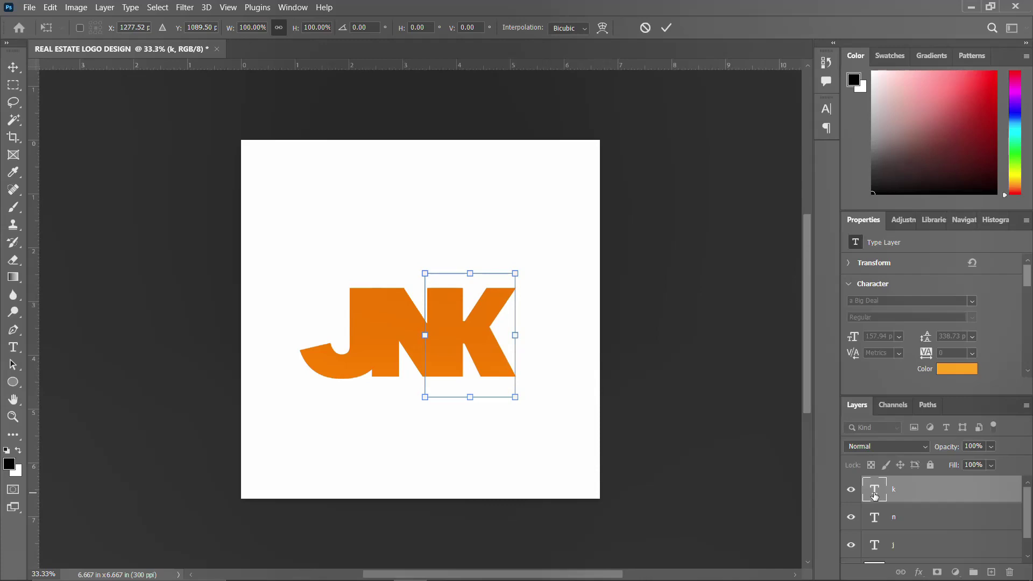
key(Return)
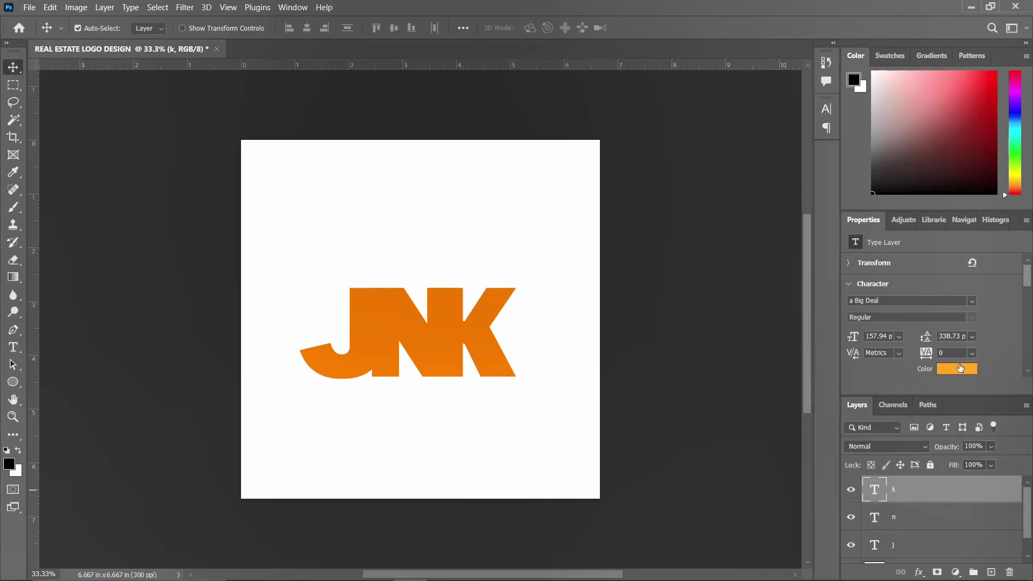
Recolor the K to red-orange #ff5400, put layer n above k, and nudge K left
click(956, 369)
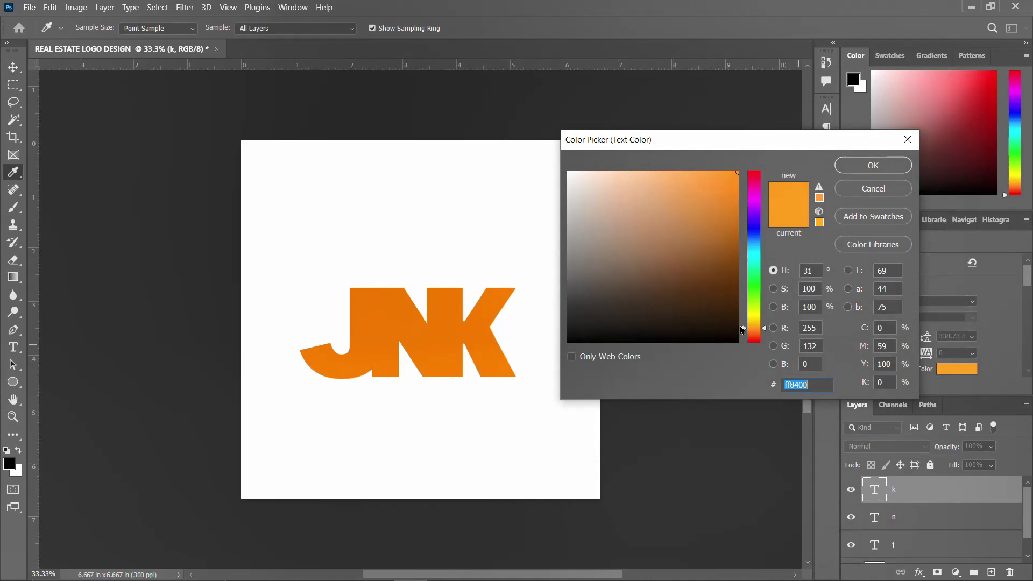
drag(746, 328, 745, 334)
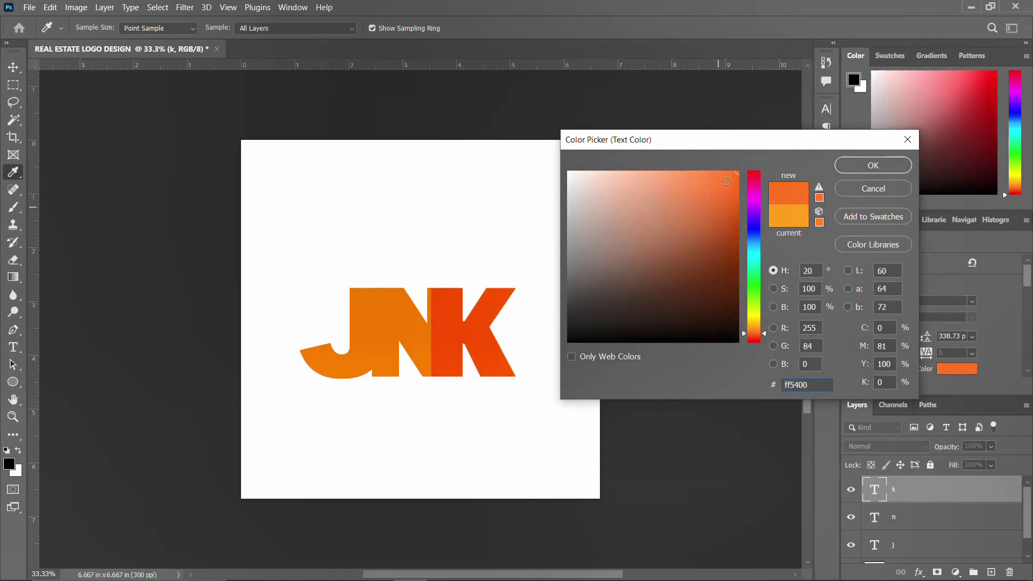
click(869, 171)
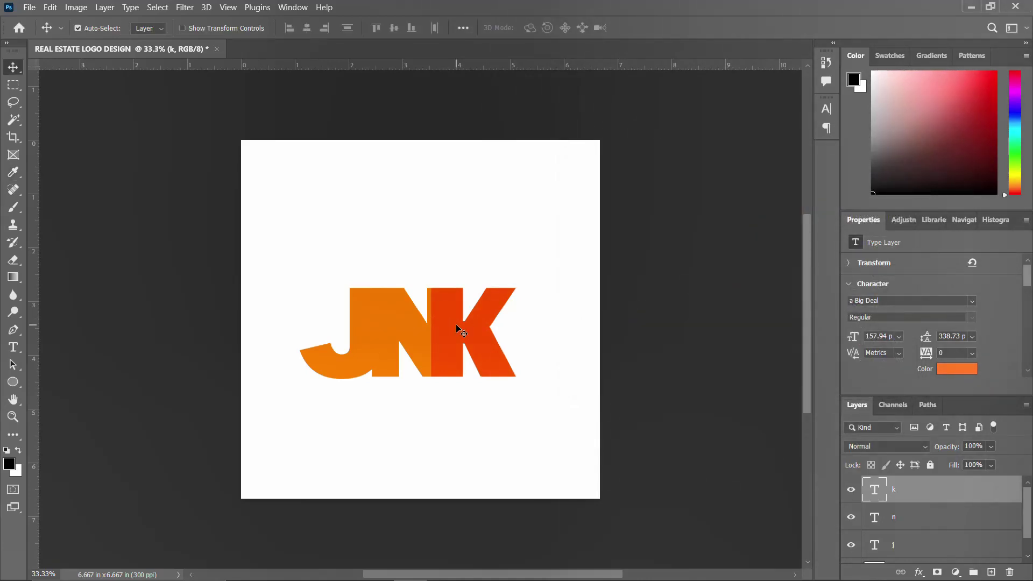
key(Left)
key(Left)
key(Left)
key(Left)
key(Left)
key(Left)
key(Left)
key(Left)
key(Left)
key(Left)
key(Left)
key(Left)
key(Left)
key(Left)
key(Left)
key(Left)
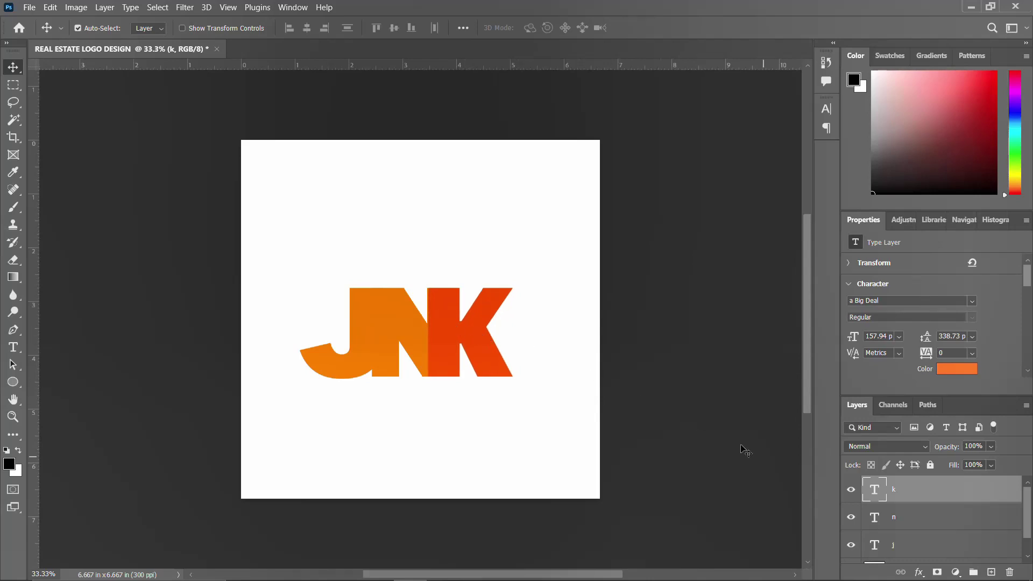
drag(897, 494, 895, 486)
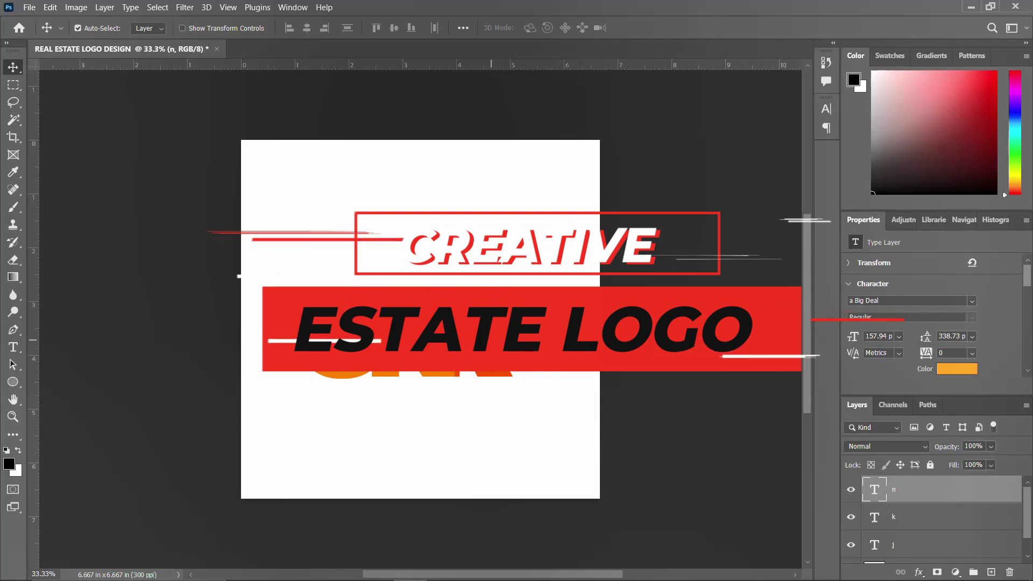
click(477, 347)
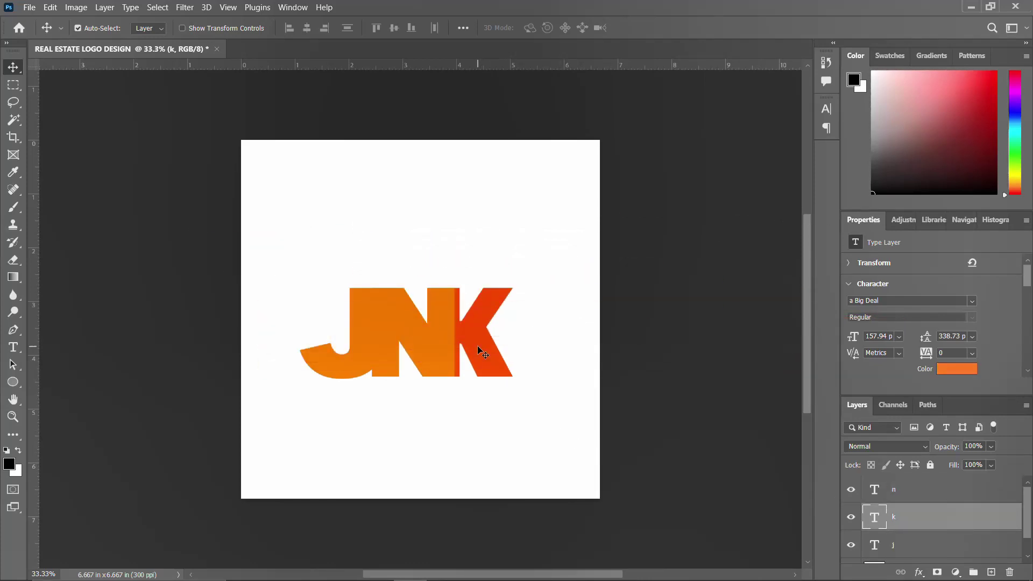
key(Left)
key(Left)
key(Left)
key(Left)
key(Left)
key(Left)
key(Left)
key(Left)
key(Left)
key(Left)
key(Left)
key(Left)
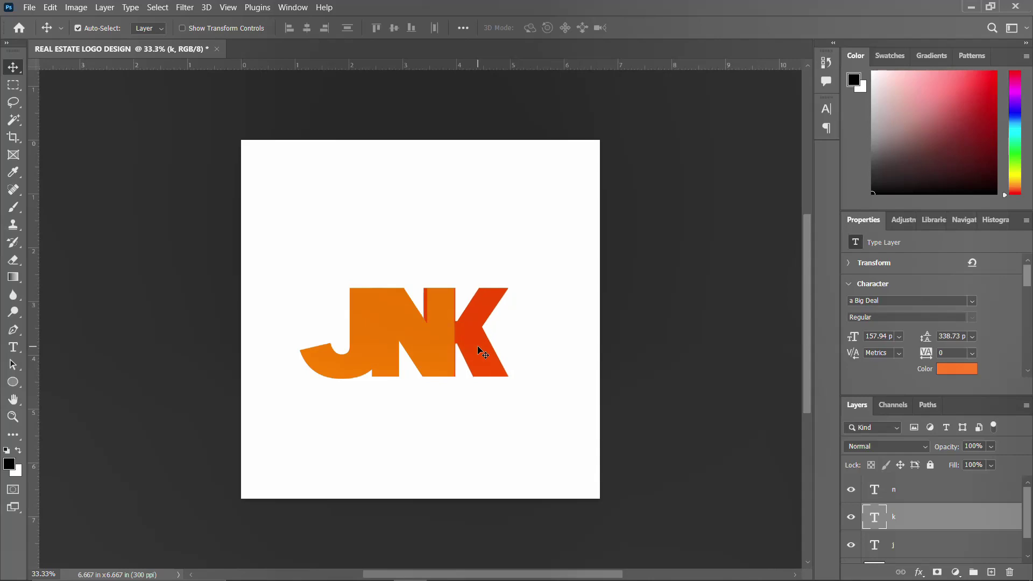
Give the J the same #ff5400 red-orange sampled from the K
click(410, 337)
click(363, 338)
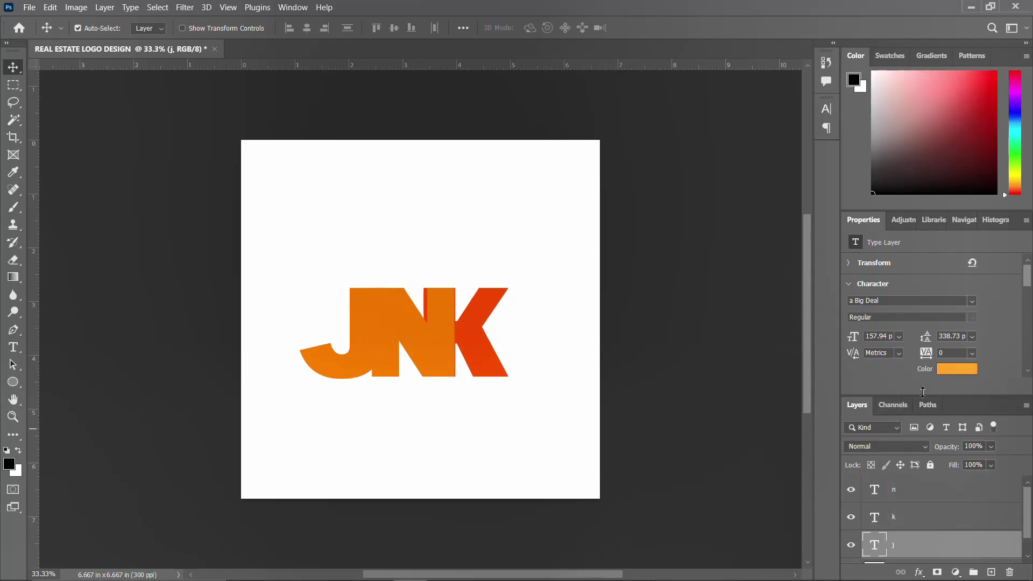
click(955, 369)
click(472, 331)
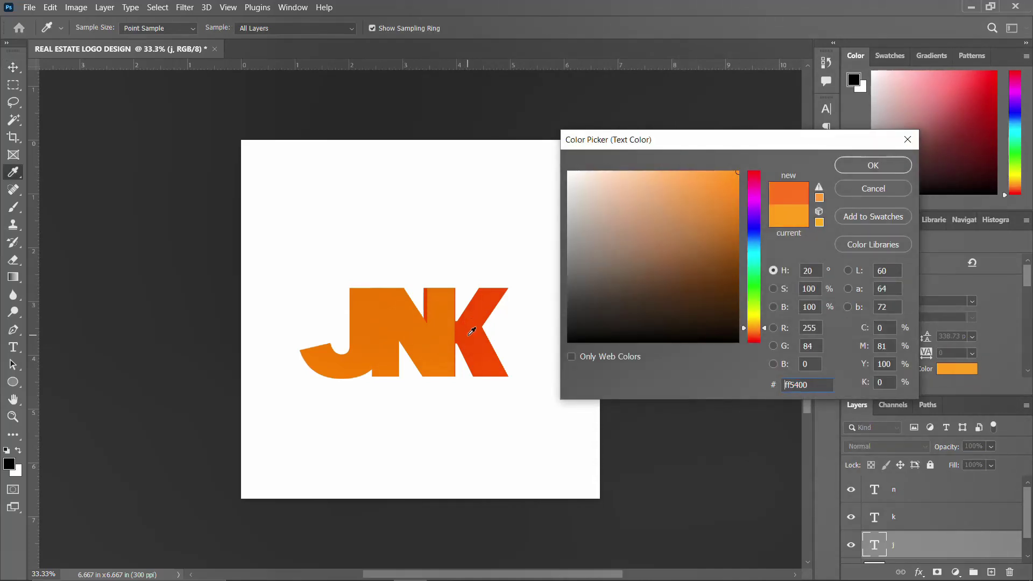
click(872, 165)
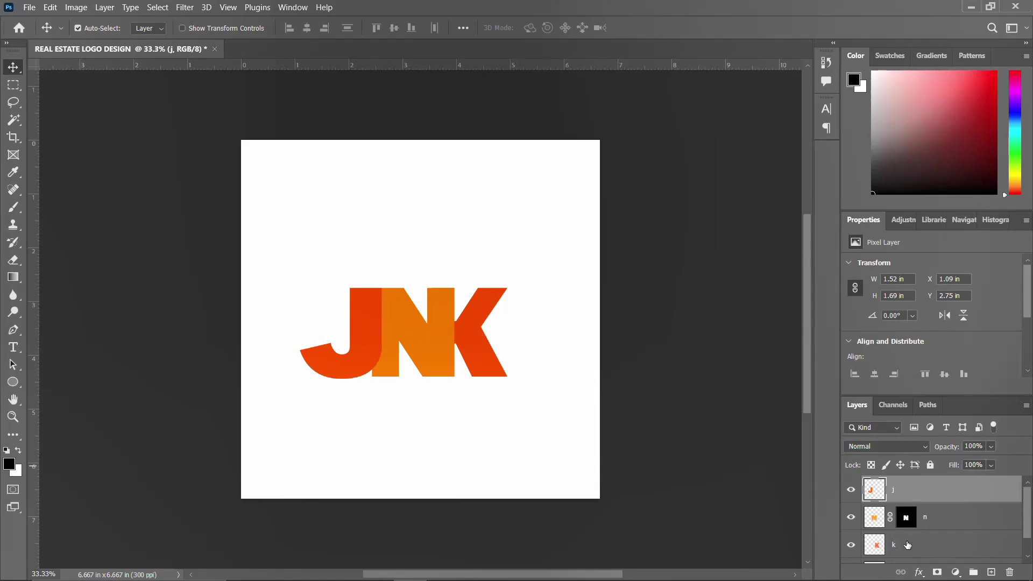
Move the j, n and k layers together up and right to the canvas centre
shift+click(907, 557)
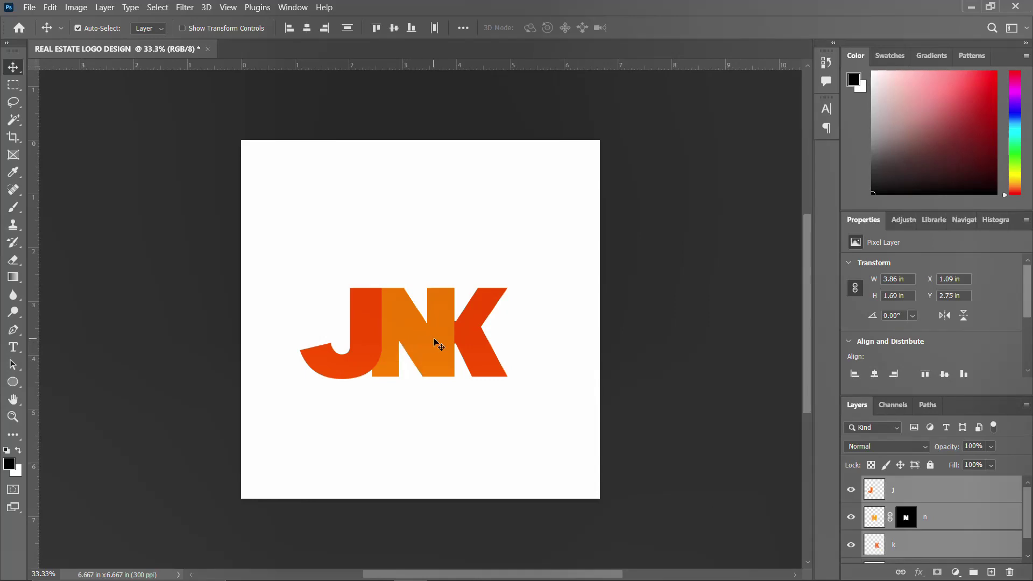
key(ctrl+t)
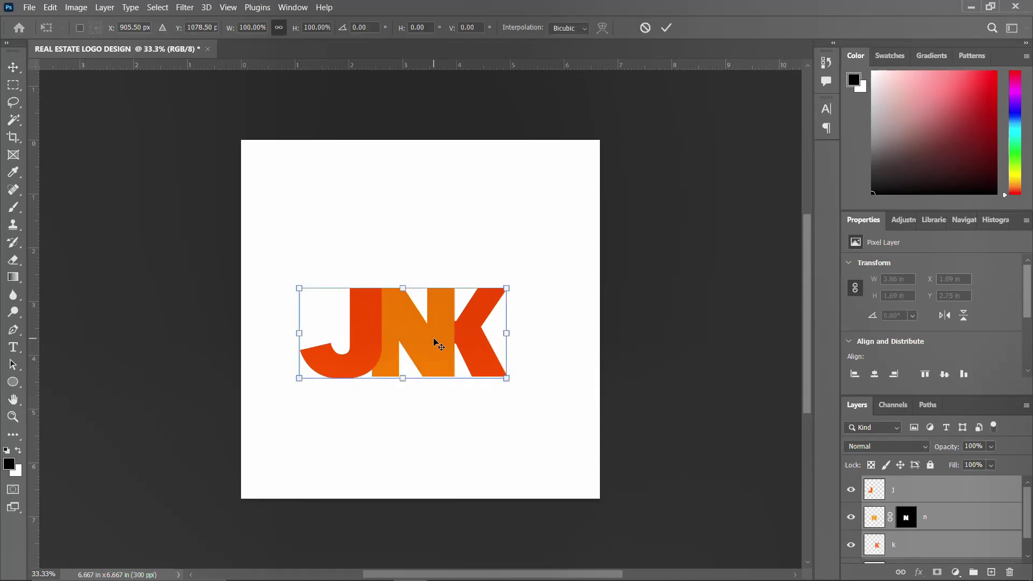
mouse_move(435, 339)
mouse_down()
mouse_move(453, 339)
mouse_move(454, 363)
mouse_move(459, 319)
mouse_move(451, 326)
mouse_up()
key(Return)
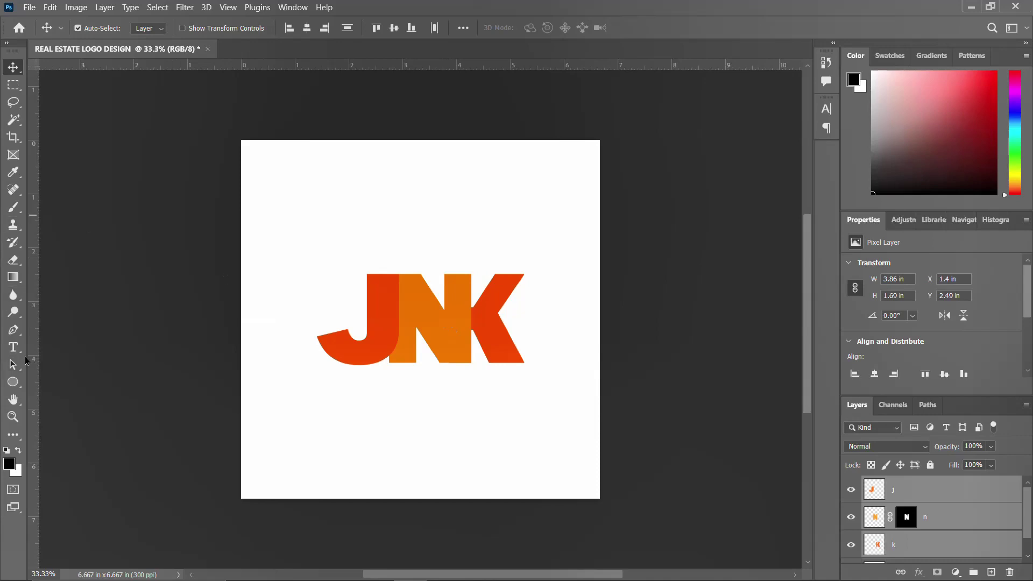
Browse the 500 Custom Shapes 2 set in the Custom Shape Tool's picker
click(12, 381)
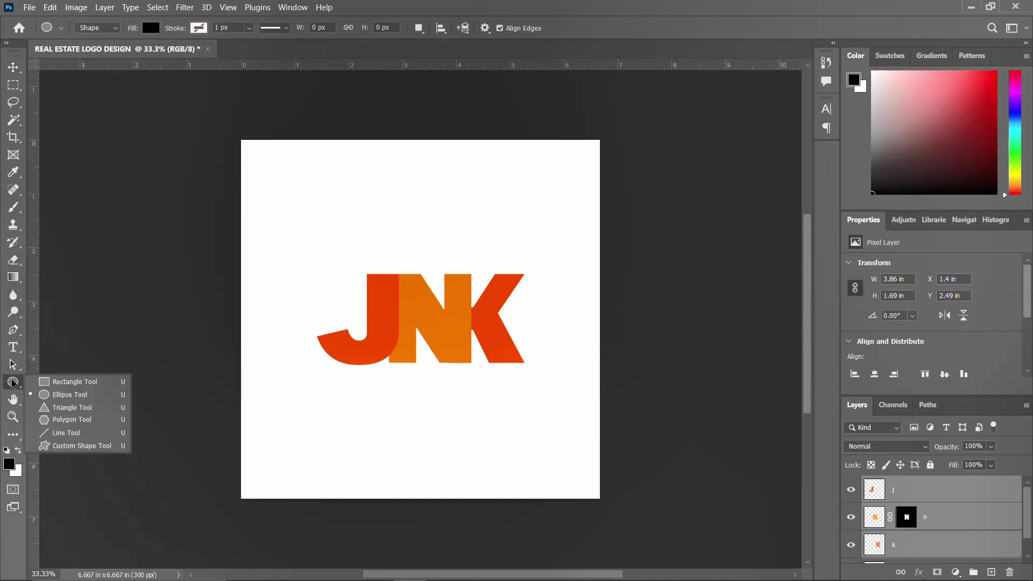
click(54, 446)
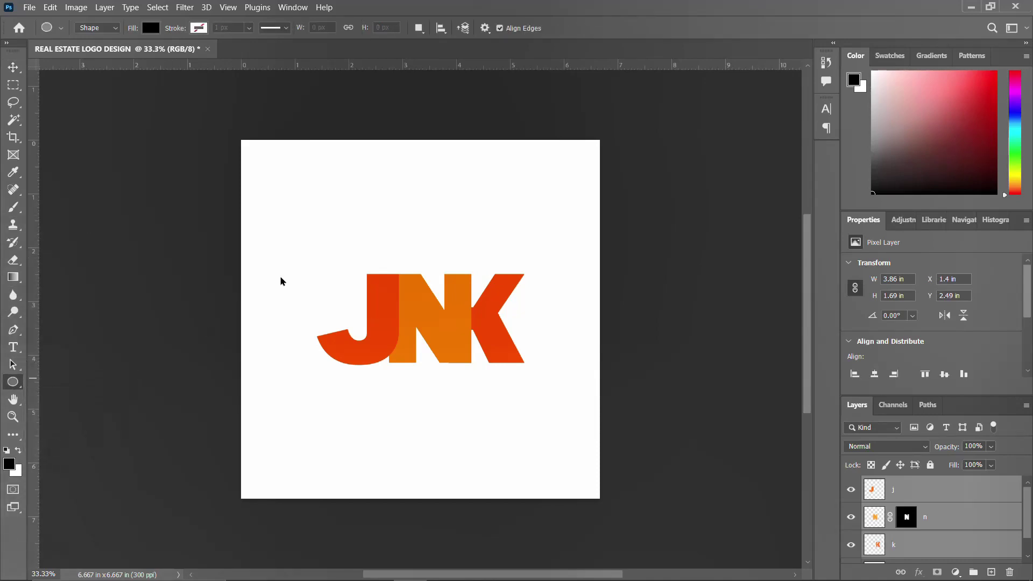
click(546, 29)
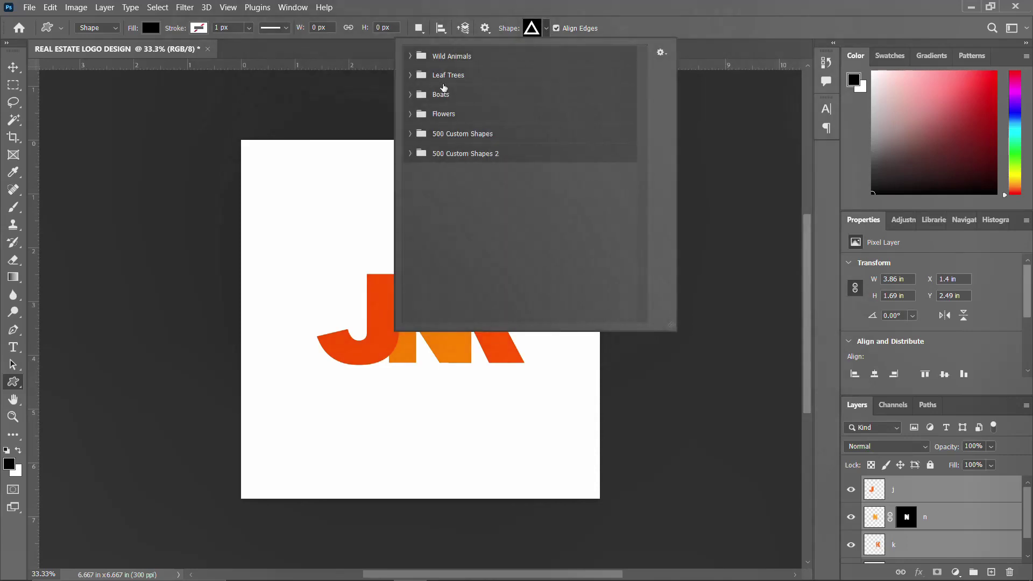
click(410, 155)
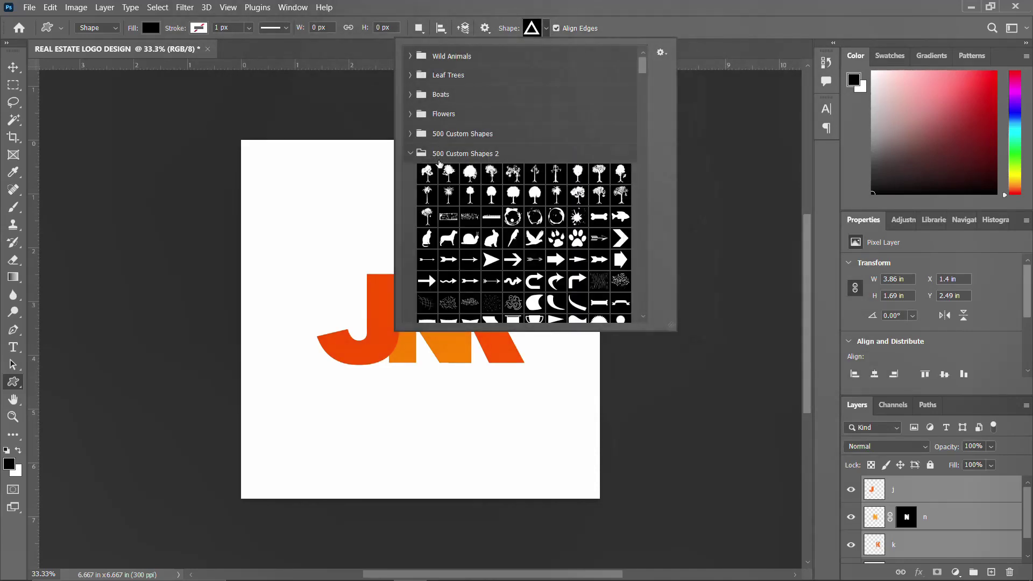
scroll(526, 244, down, 6)
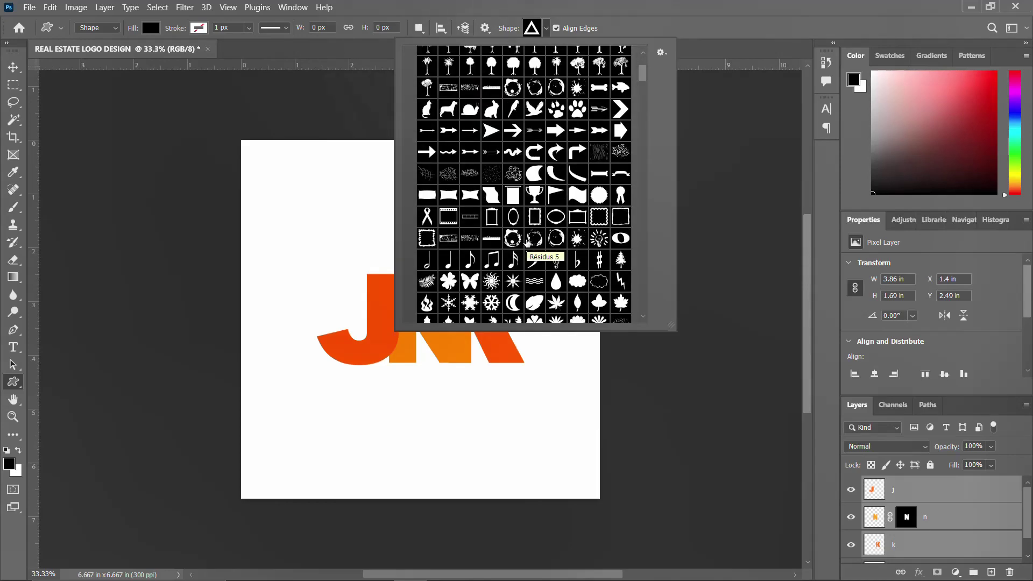
click(546, 29)
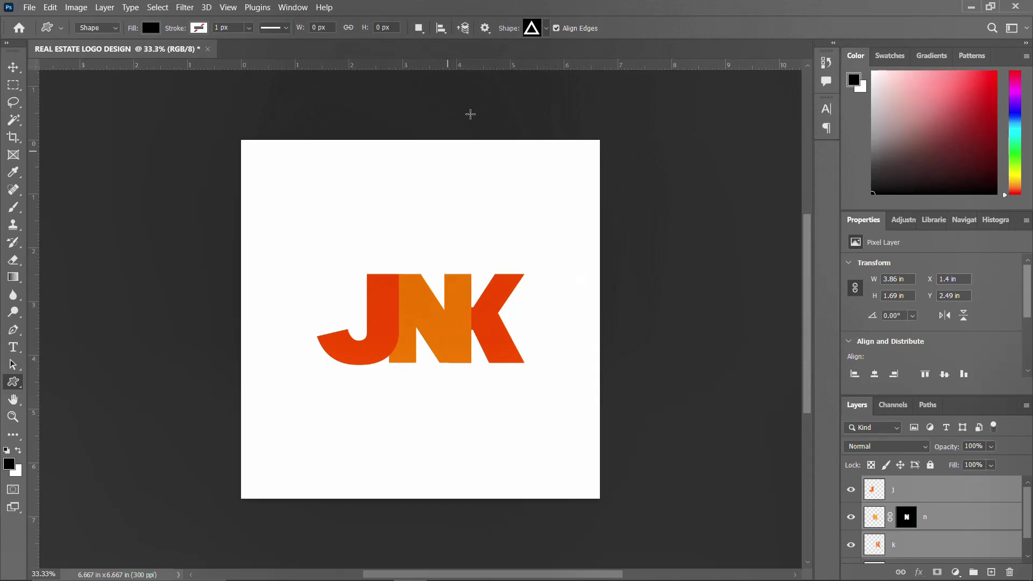
right_click(14, 383)
Draw a small square above the J with the Rectangle Tool and fill it orange
click(60, 383)
mouse_move(383, 238)
mouse_down()
mouse_move(421, 259)
mouse_move(395, 249)
mouse_up()
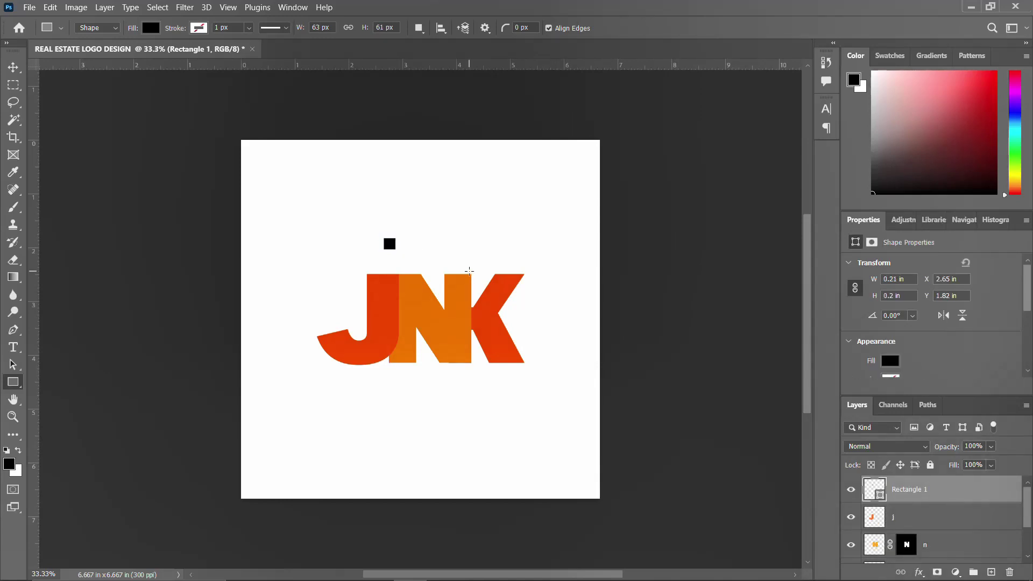
click(889, 361)
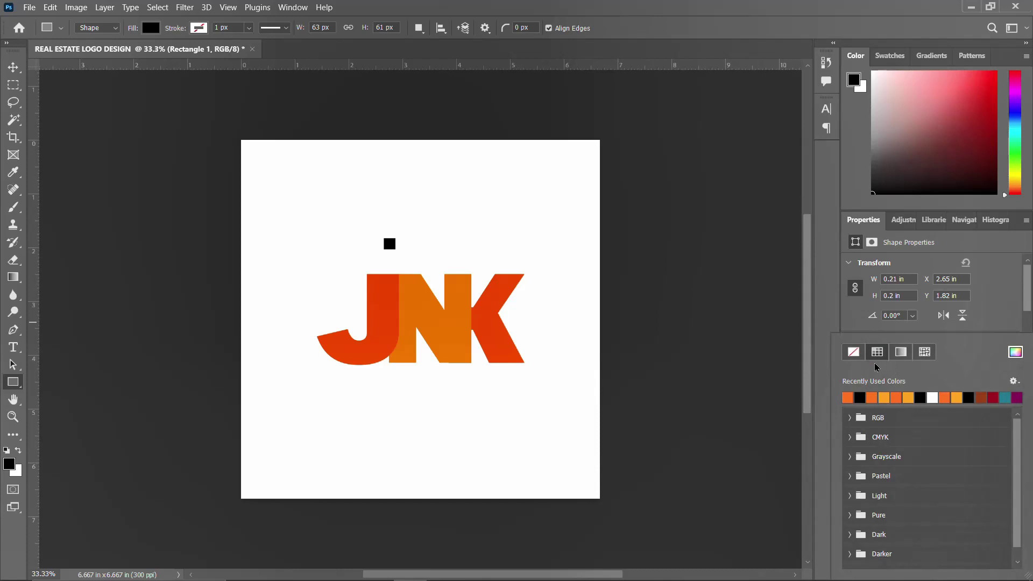
click(885, 396)
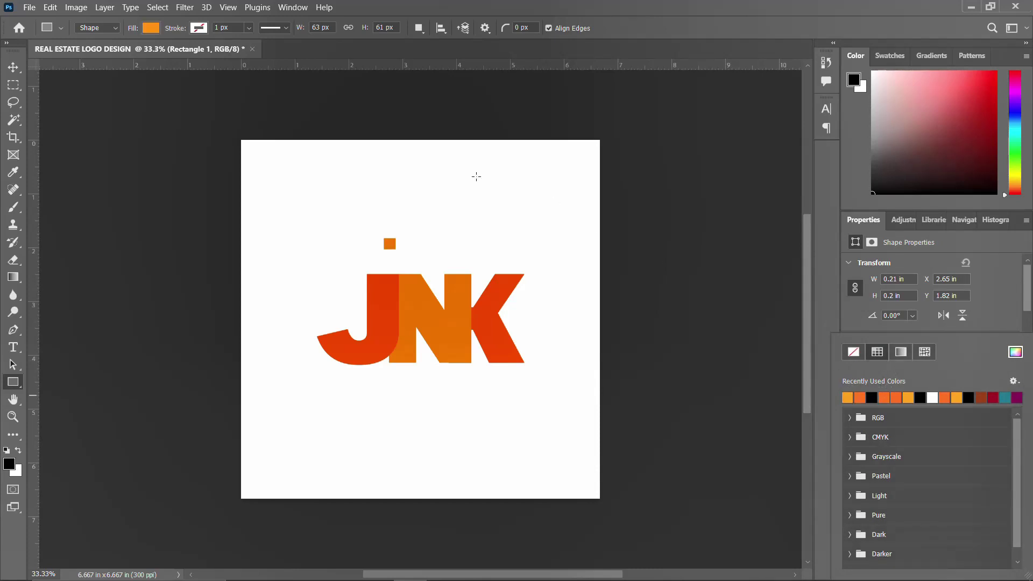
click(13, 67)
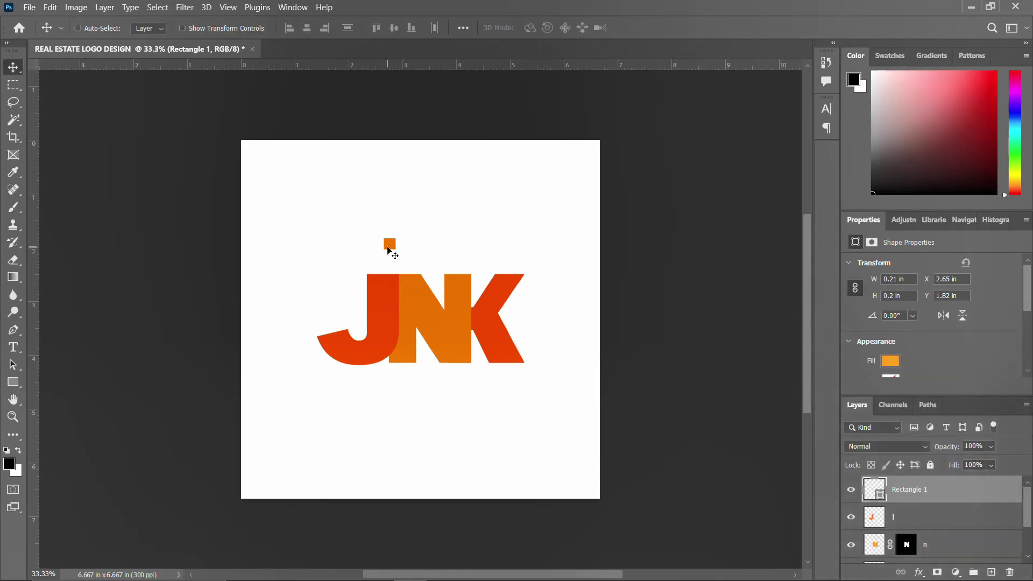
Duplicate the orange square into a 2×2 grid of four window squares
key(ctrl+j)
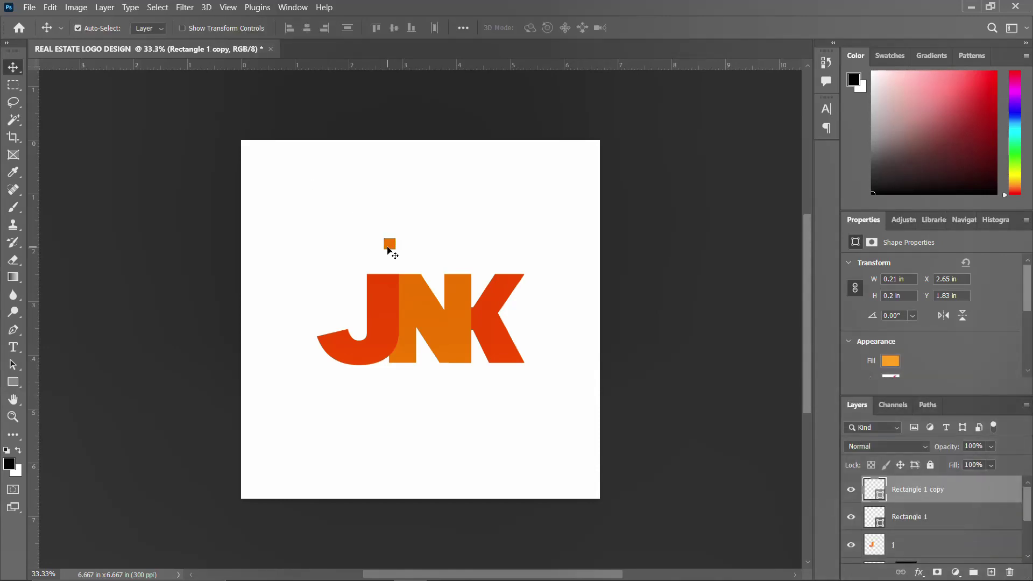
key(shift+Down)
key(shift+Down)
key(shift+Down)
key(shift+Down)
shift+click(911, 519)
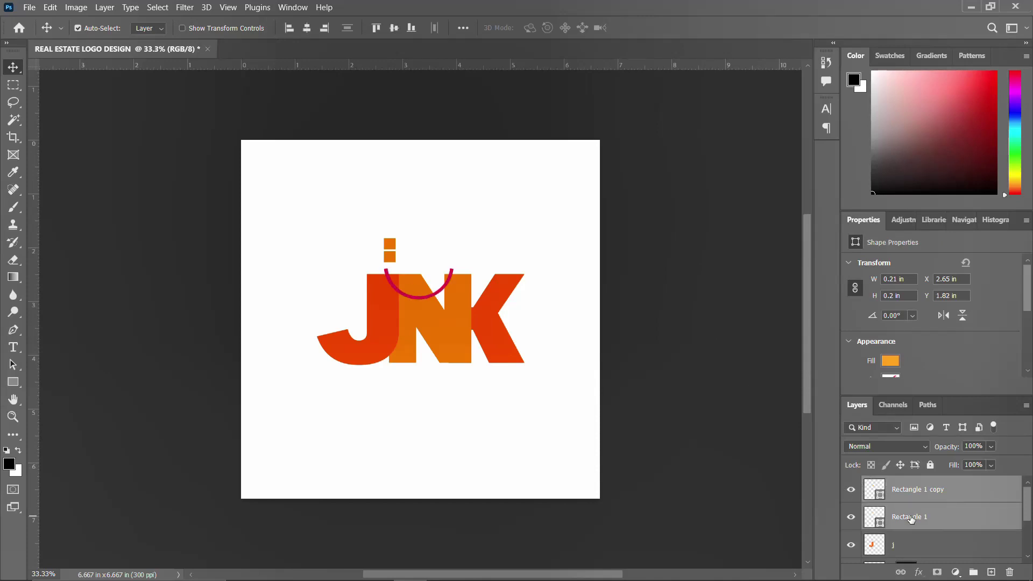
key(ctrl+j)
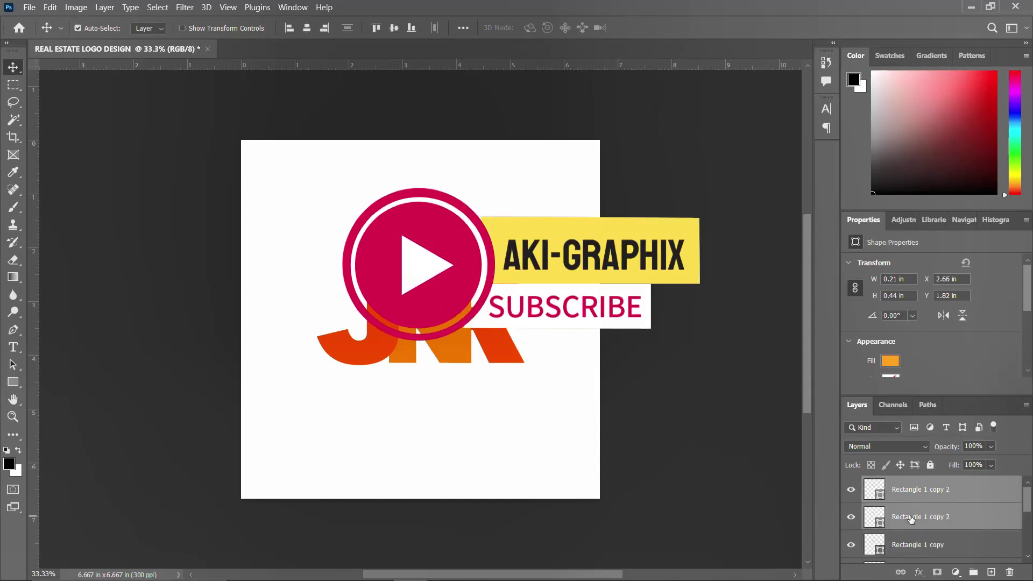
key(Right)
key(Right)
key(Right)
key(Right)
key(Right)
key(Right)
key(Right)
key(Right)
key(Right)
key(Right)
key(Right)
key(Right)
key(Right)
key(Right)
key(Right)
key(Right)
key(Right)
key(Right)
key(Right)
key(Right)
key(Right)
key(Right)
key(Right)
key(Right)
key(Right)
key(Right)
key(Right)
key(Right)
key(Right)
key(Right)
key(Right)
key(Right)
key(Right)
key(Right)
key(Right)
key(Right)
key(Right)
key(Right)
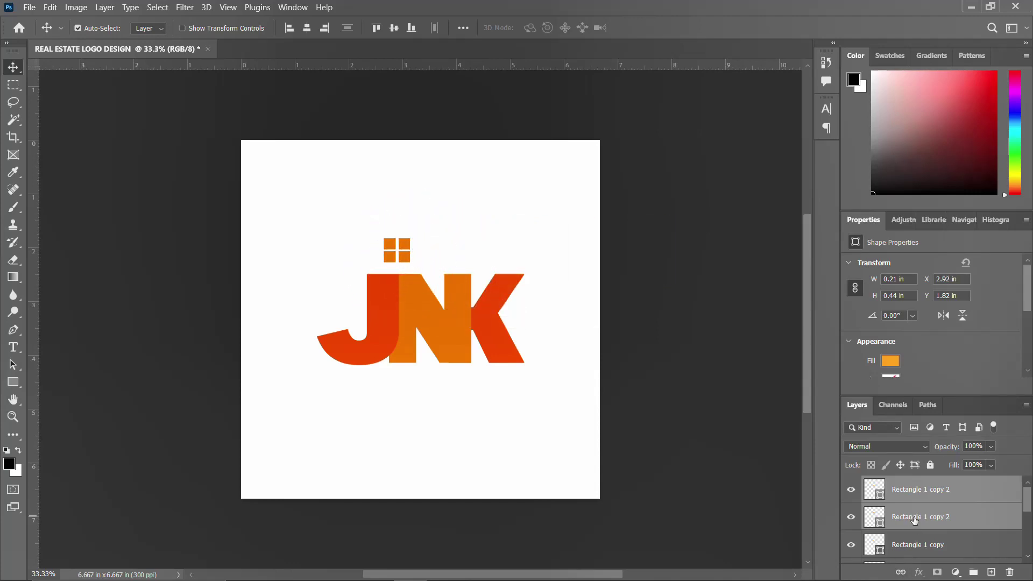
key(ctrl+e)
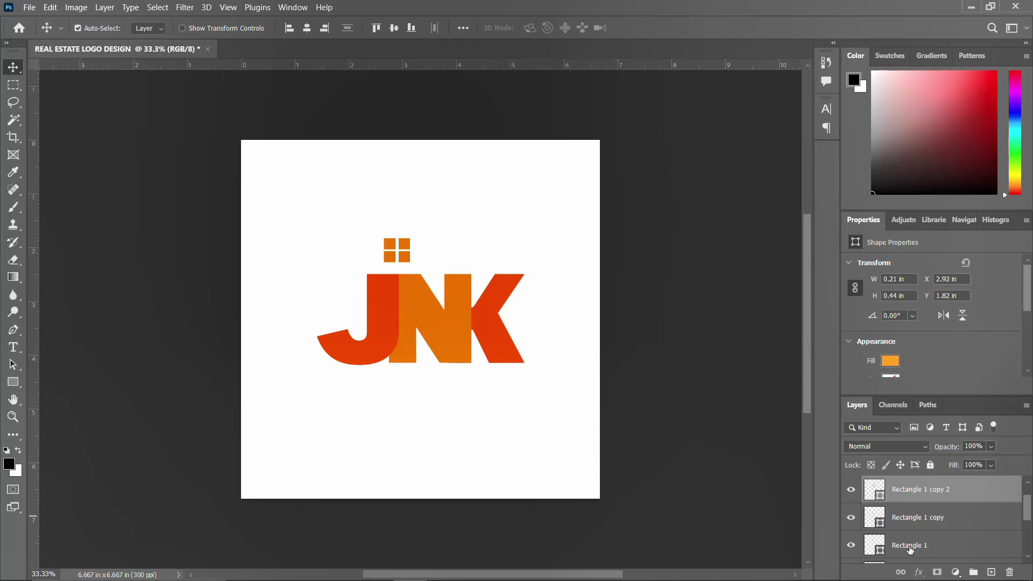
Move the four window squares above the N and group their layers as Group 1
shift+click(905, 545)
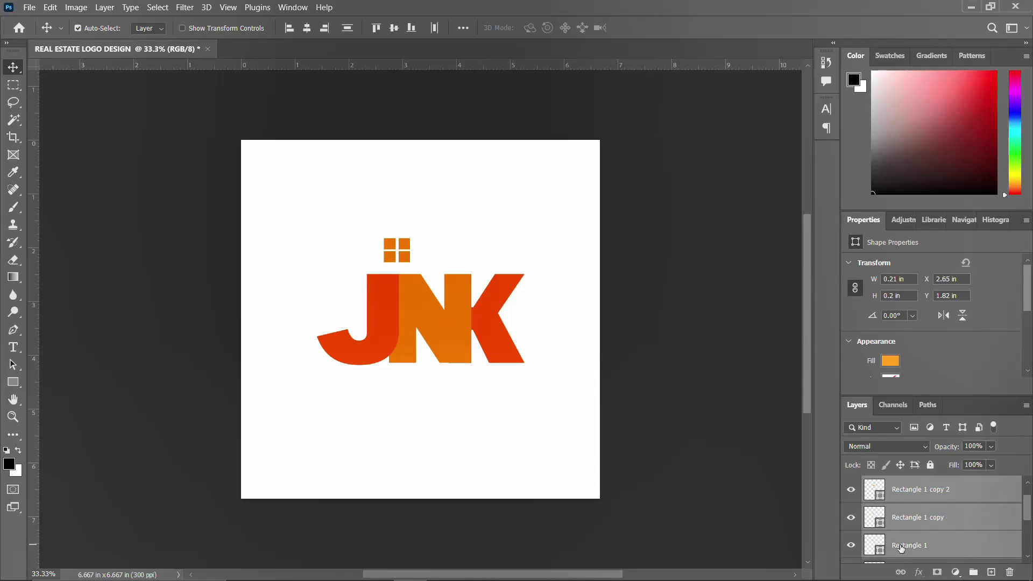
key(ctrl+t)
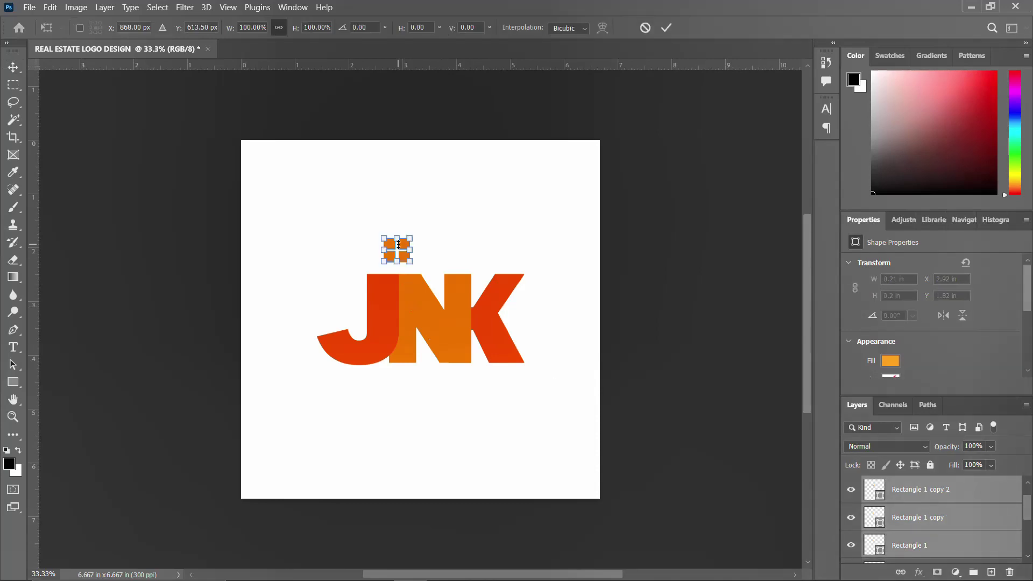
drag(398, 251, 435, 257)
key(ctrl+z)
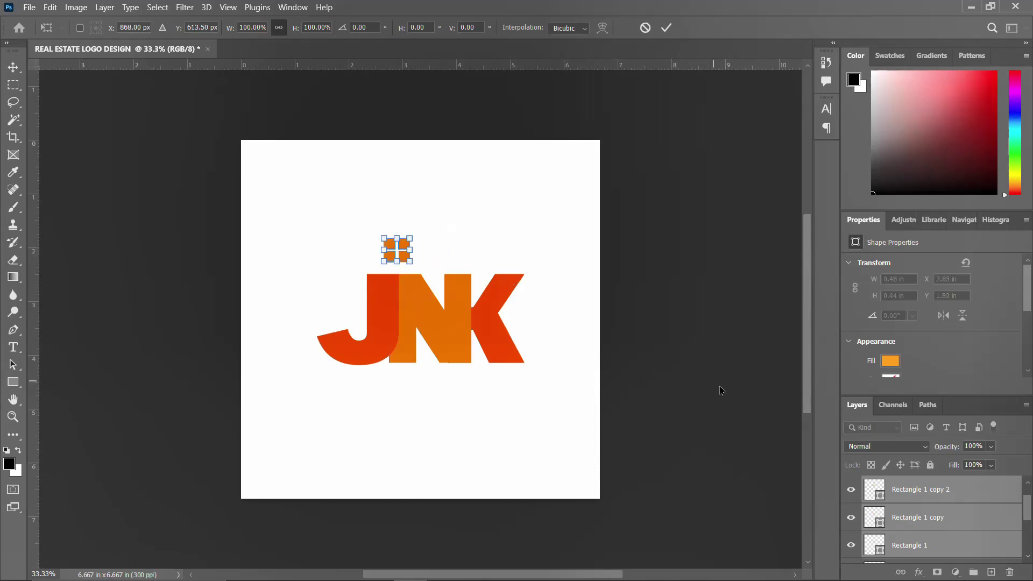
scroll(907, 517, down, 2)
scroll(923, 510, up, 3)
key(Return)
ctrl+click(925, 495)
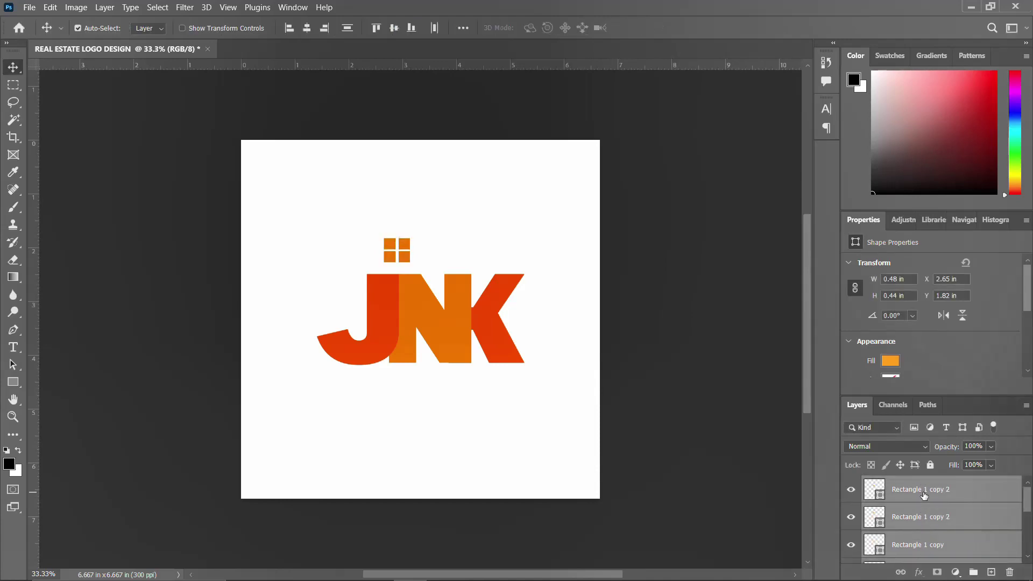
key(ctrl+t)
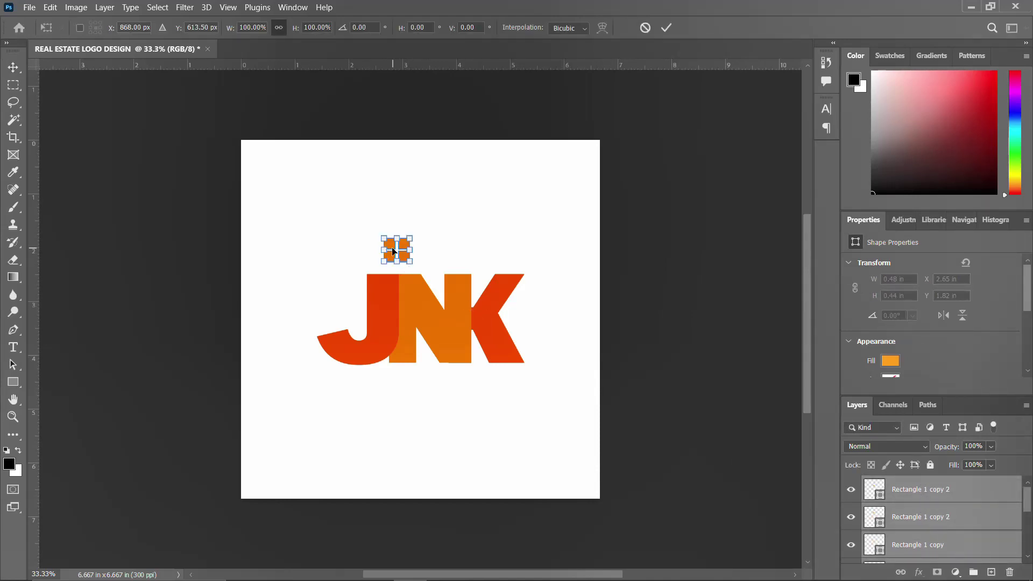
drag(401, 254, 439, 257)
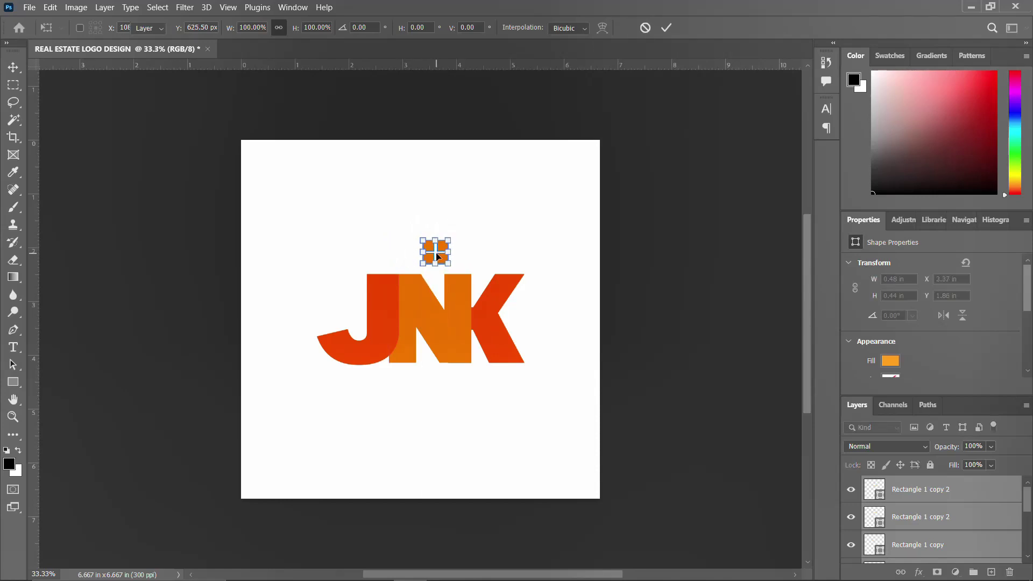
key(Return)
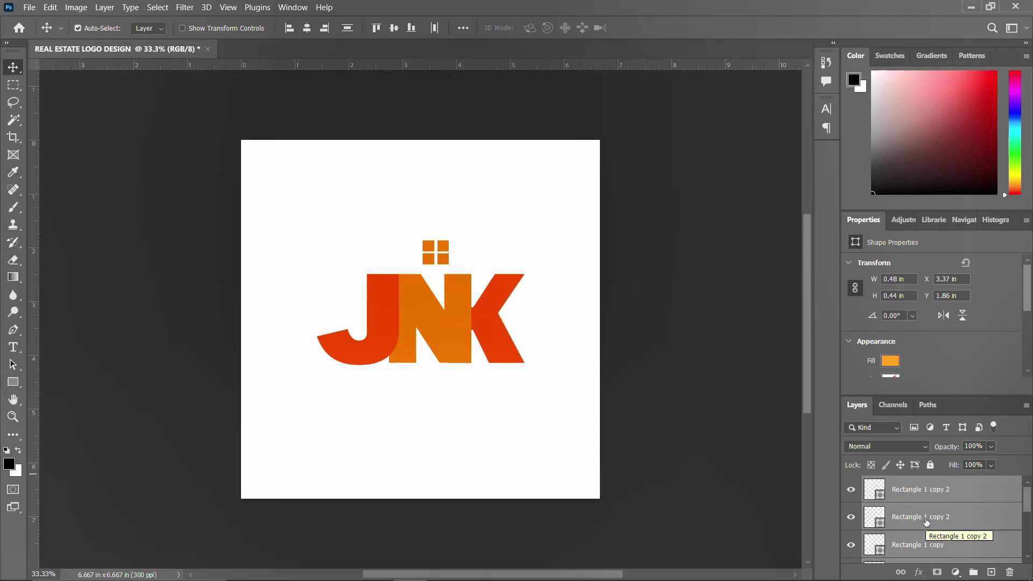
key(ctrl)
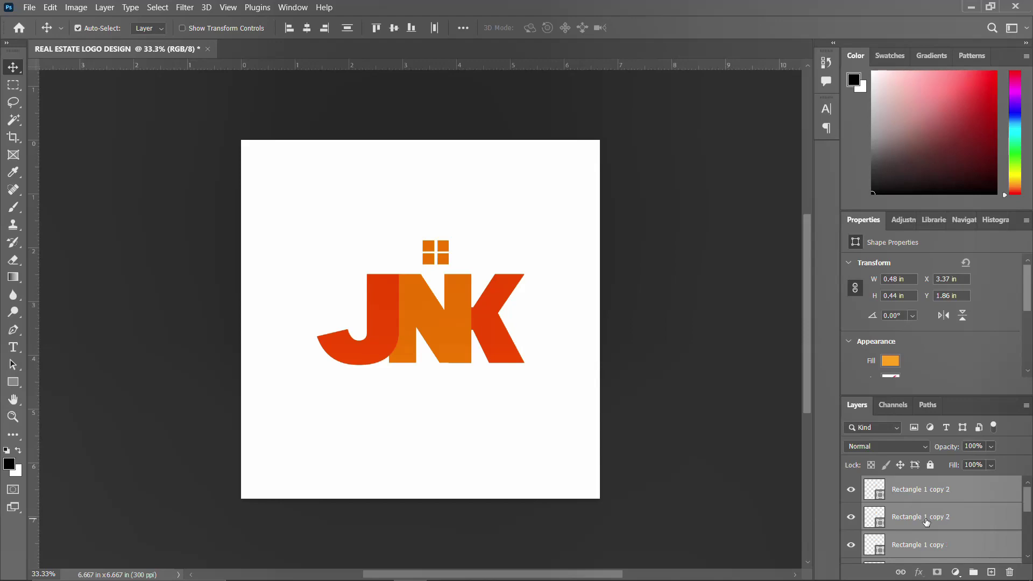
key(ctrl+g)
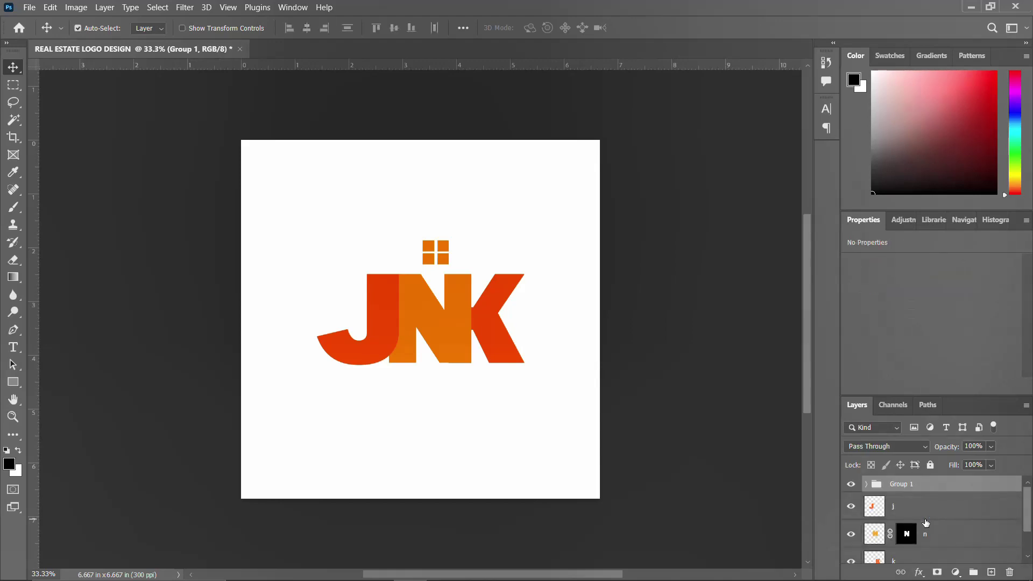
Select the j, n and k letter layers and group them into Group 2
click(930, 509)
scroll(926, 527, down, 1)
shift+click(913, 544)
scroll(912, 543, down, 1)
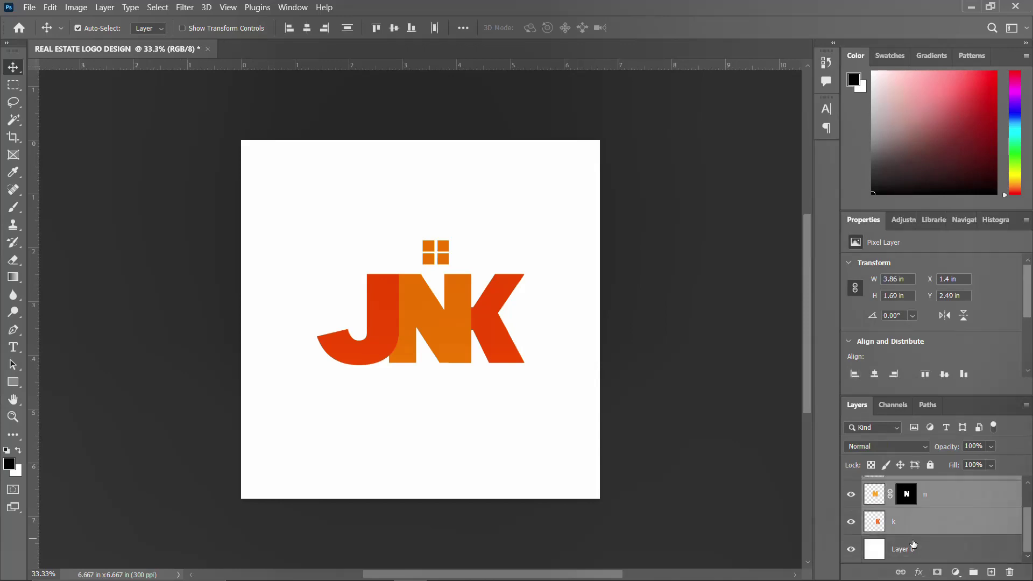
key(ctrl+g)
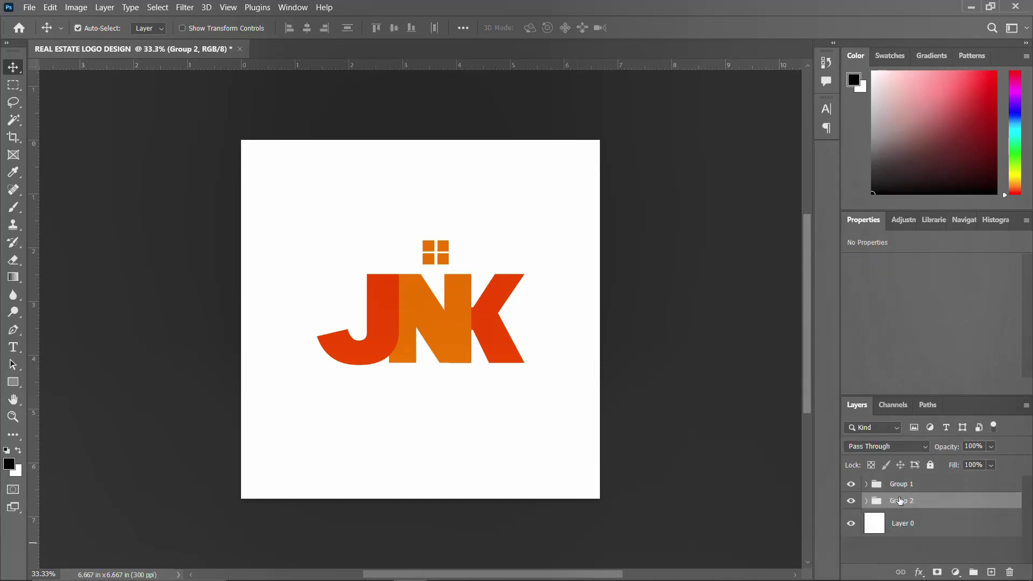
scroll(905, 499, up, 1)
click(902, 486)
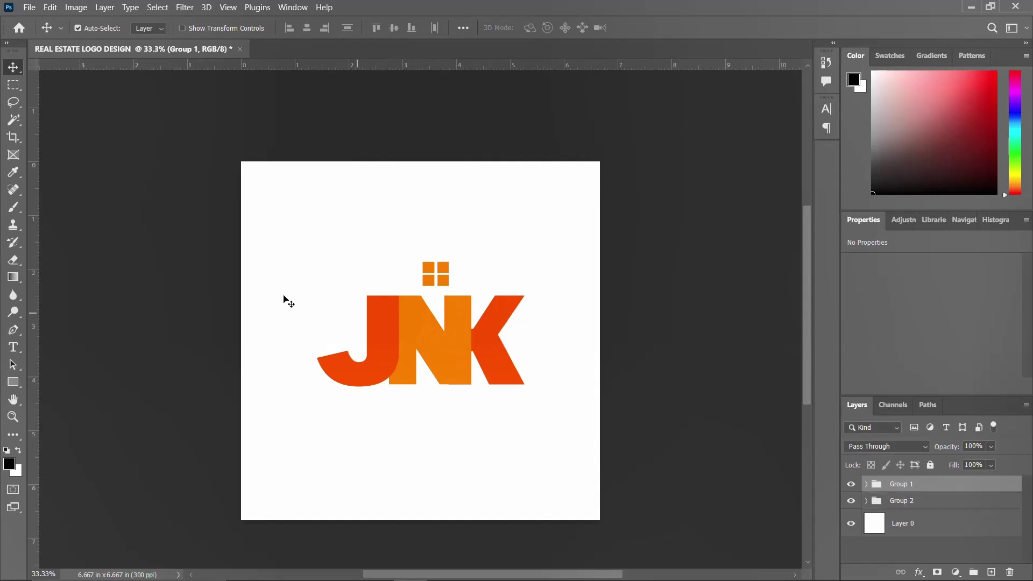
click(14, 382)
Draw a triangle frame custom shape over the JNK letters
right_click(16, 385)
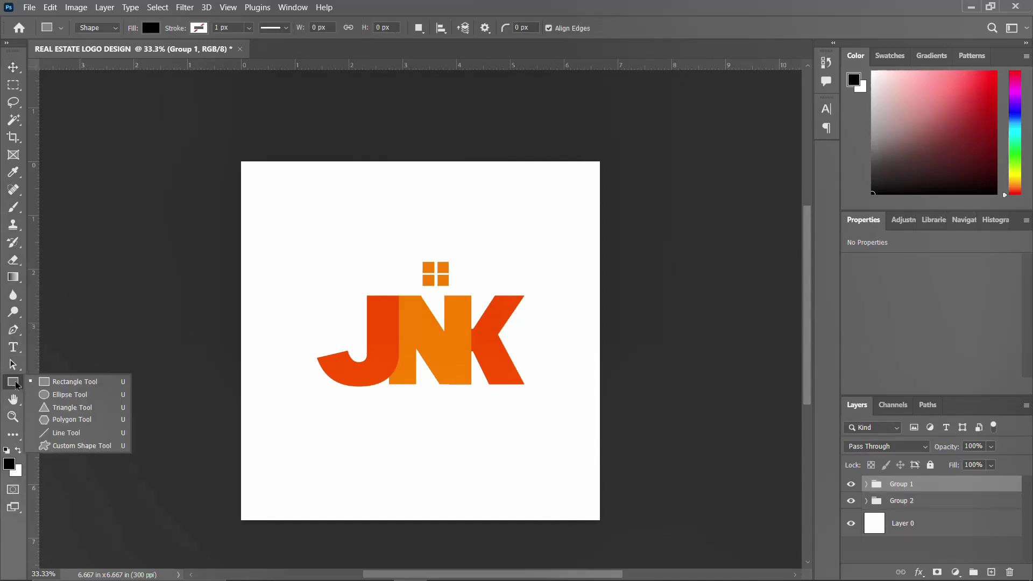
click(65, 446)
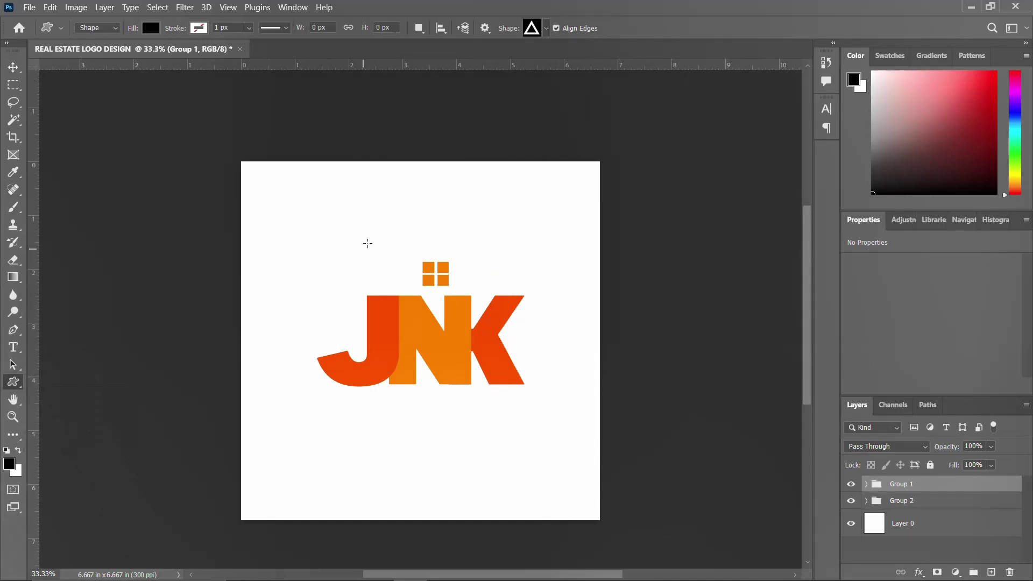
drag(392, 210, 574, 367)
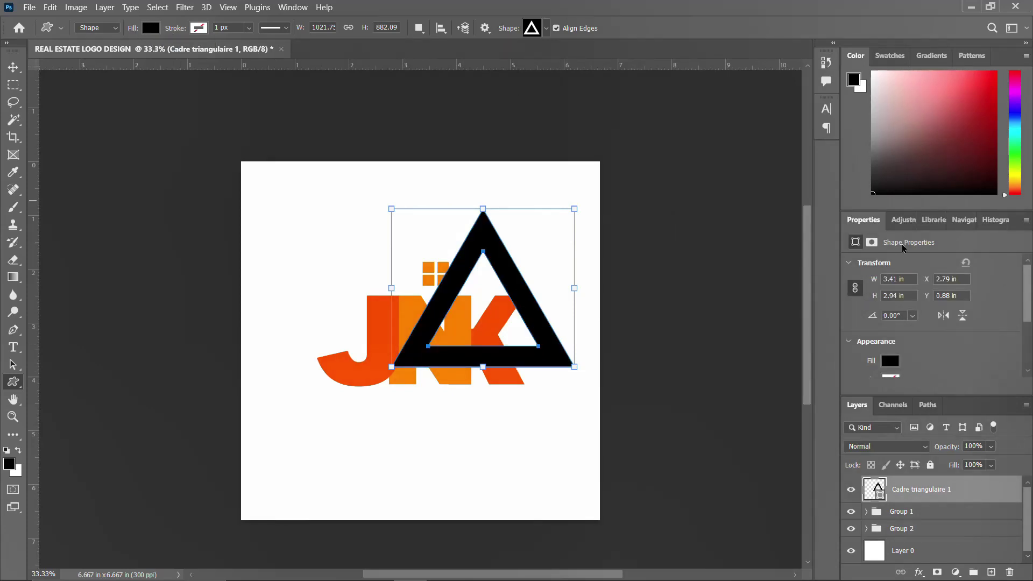
Fill the triangle frame with orange and move it up-left around the window squares
click(890, 361)
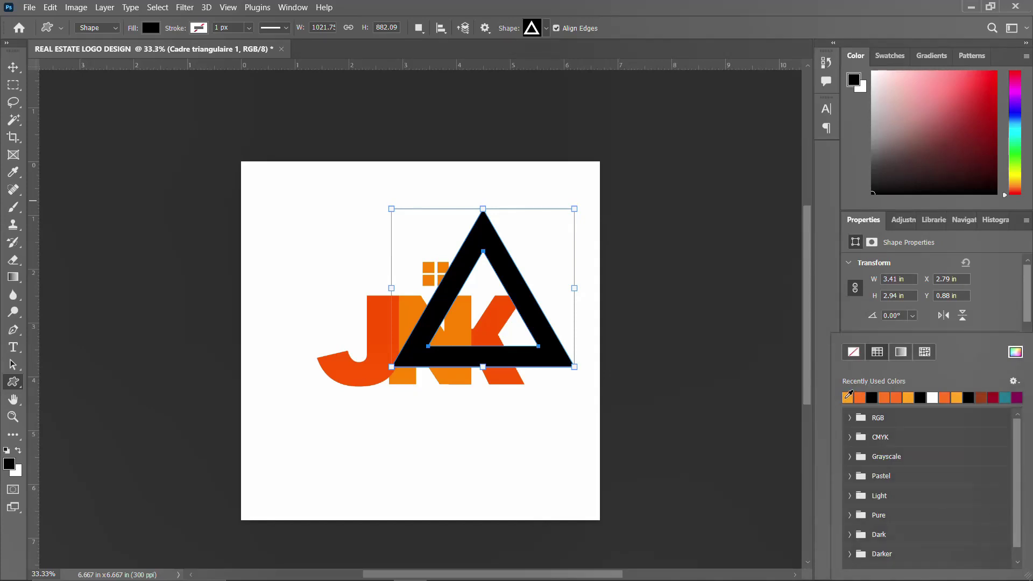
click(860, 398)
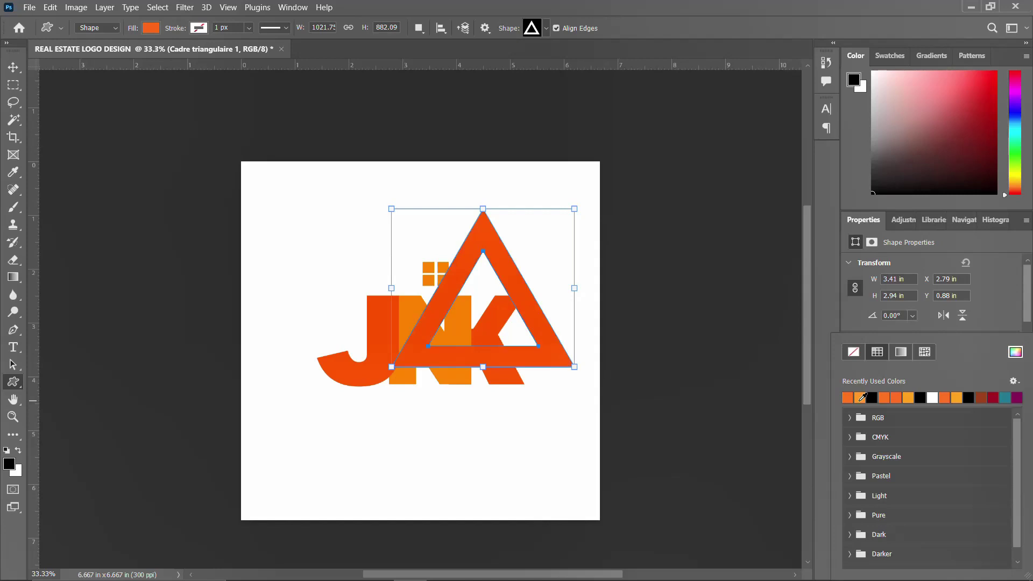
key(v)
drag(483, 251, 420, 224)
click(890, 361)
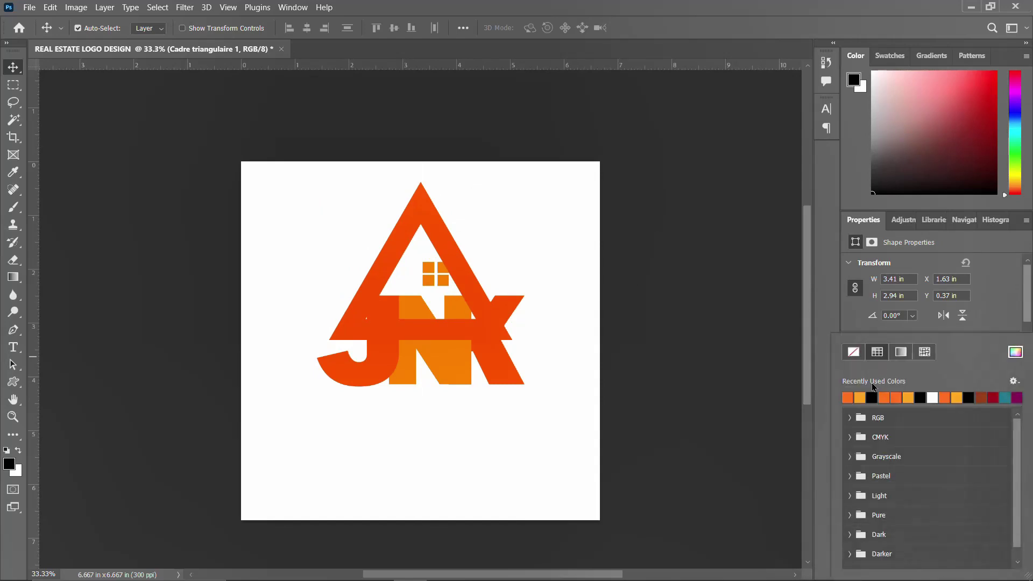
Recolour the triangle a lighter orange and widen it to 4.22 × 2.94 in, centred over the window
click(861, 397)
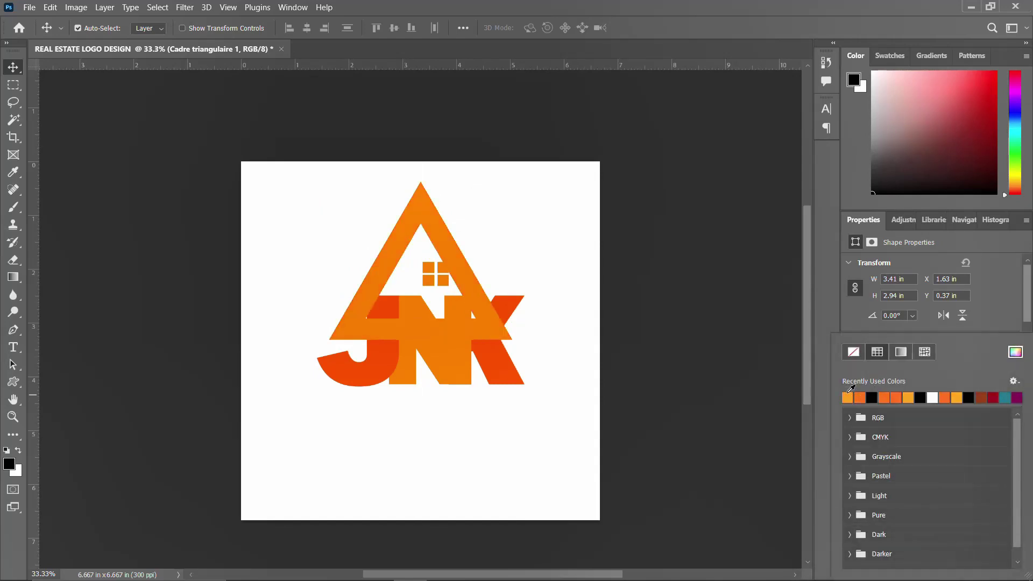
click(16, 75)
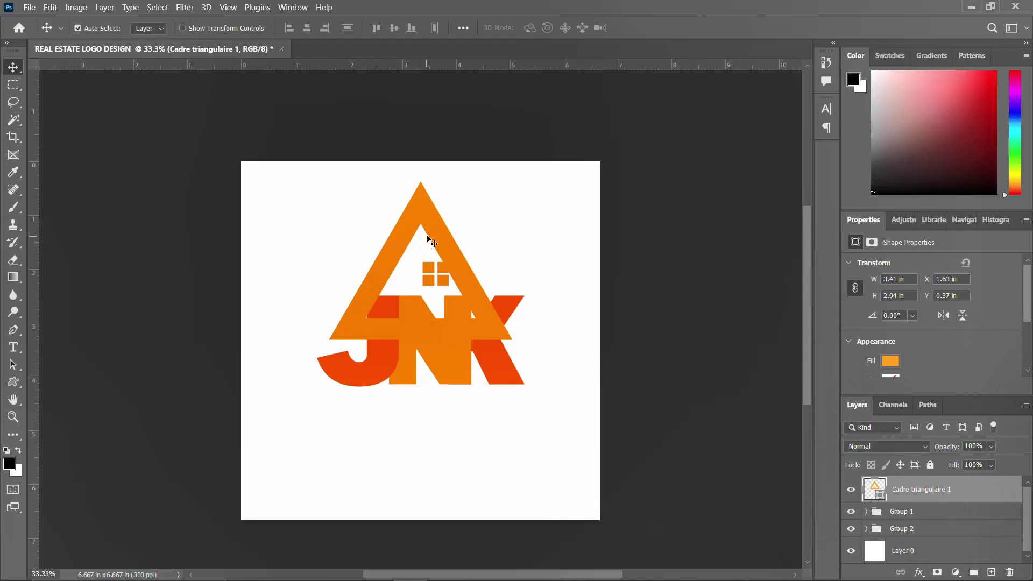
key(ctrl+t)
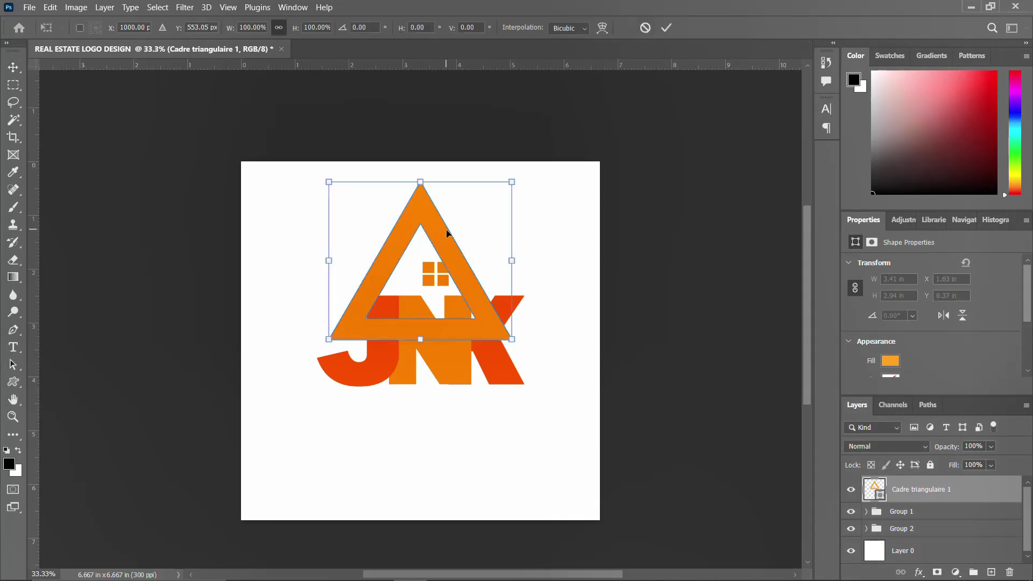
drag(511, 259, 554, 259)
mouse_move(503, 299)
mouse_down()
mouse_move(489, 296)
mouse_move(496, 289)
mouse_up()
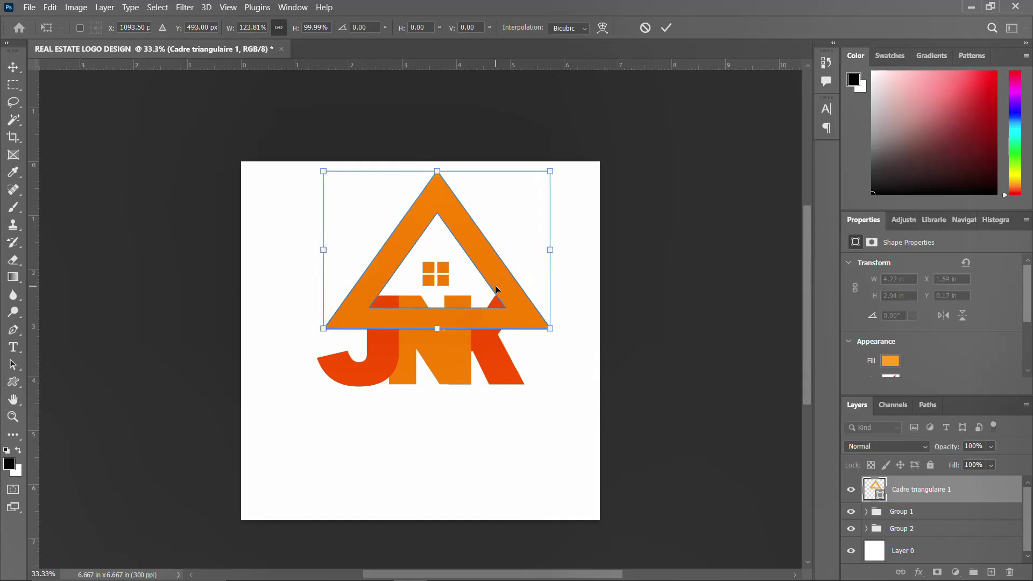
key(Return)
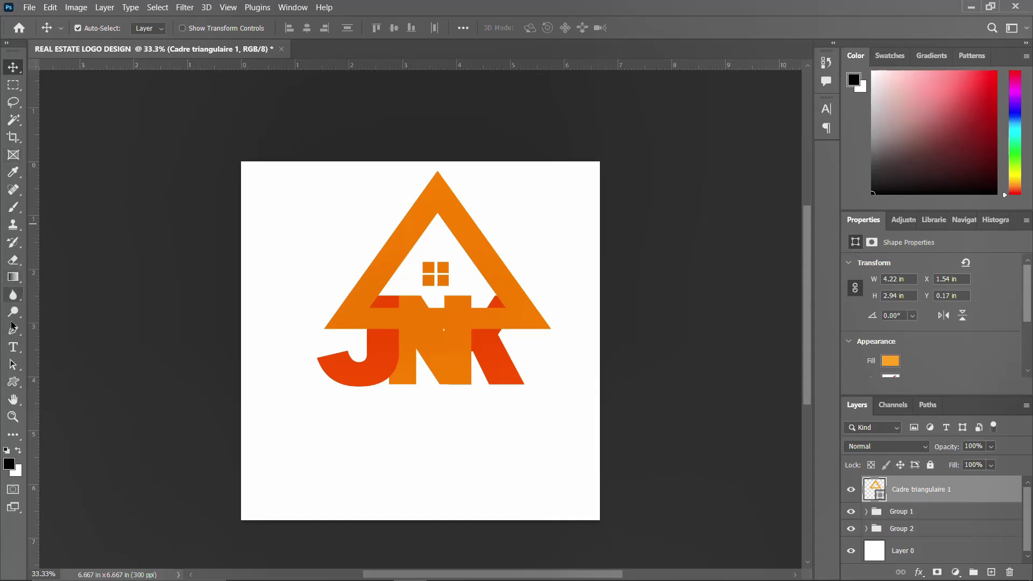
click(13, 86)
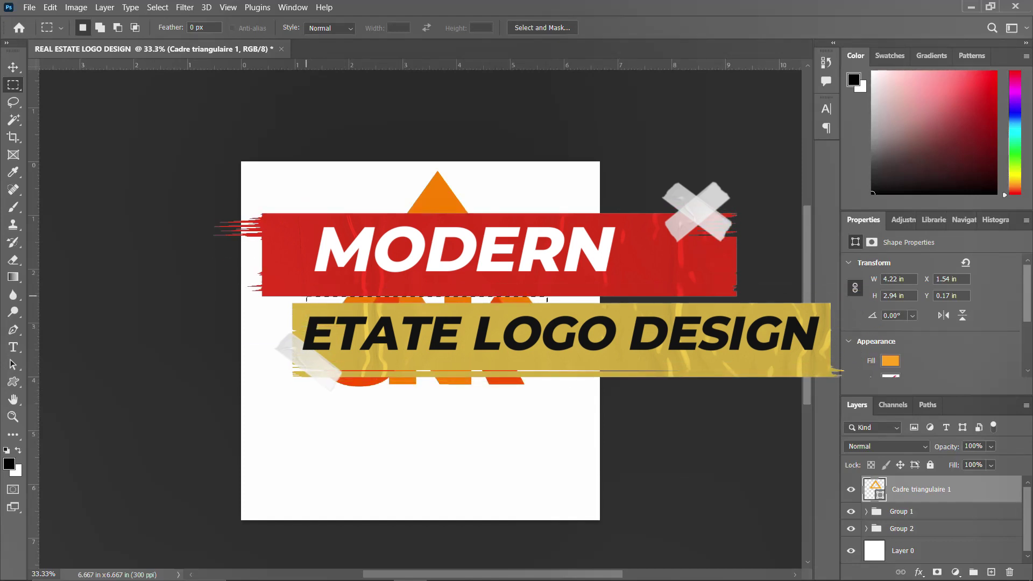
Rasterize the triangle layer and delete a selected strip across its bottom bar
drag(547, 360, 308, 295)
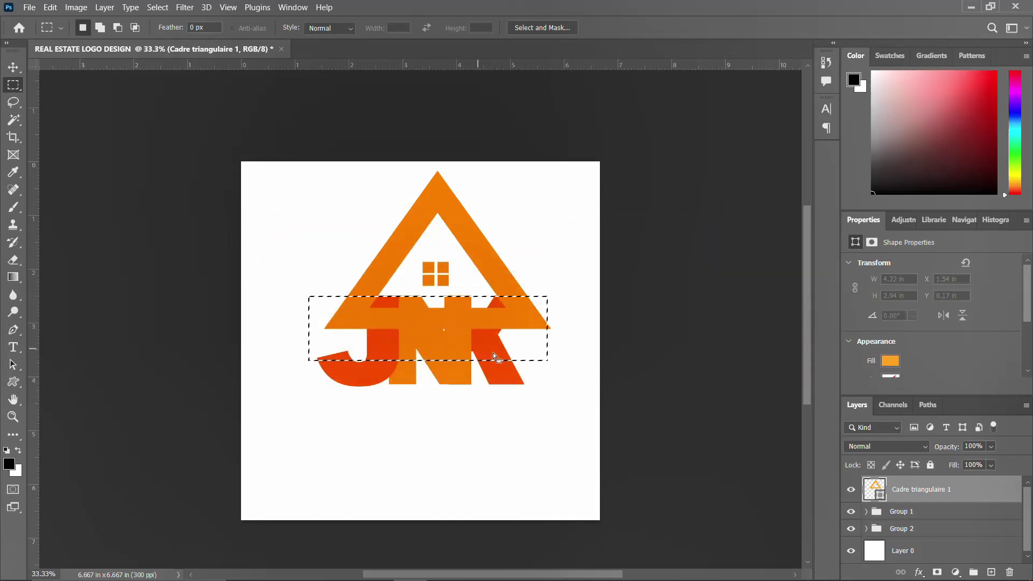
drag(575, 348, 296, 296)
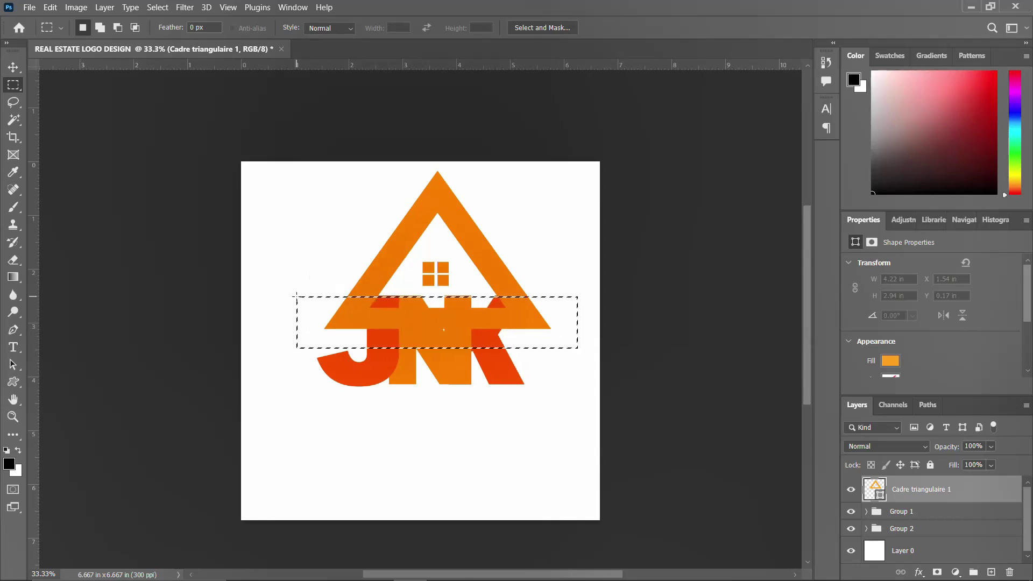
key(Delete)
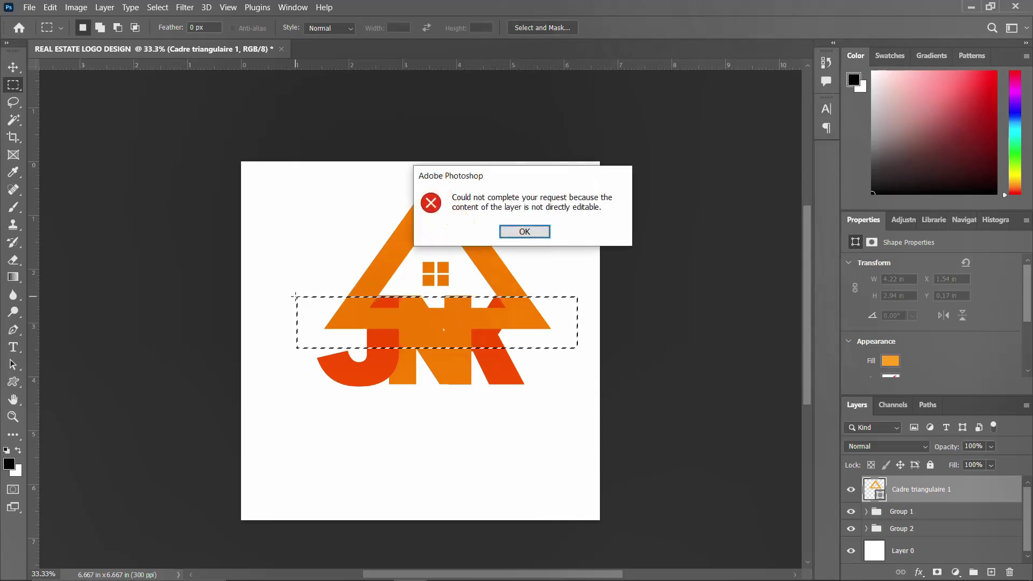
click(525, 231)
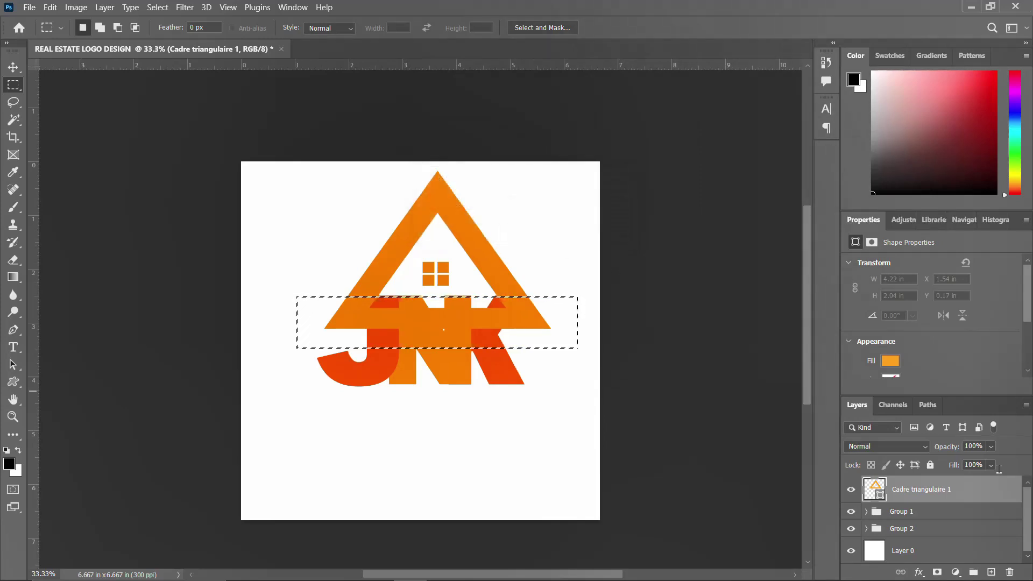
right_click(954, 488)
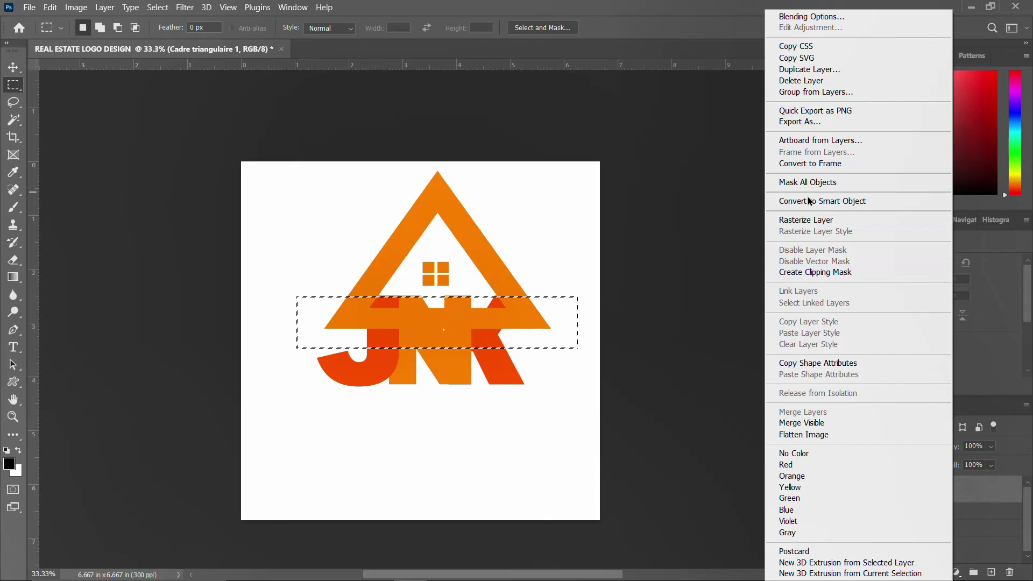
click(809, 220)
key(Delete)
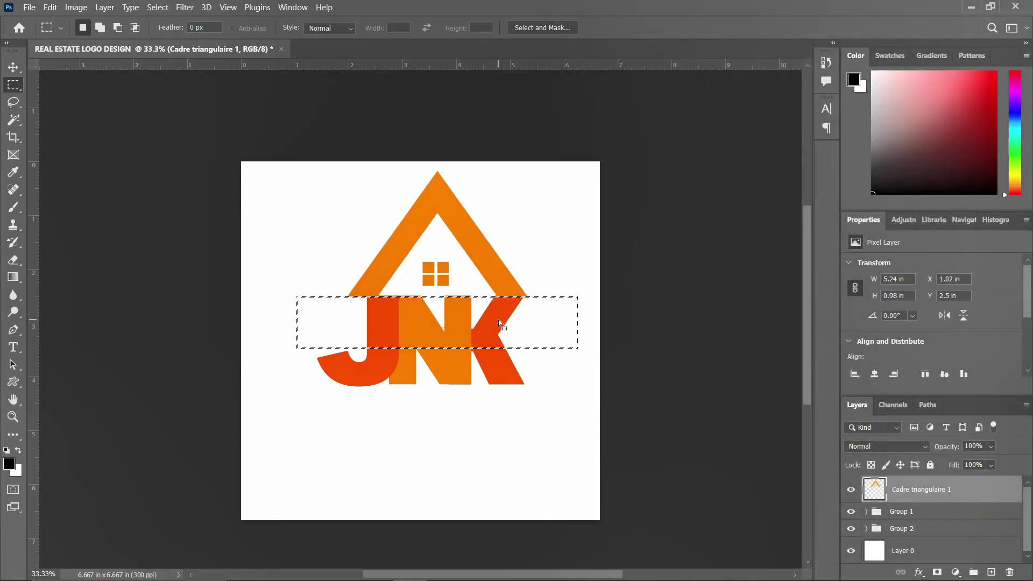
key(ctrl+d)
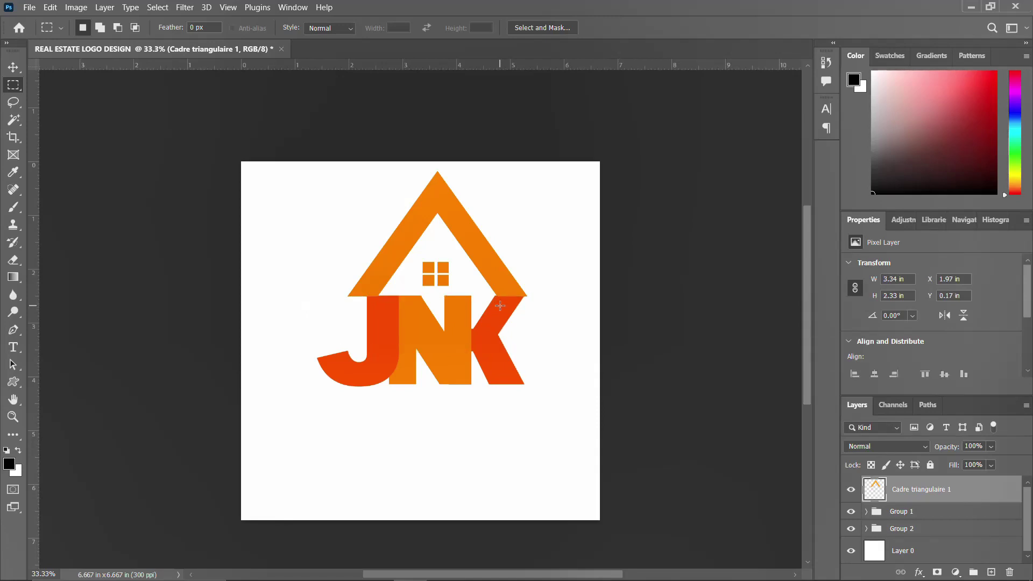
Nudge the open roof up and right so it rests on the JNK letters
key(v)
key(Up)
key(Up)
key(Up)
key(Up)
key(Up)
key(Up)
key(Up)
key(Up)
key(Up)
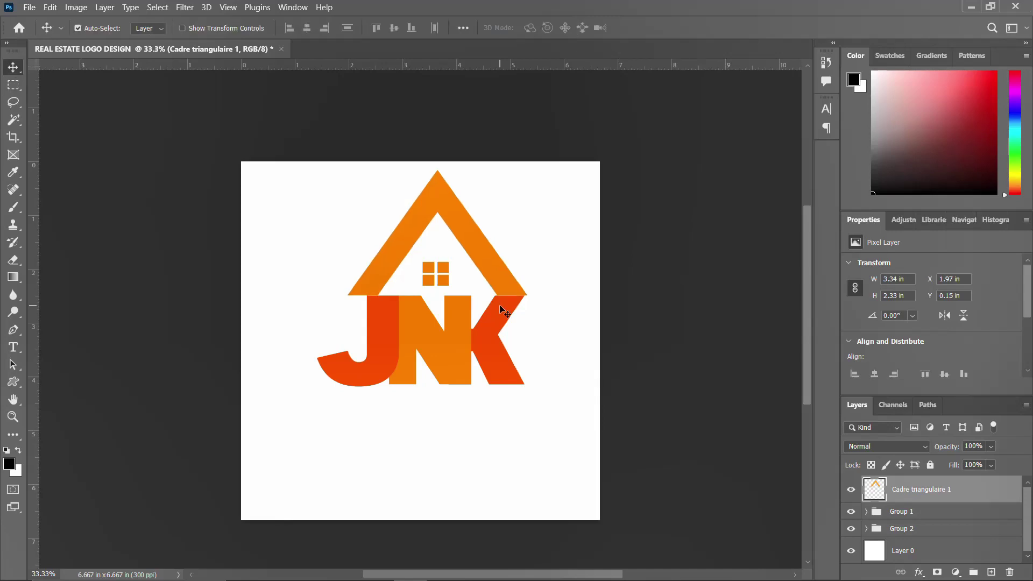
key(Up)
key(Up)
key(Up)
key(Right)
key(Right)
key(Right)
key(Right)
key(Right)
key(Right)
key(Right)
key(Right)
key(Right)
key(Right)
key(Right)
key(Right)
key(Right)
key(Right)
key(Right)
key(Right)
key(Right)
key(Right)
key(Right)
key(Right)
key(Right)
key(Right)
key(Right)
key(Right)
key(Right)
key(Right)
key(Right)
key(Right)
key(Right)
key(Right)
key(Right)
key(Right)
key(Right)
key(Right)
key(Right)
key(Right)
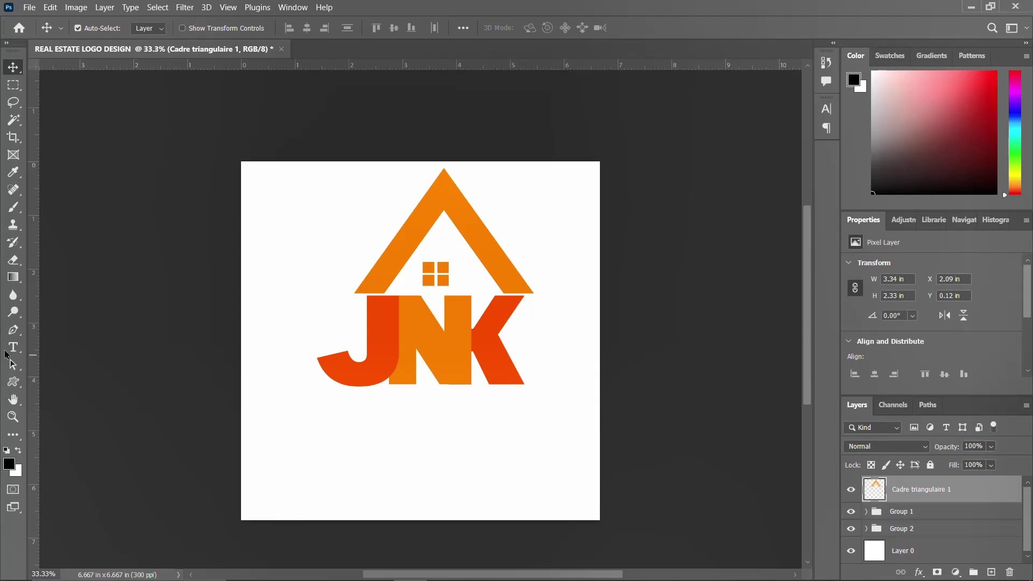
Draw a tall narrow rectangle filled with orange-red
click(14, 383)
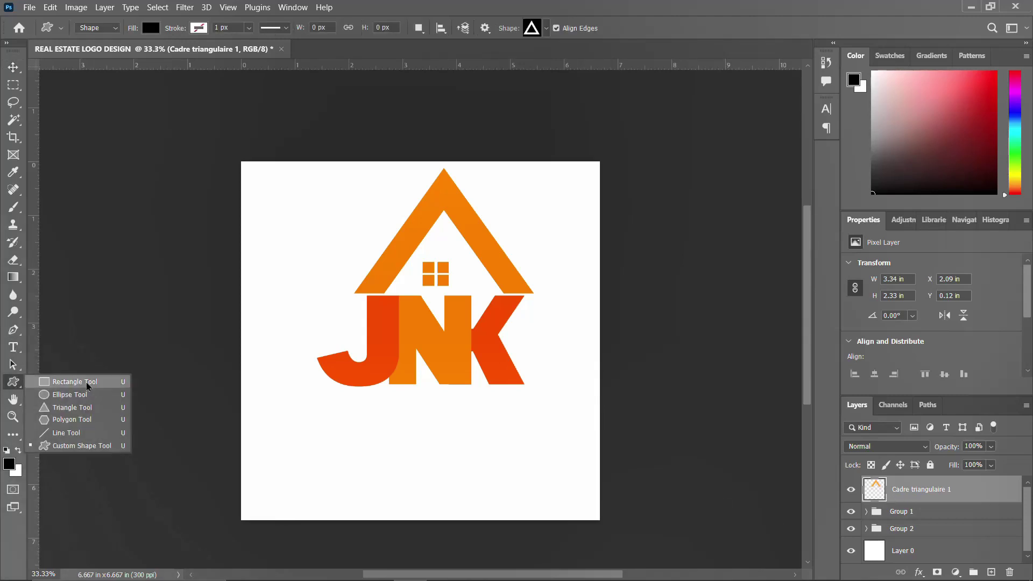
click(104, 379)
drag(308, 198, 336, 265)
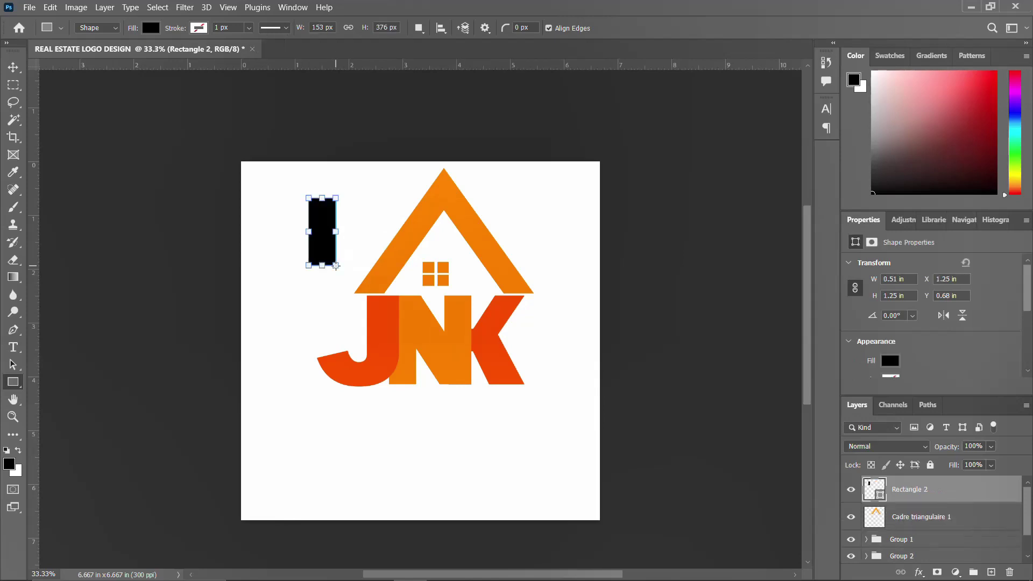
click(886, 363)
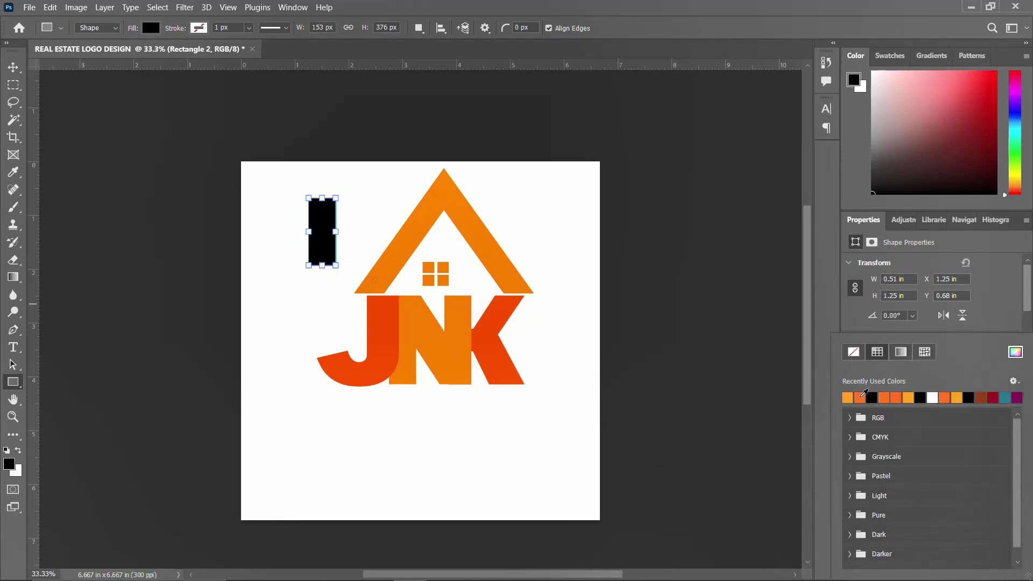
click(860, 397)
click(15, 73)
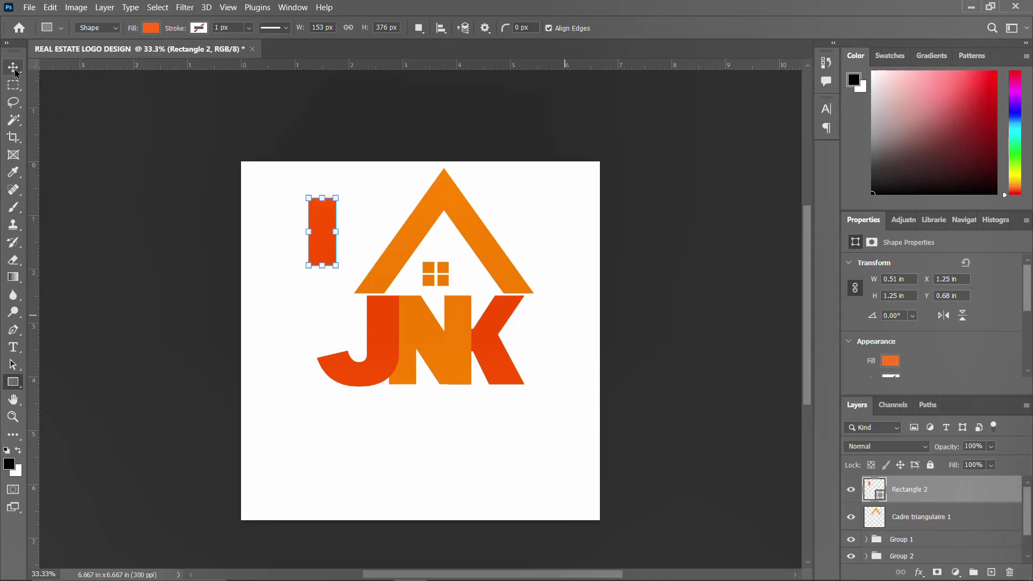
Move the orange-red bar over the top of the J and widen it slightly
click(15, 73)
drag(319, 237, 382, 283)
key(ctrl+t)
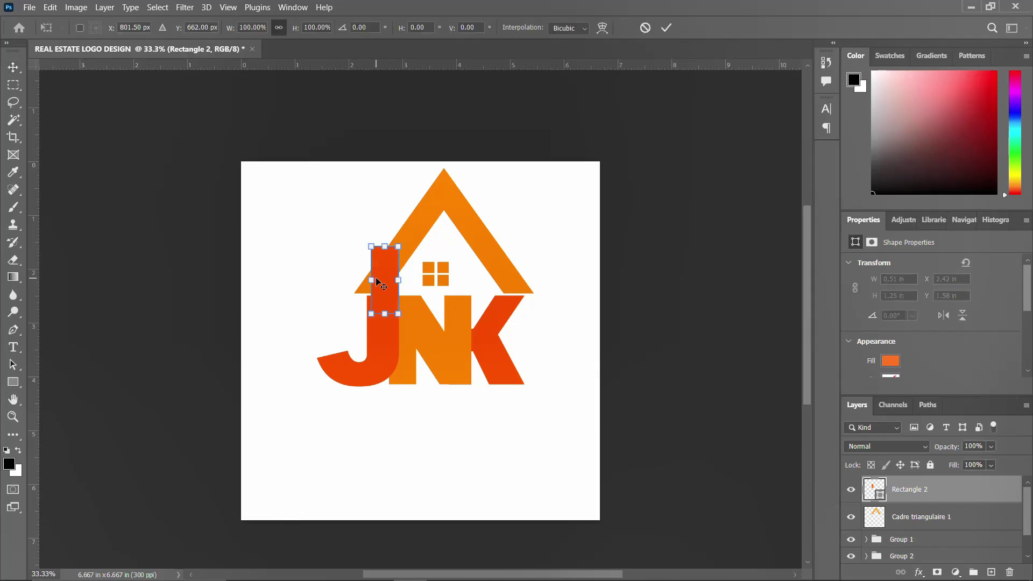
drag(370, 280, 365, 280)
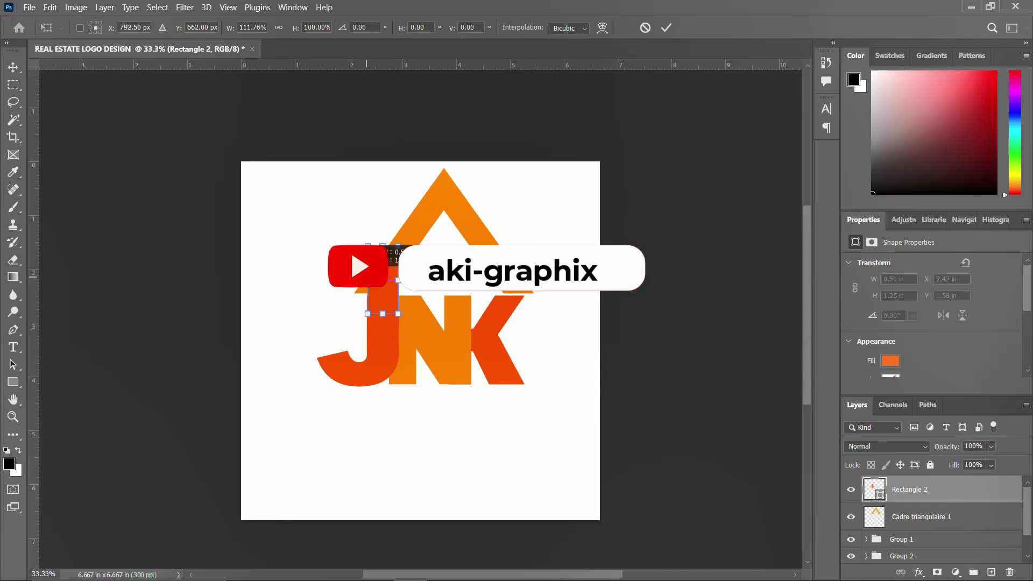
key(Return)
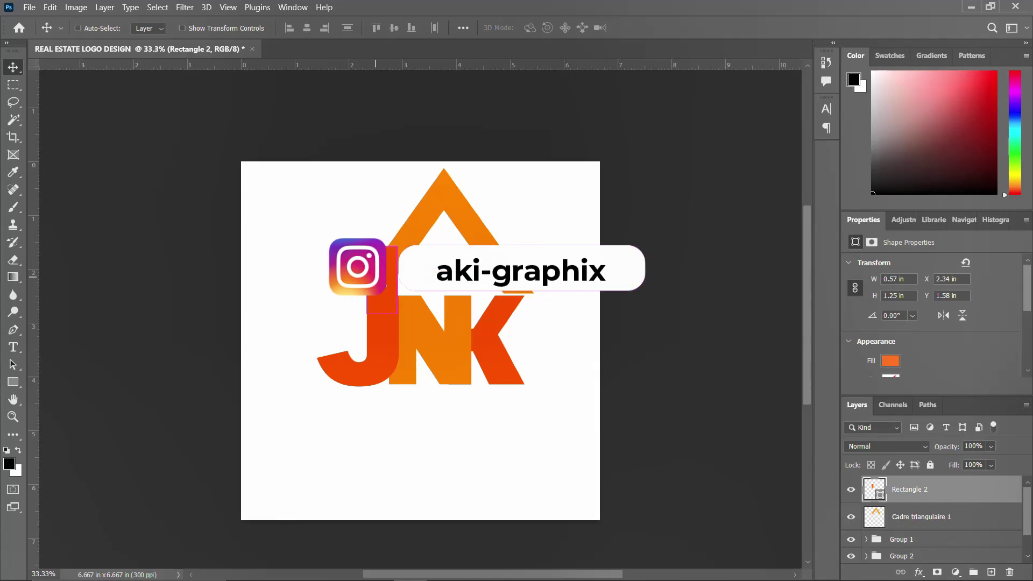
key(ctrl+t)
drag(396, 279, 398, 280)
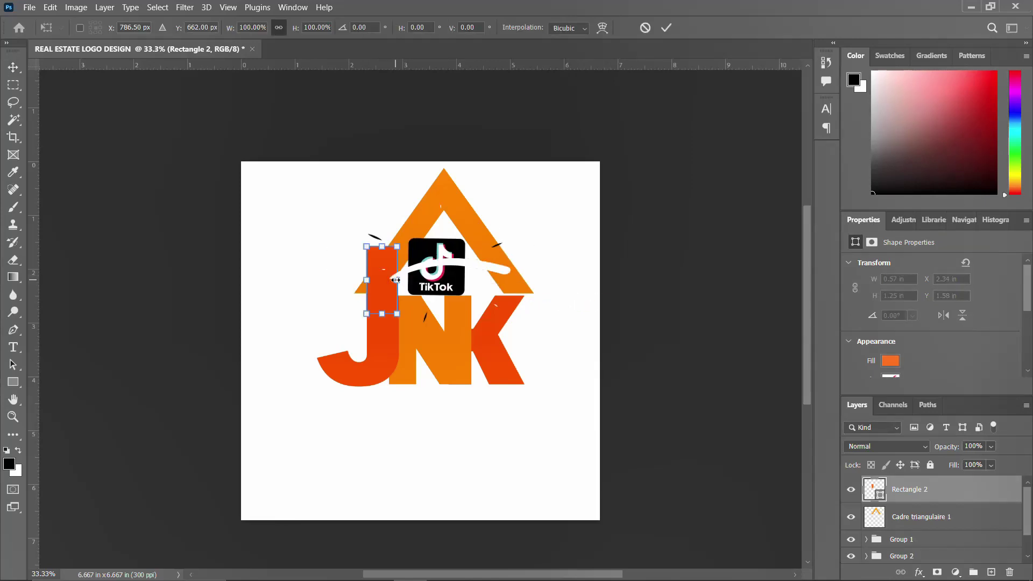
key(Return)
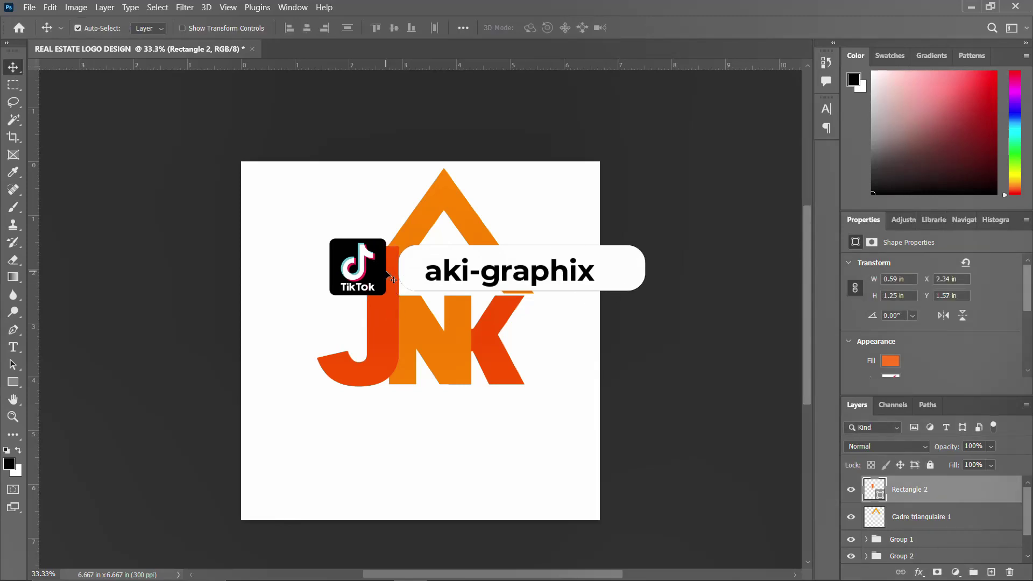
Raise the bar above the roof line into its final chimney height
key(shift+Up)
key(shift+Up)
key(shift+Up)
key(shift+Up)
key(shift+Up)
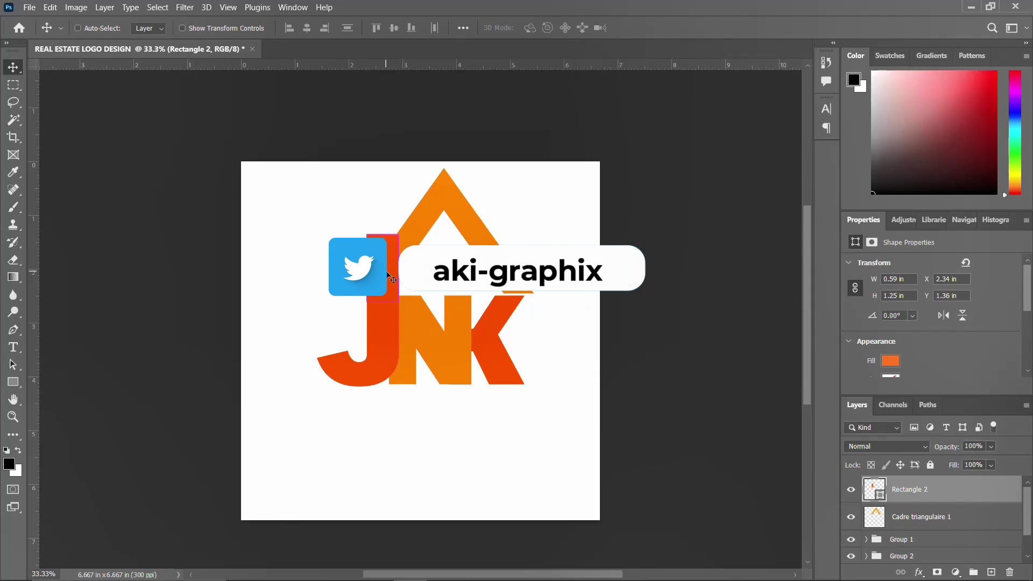
key(ctrl+t)
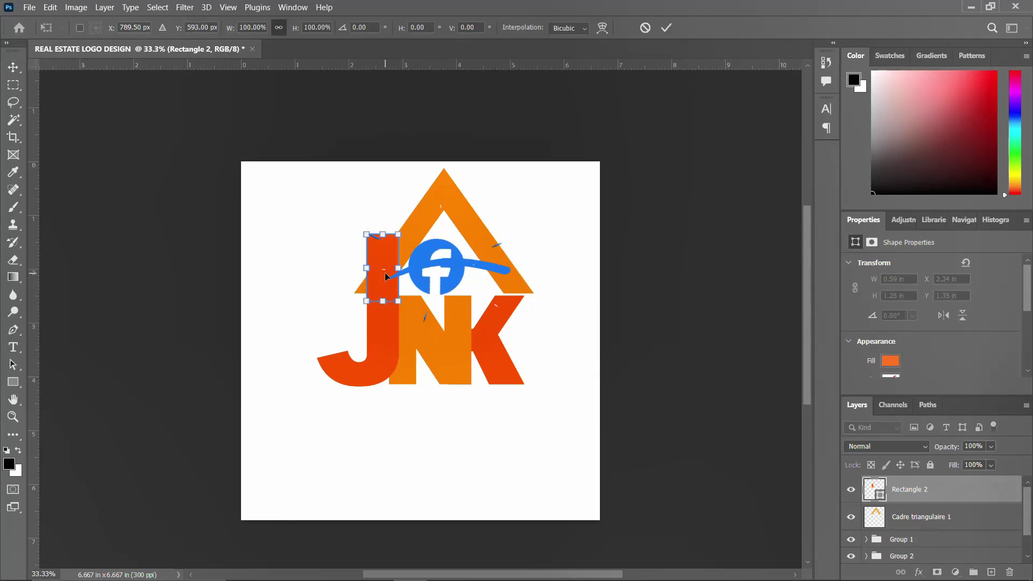
key(shift+Up)
key(shift+Up)
key(shift+Up)
key(Up)
key(Up)
key(Up)
key(shift+Up)
key(shift+Up)
key(shift+Up)
key(shift+Up)
key(Up)
key(Up)
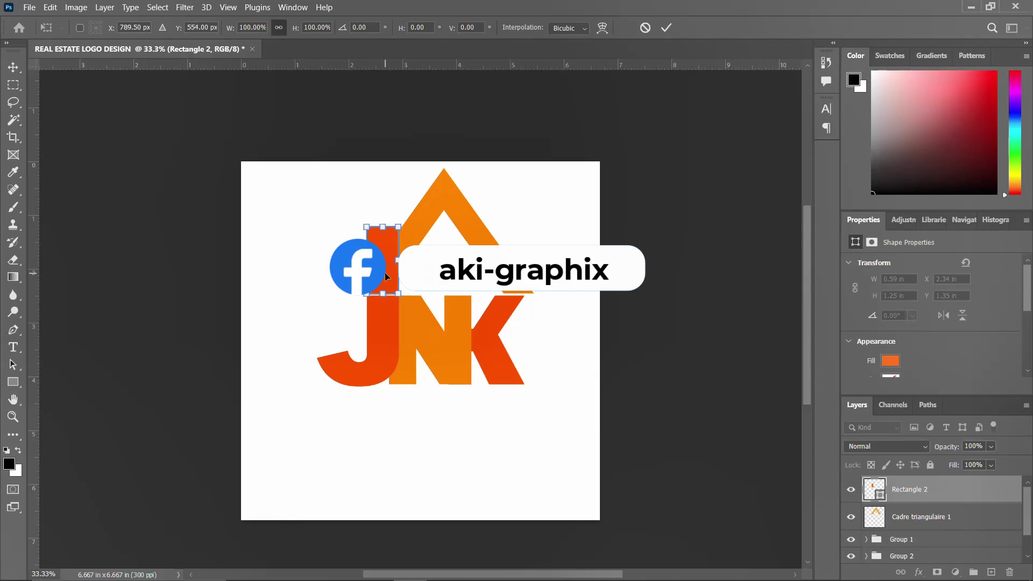
key(shift+Up)
key(shift+Up)
key(shift+Up)
key(shift+Up)
key(Up)
key(Up)
key(shift+Up)
key(shift+Up)
key(shift+Up)
key(shift+Up)
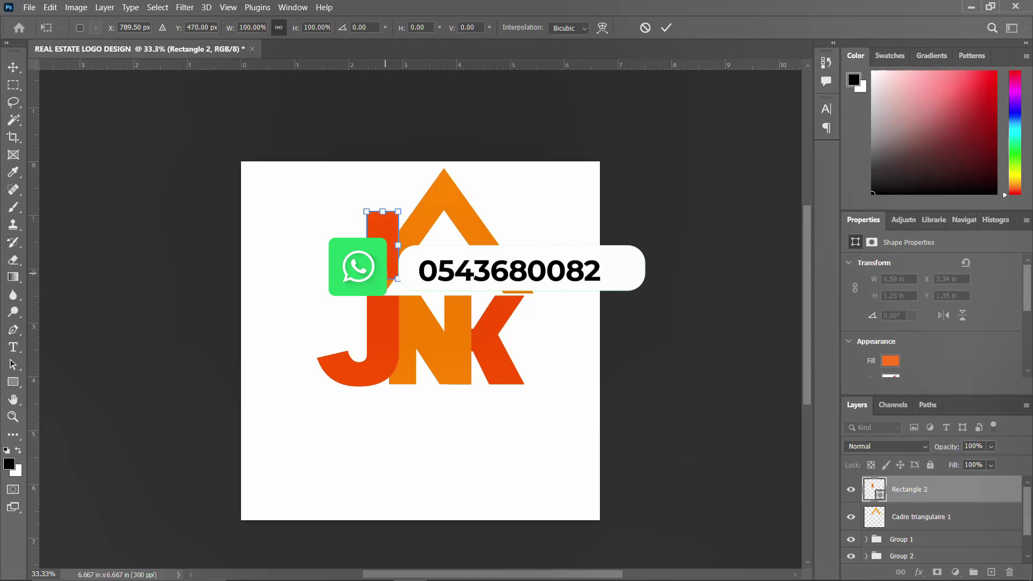
key(shift+Up)
key(shift+Up)
key(Up)
key(Up)
key(Up)
key(Up)
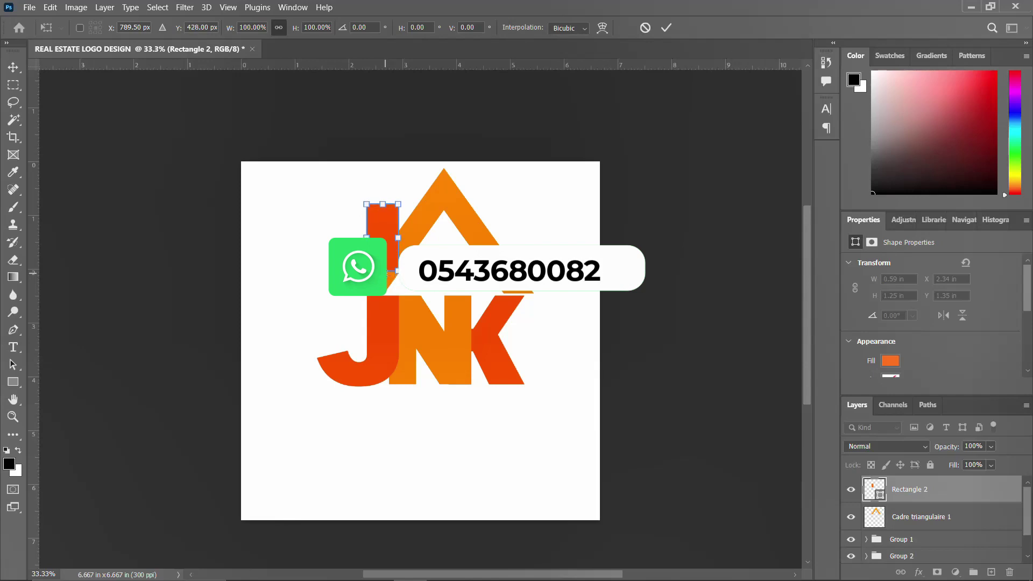
key(shift+Up)
key(shift+Up)
key(Up)
key(Return)
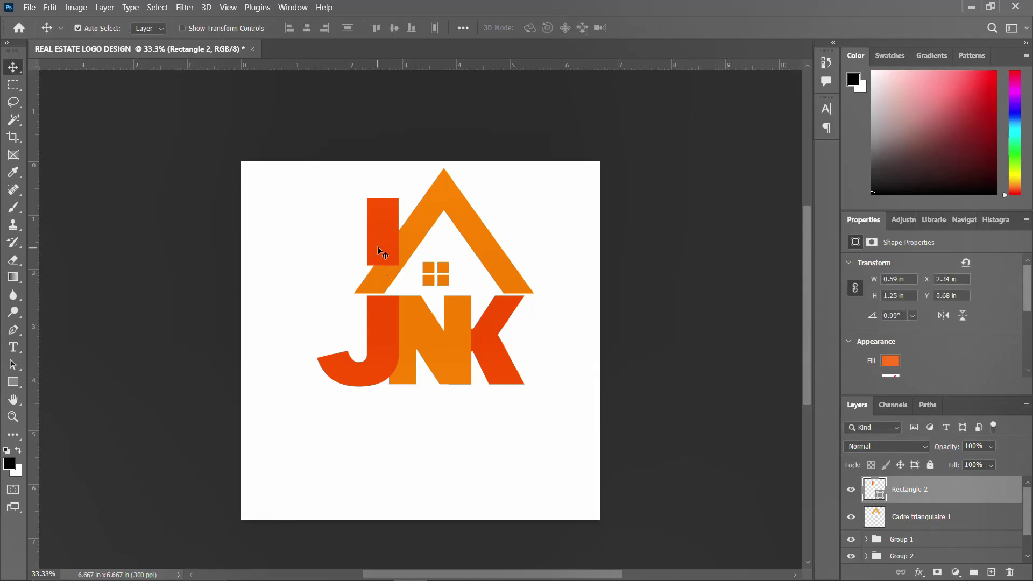
Rasterize the chimney bar's layer and choose the plain Lasso Tool
right_click(945, 496)
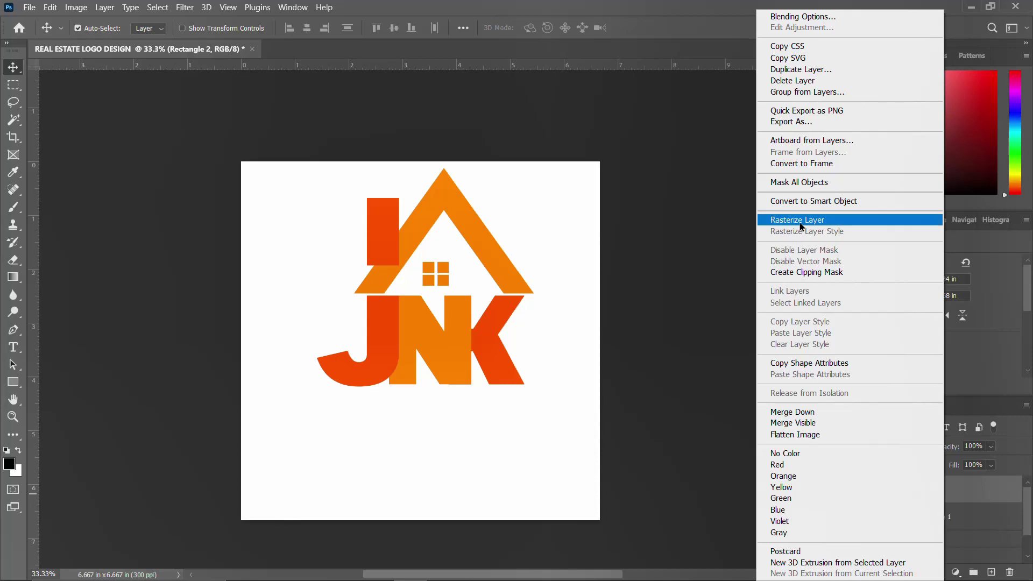
click(797, 220)
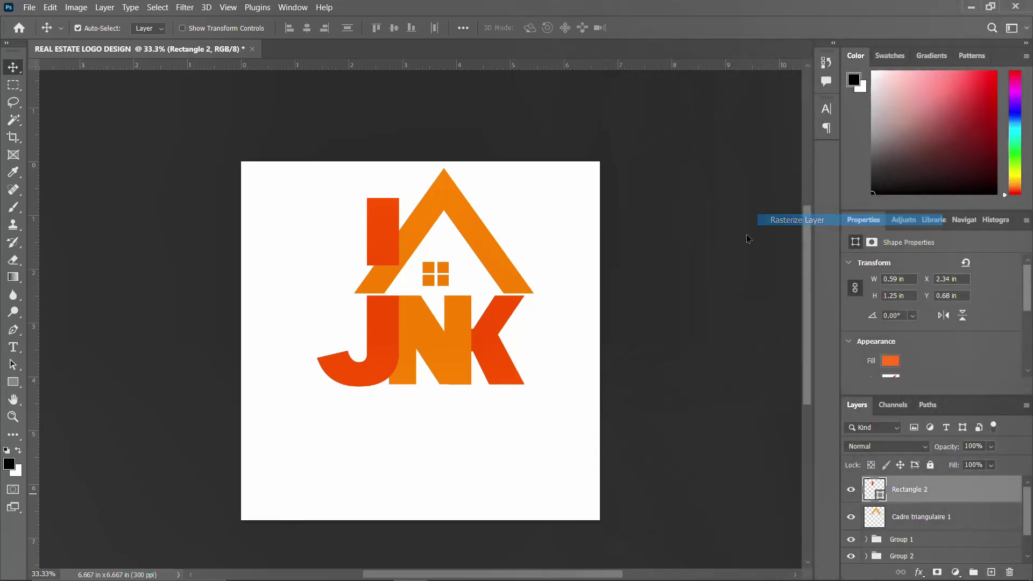
click(13, 86)
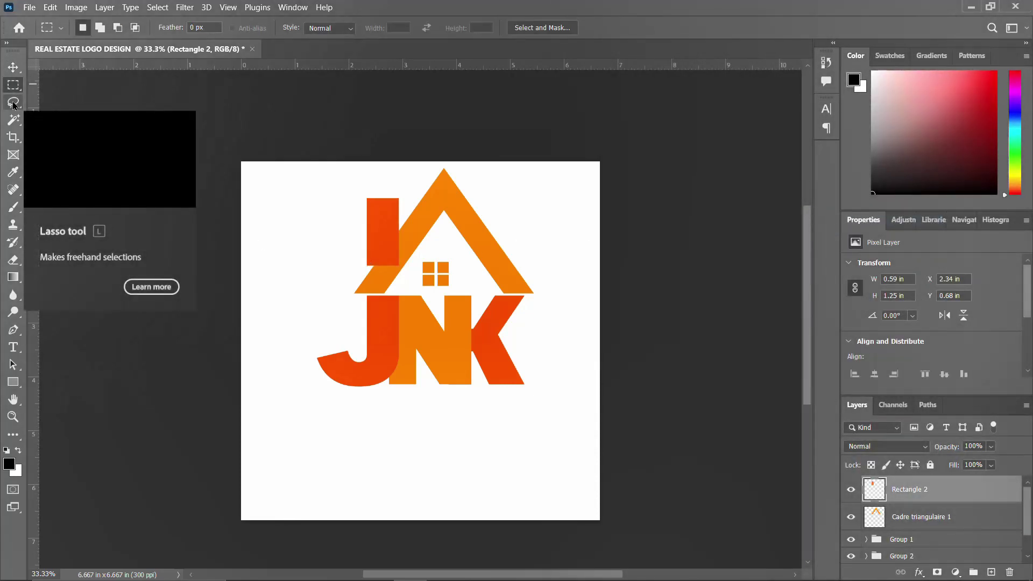
click(13, 102)
right_click(14, 102)
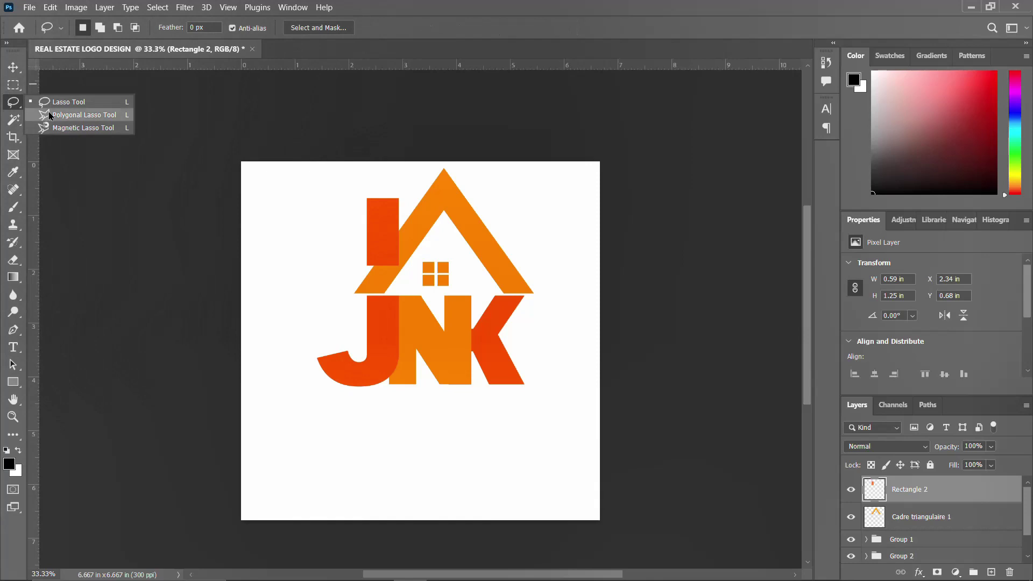
click(84, 104)
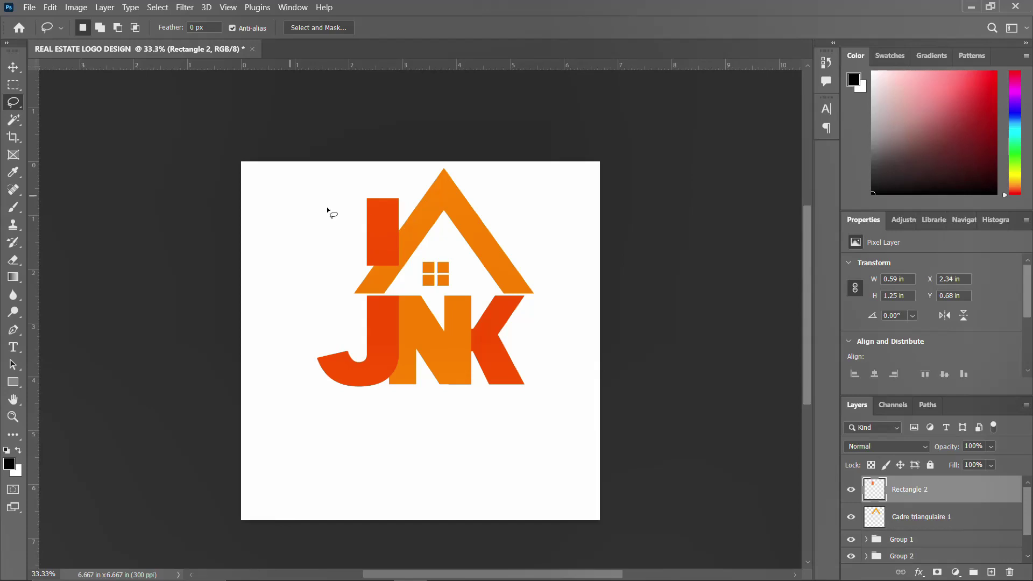
Resize the black chimney piece, nudge it right, and add a vertical guide through the J
click(14, 85)
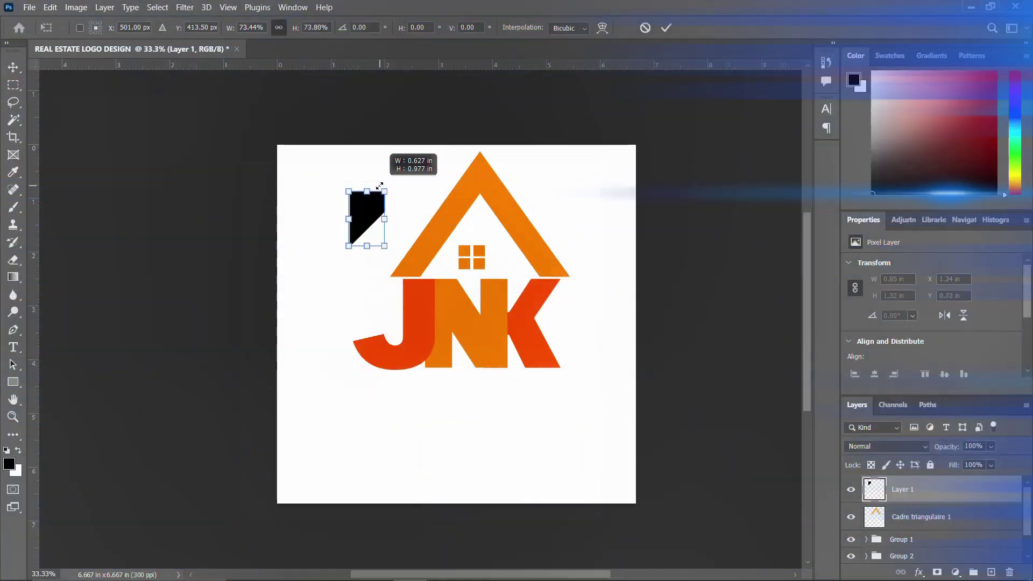
drag(387, 189, 429, 210)
key(Right)
key(Right)
key(Right)
key(Right)
key(Right)
key(Right)
key(Right)
key(Right)
key(Right)
key(Right)
key(Right)
key(Right)
key(Right)
key(Right)
key(Right)
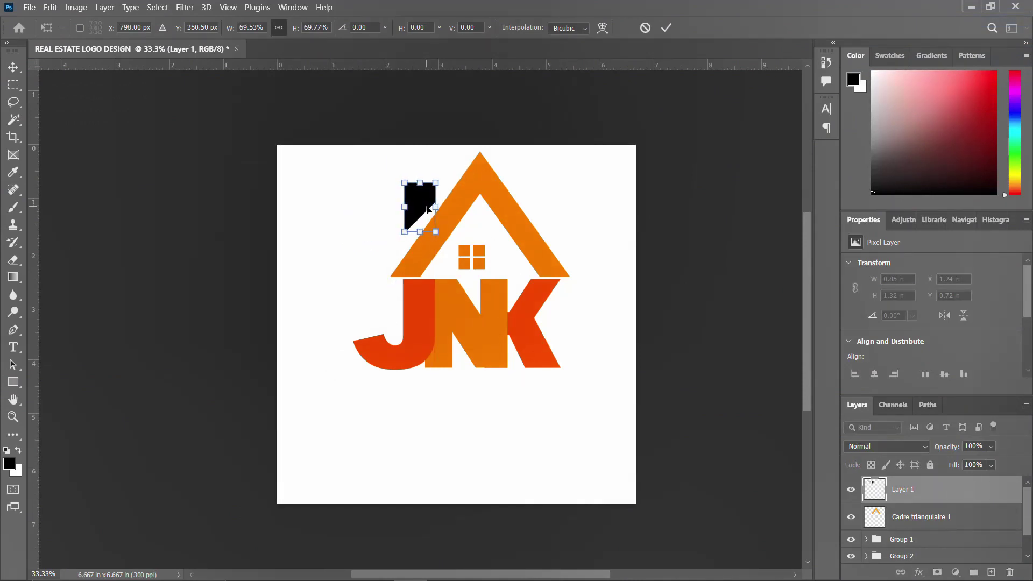
key(Return)
key(l)
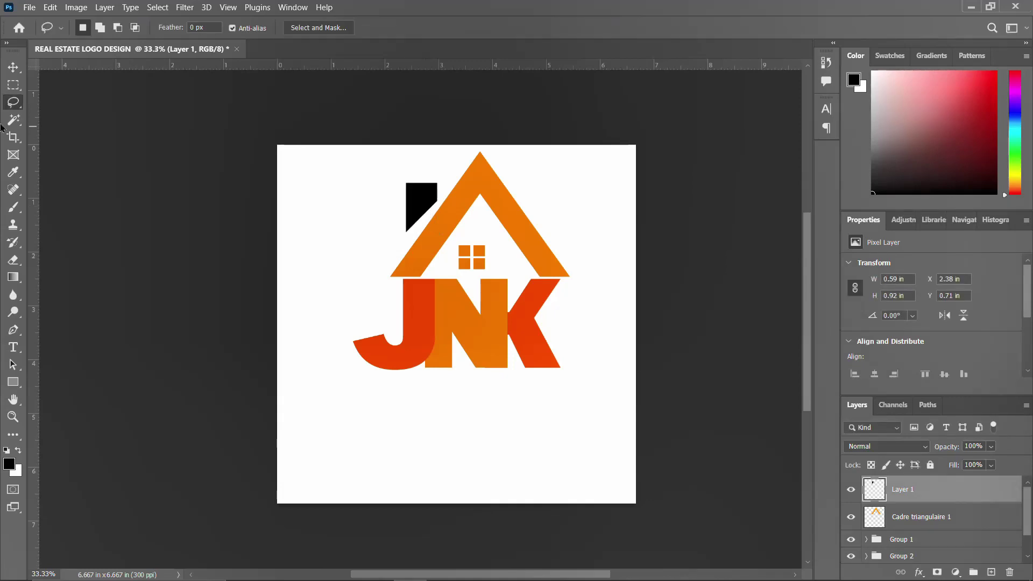
drag(36, 153, 405, 239)
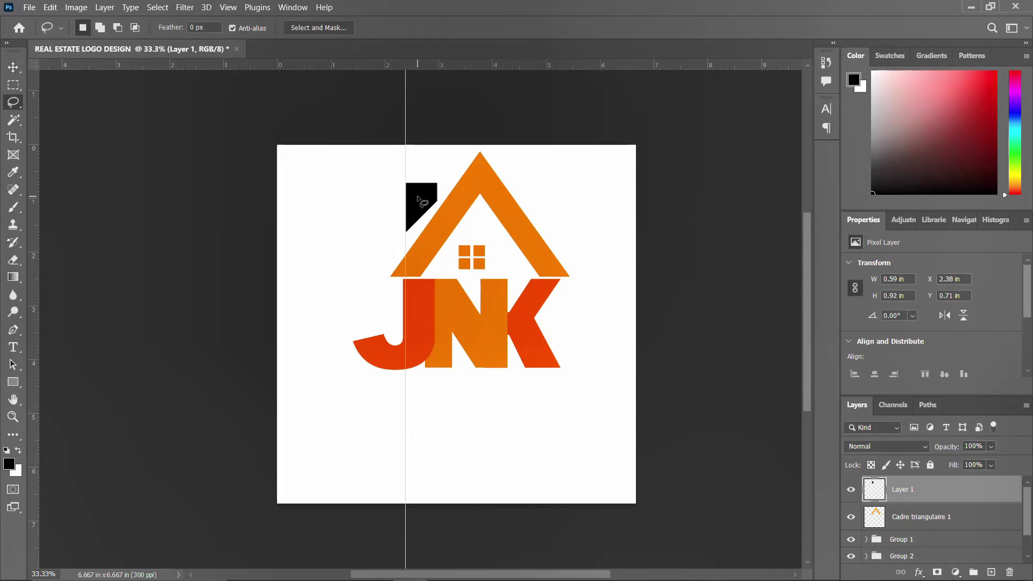
Nudge the chimney left, give it an orange Color Overlay, and also select Cadre triangulaire 1
click(14, 68)
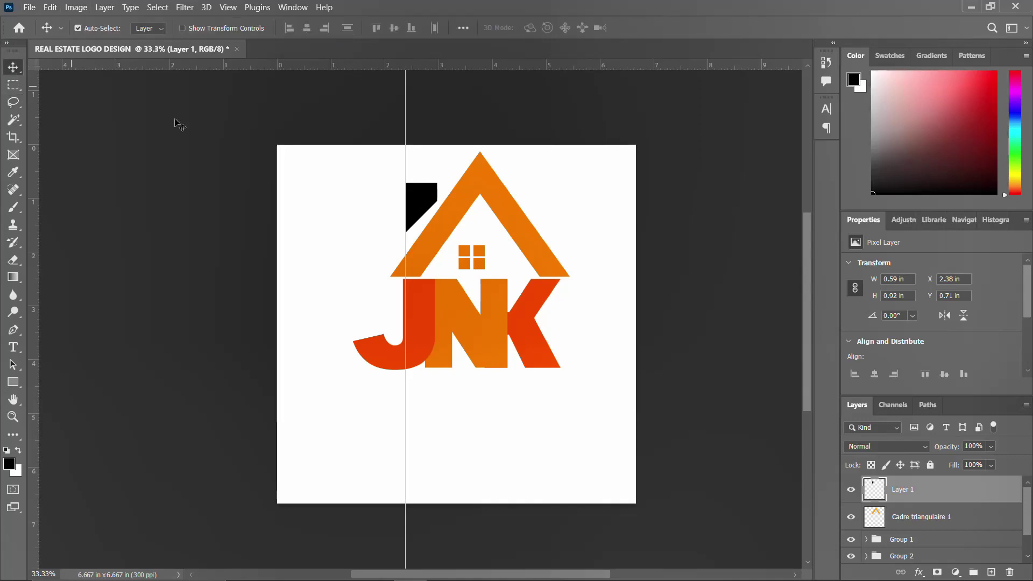
key(Left)
key(Left)
key(Left)
key(Left)
key(Left)
key(Left)
key(Left)
key(Left)
key(Left)
key(Left)
key(Left)
key(Left)
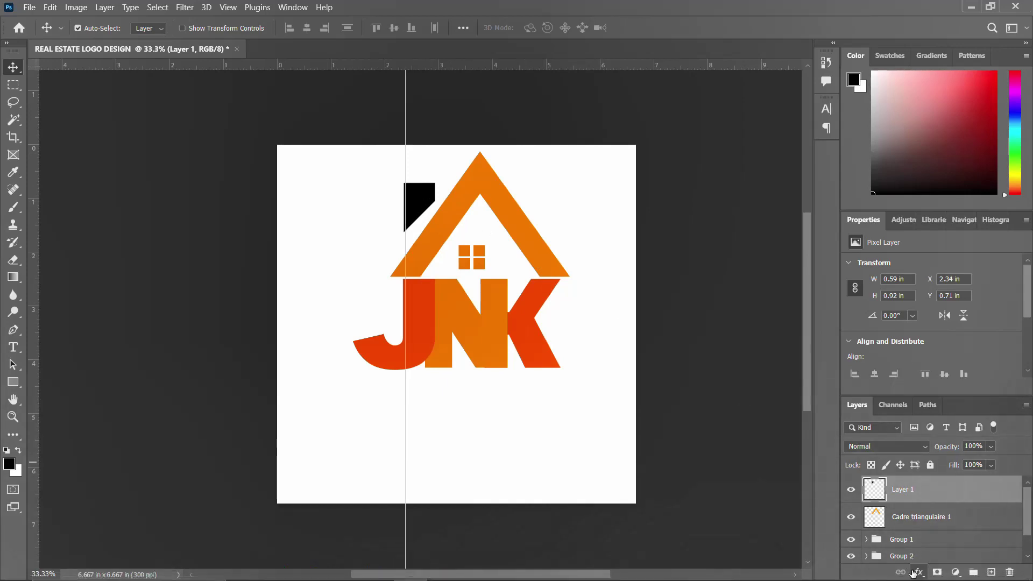
click(912, 573)
click(945, 526)
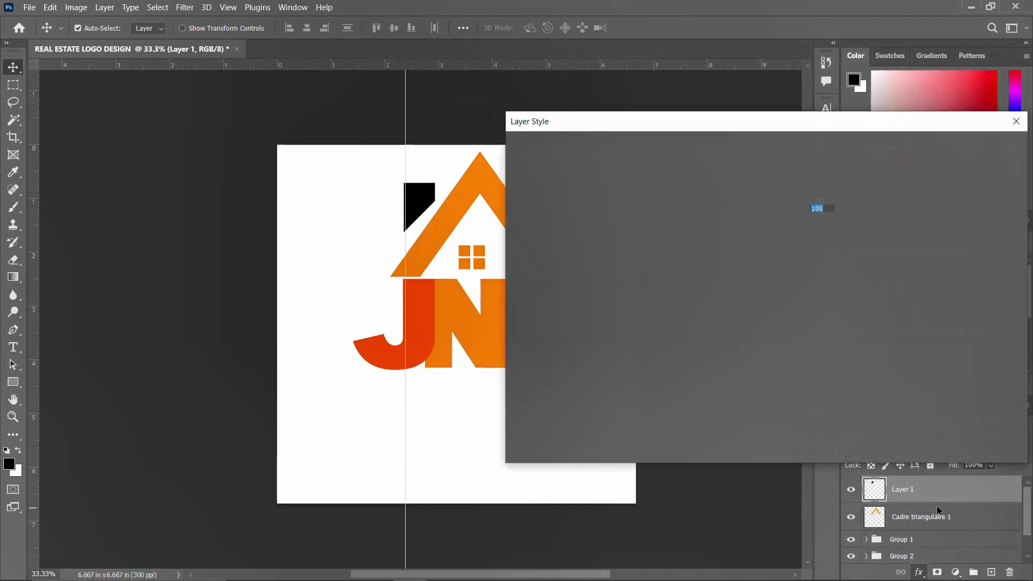
click(975, 148)
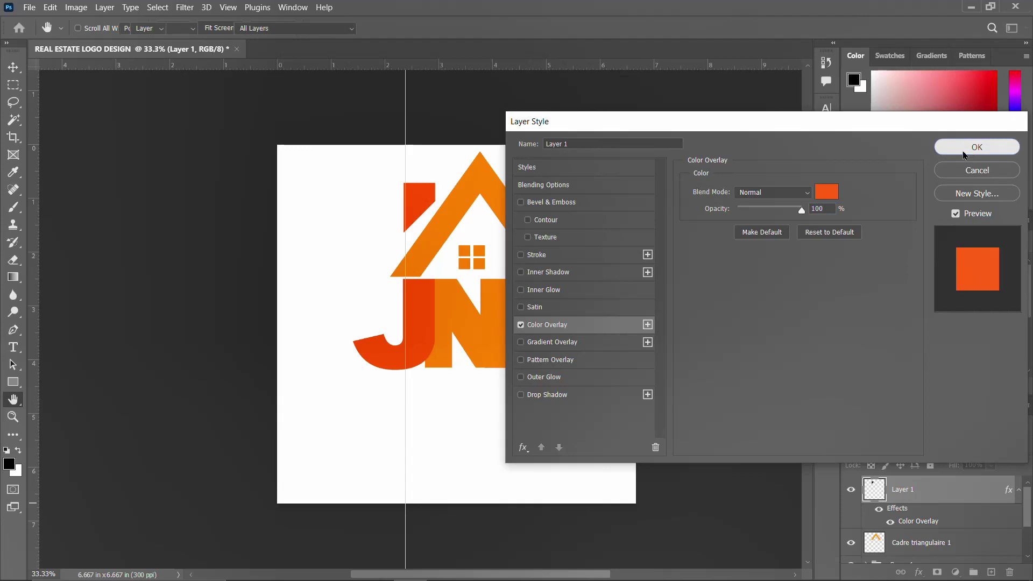
click(1020, 490)
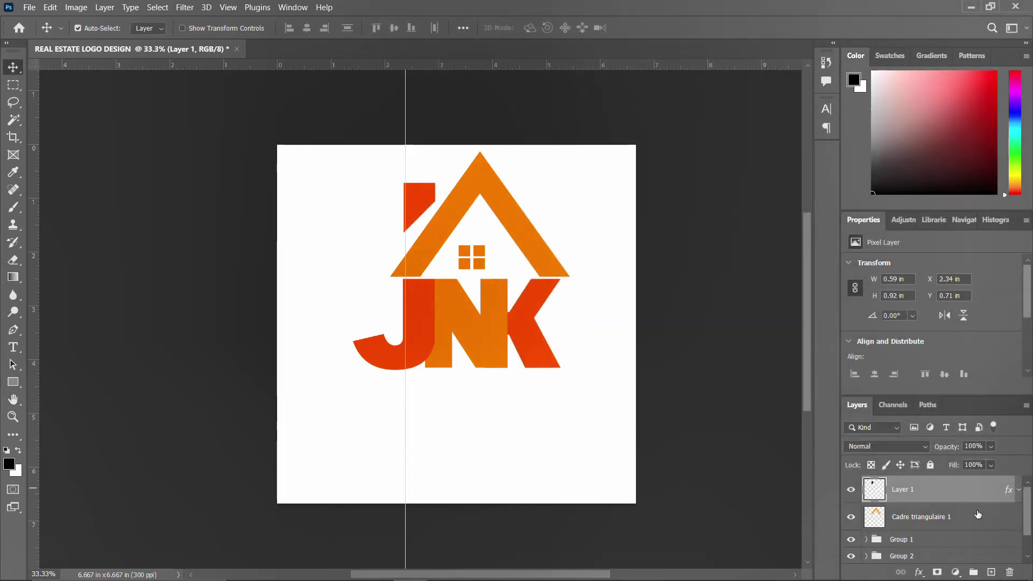
shift+click(907, 519)
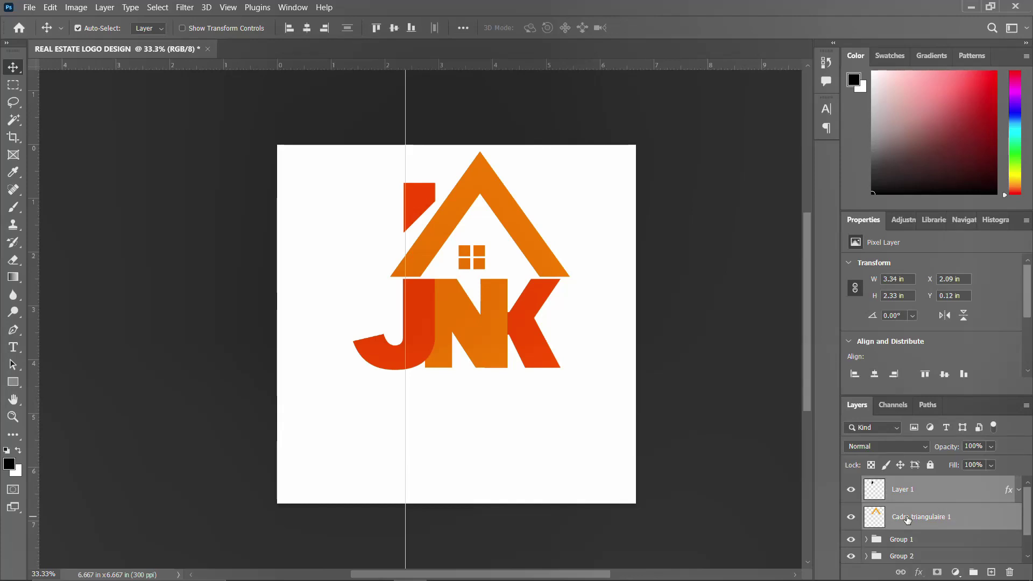
Group roof and chimney into Group 3, move the whole logo down, and start text below it
key(ctrl+g)
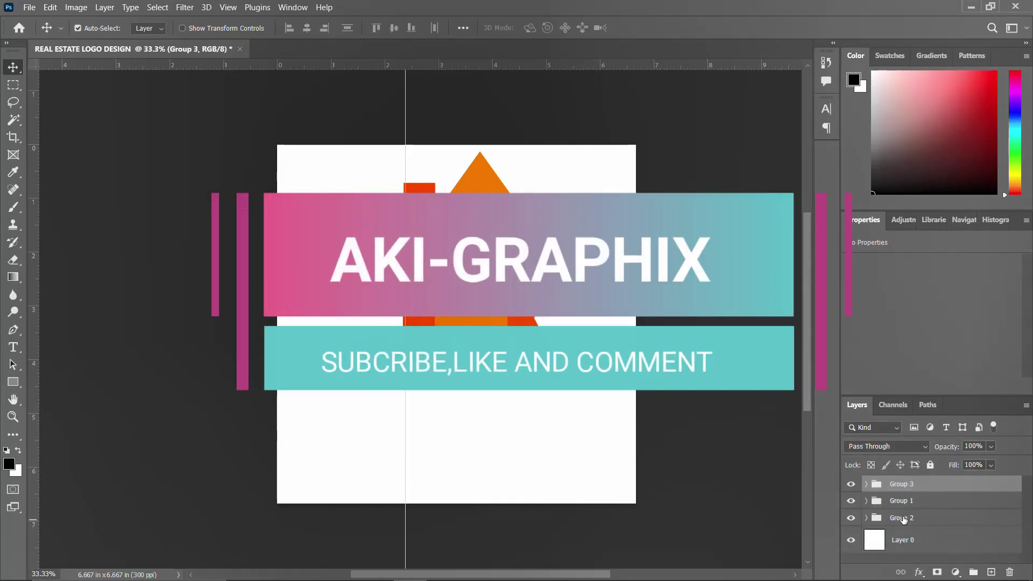
shift+click(904, 519)
key(ctrl+t)
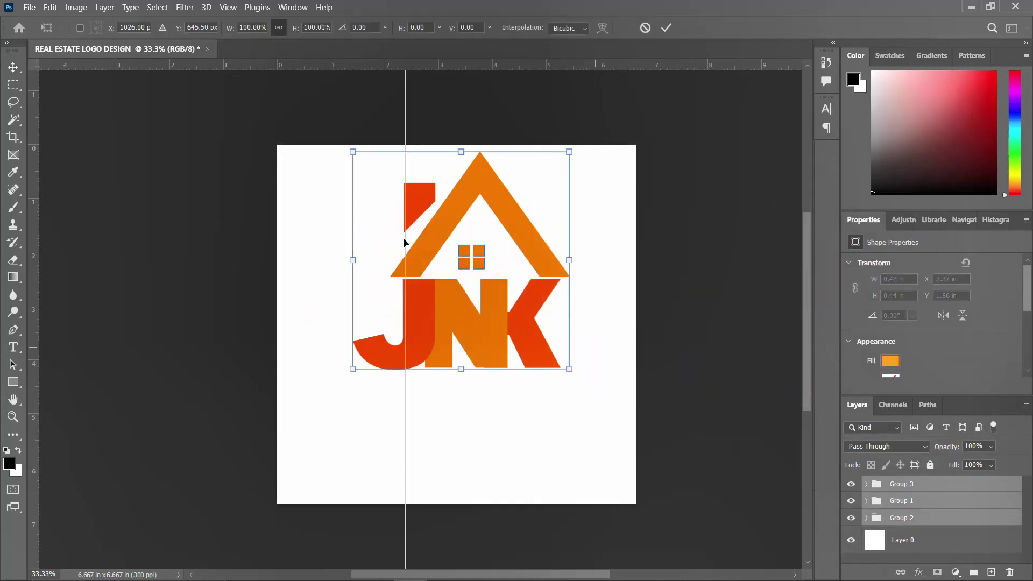
drag(512, 277, 506, 343)
key(Return)
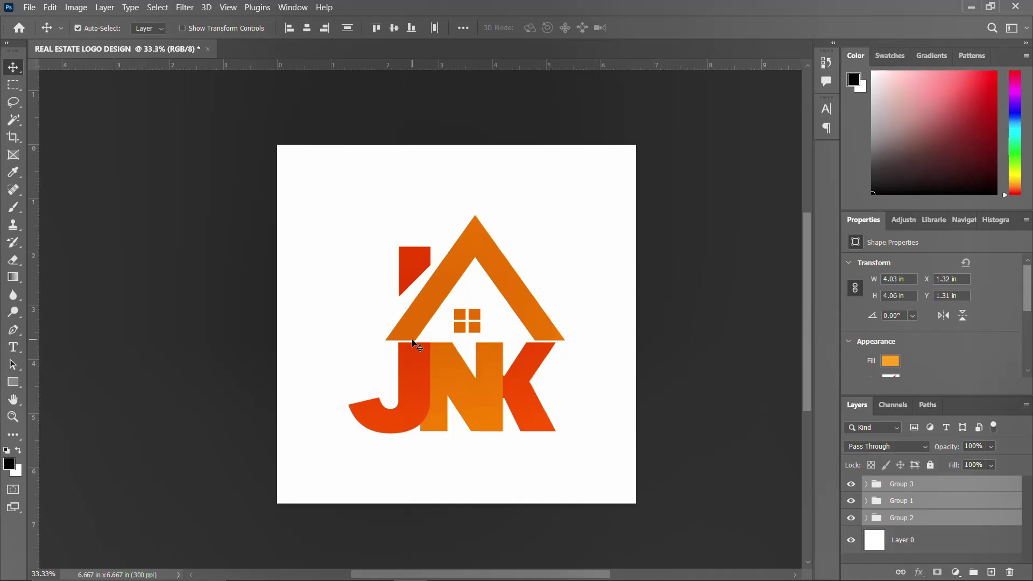
key(t)
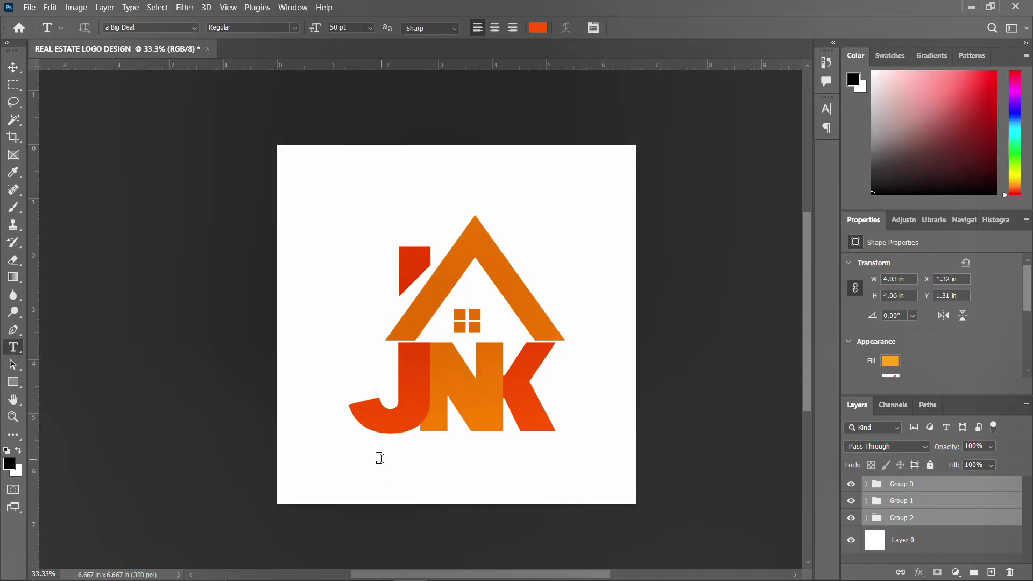
click(381, 458)
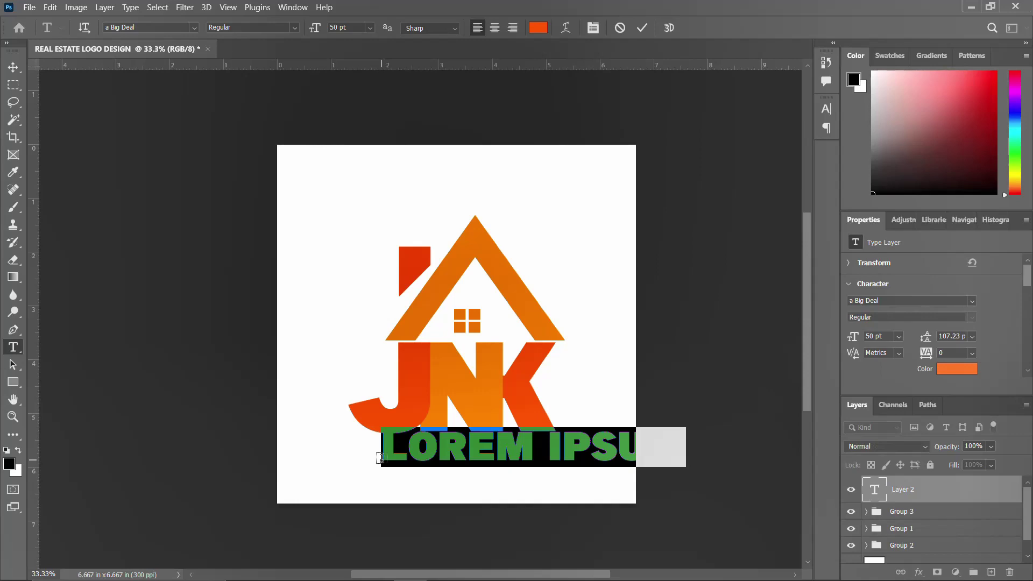
Type 'JNK CONSULTANT' as orange 50 pt text beneath the monogram
text(JN)
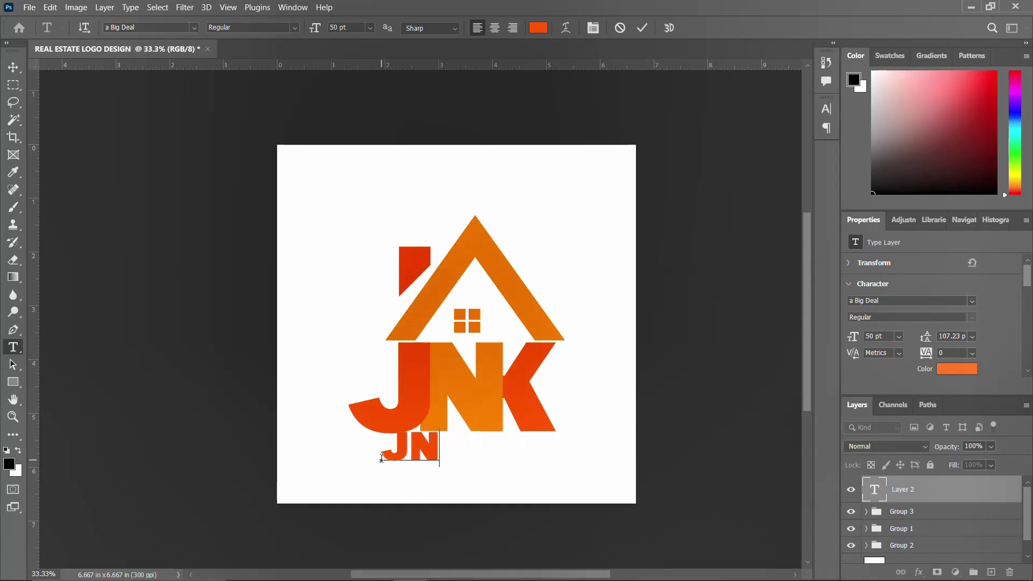
text(K)
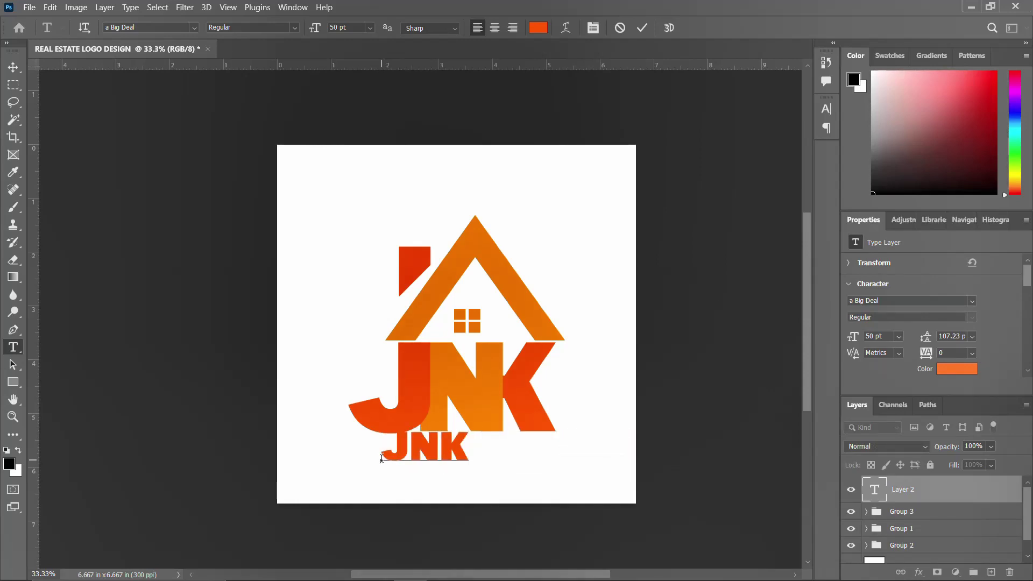
text( CONS)
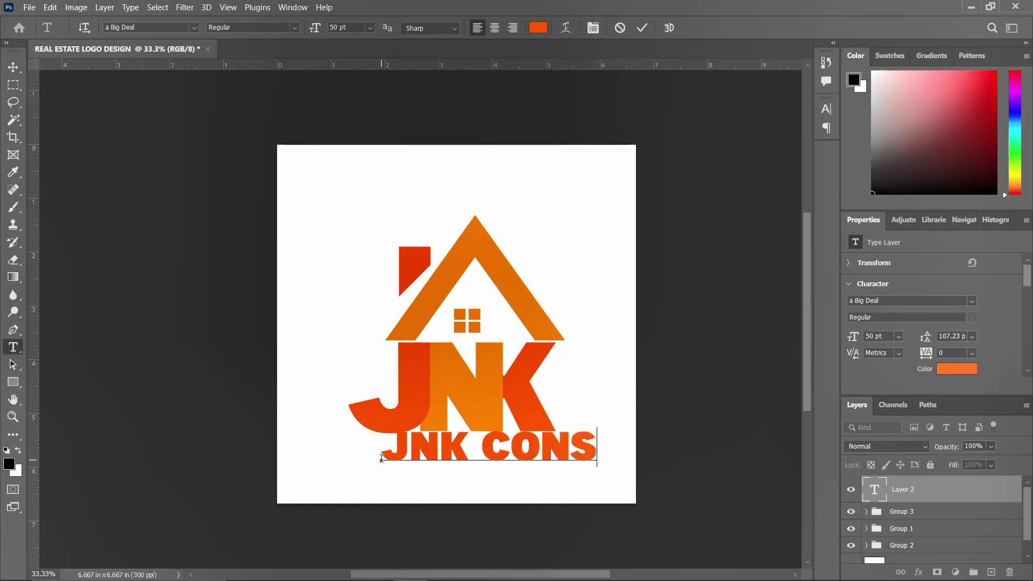
text(ULTAN)
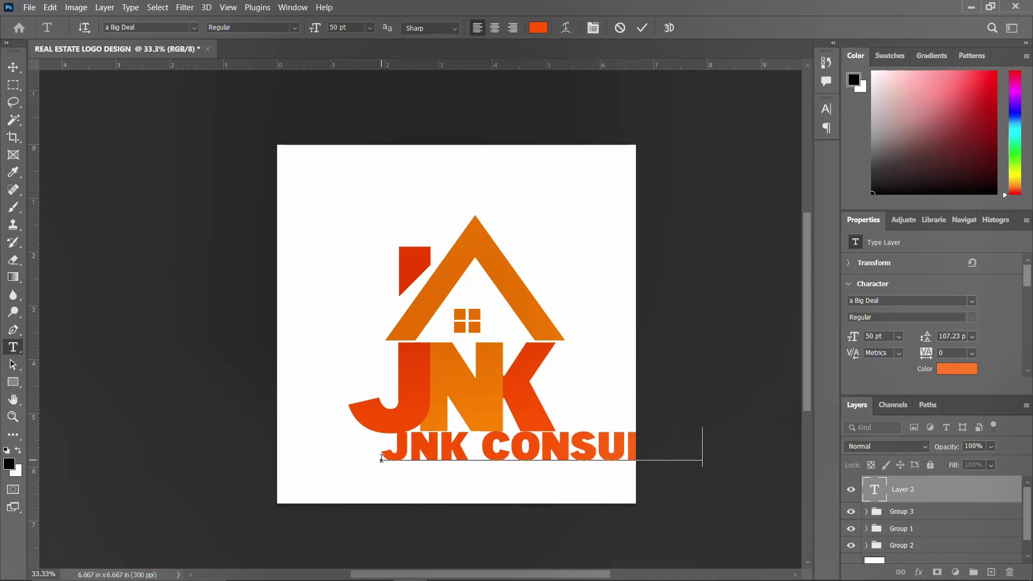
key(ctrl+Return)
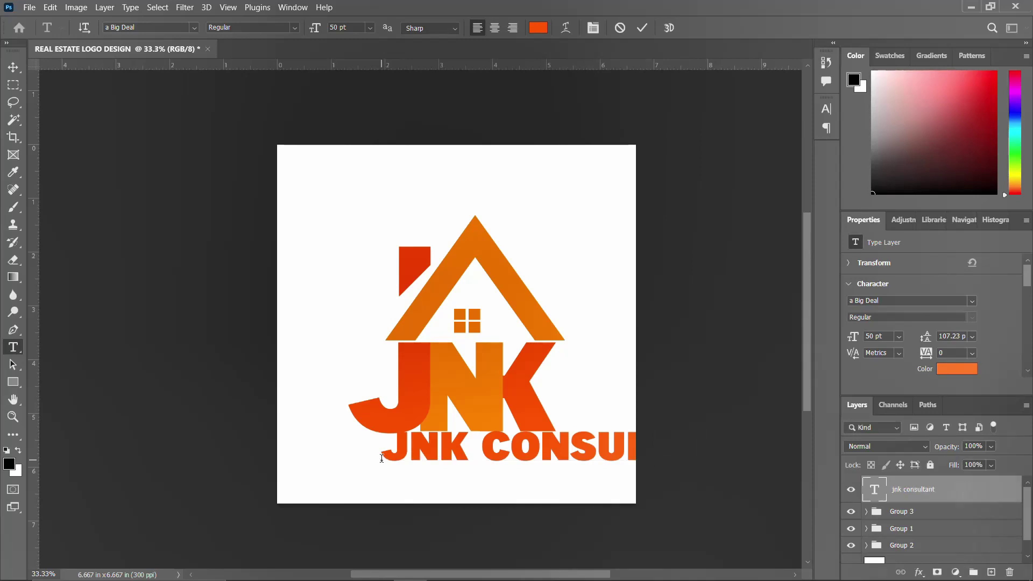
Try the agright font on the text line and turn on All Caps
click(827, 110)
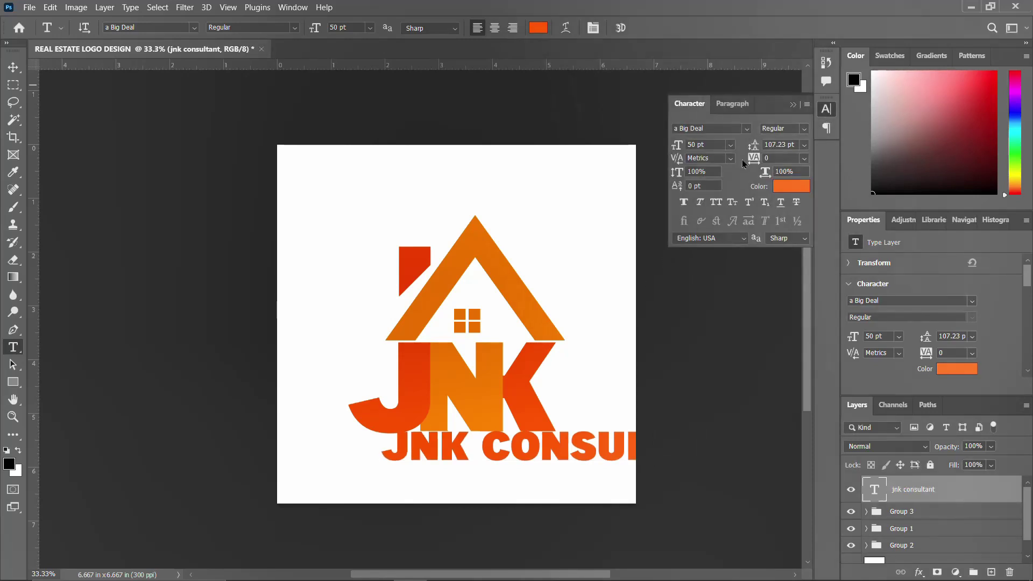
click(747, 129)
click(724, 195)
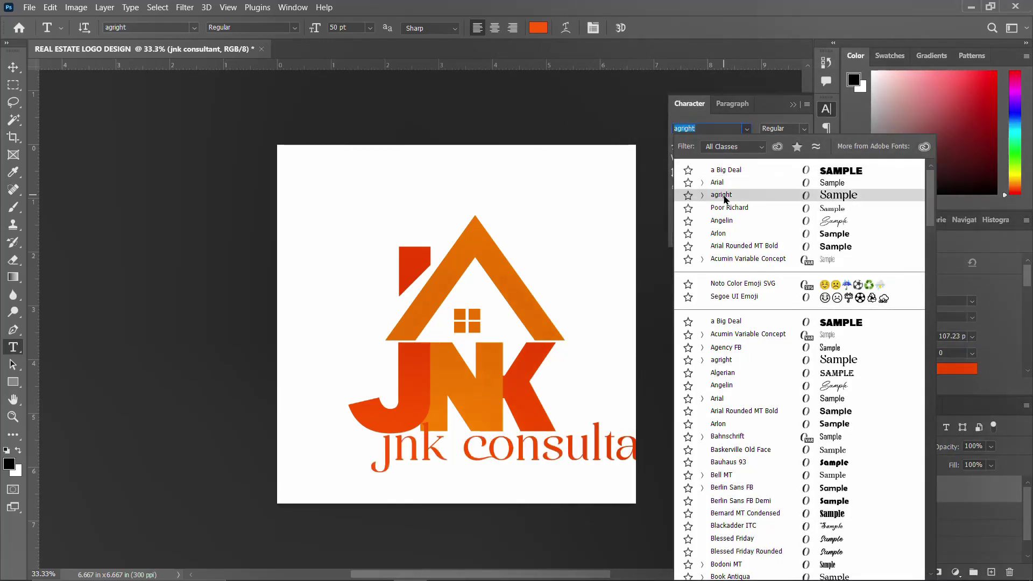
click(724, 197)
click(717, 205)
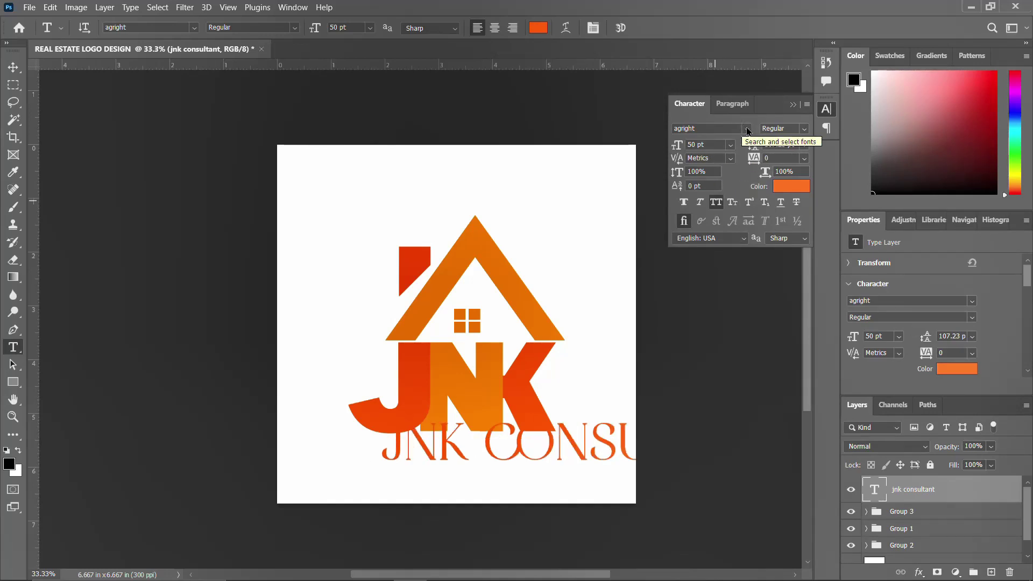
Switch the line to Arial Regular, keeping All Caps on
click(748, 129)
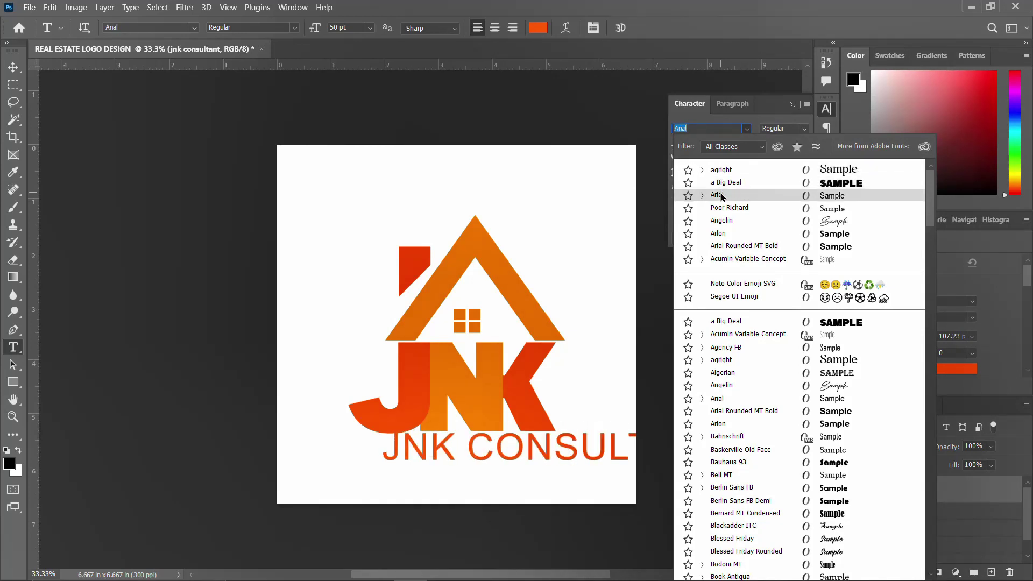
click(721, 195)
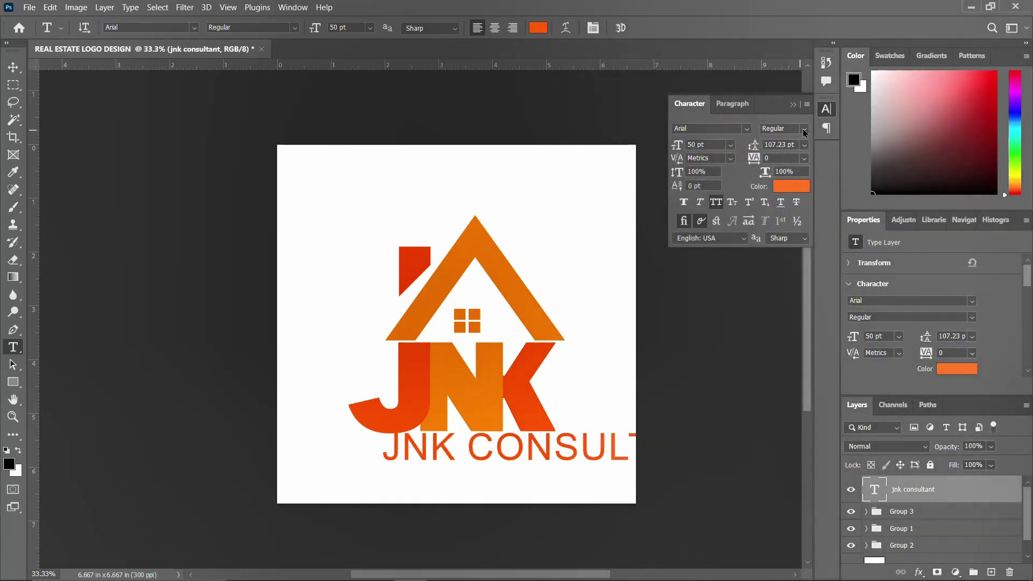
click(804, 133)
click(780, 185)
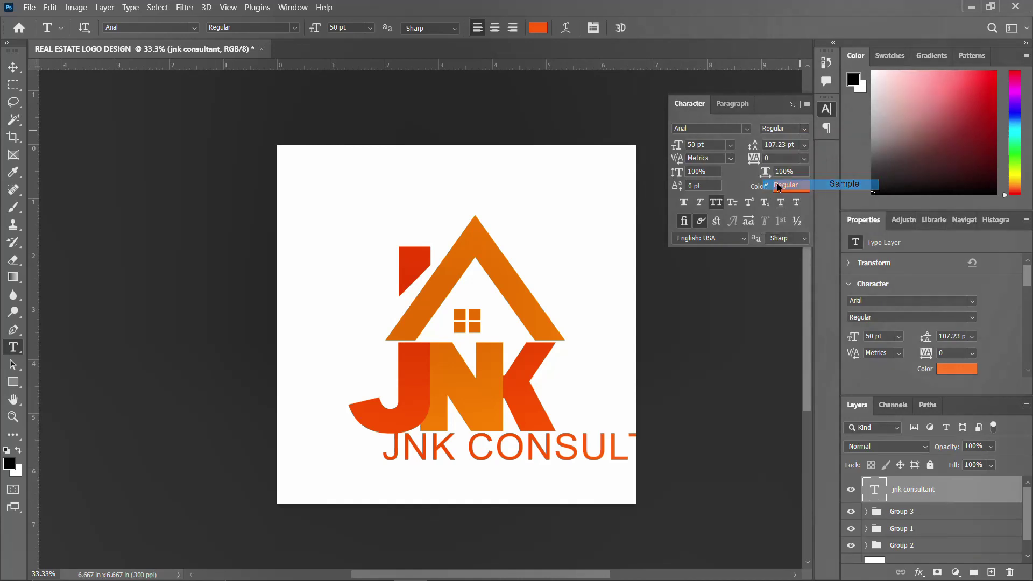
click(716, 202)
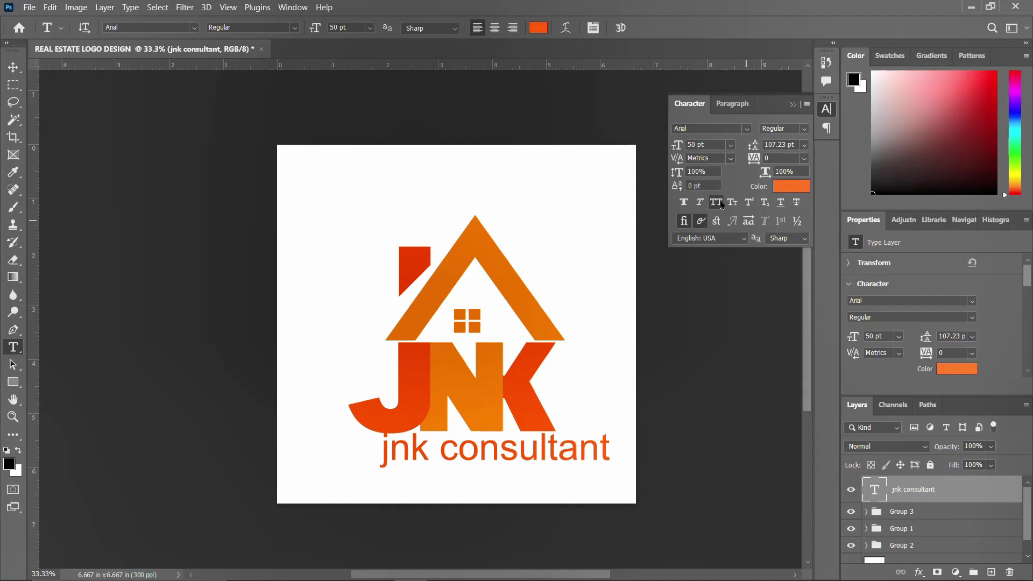
click(716, 202)
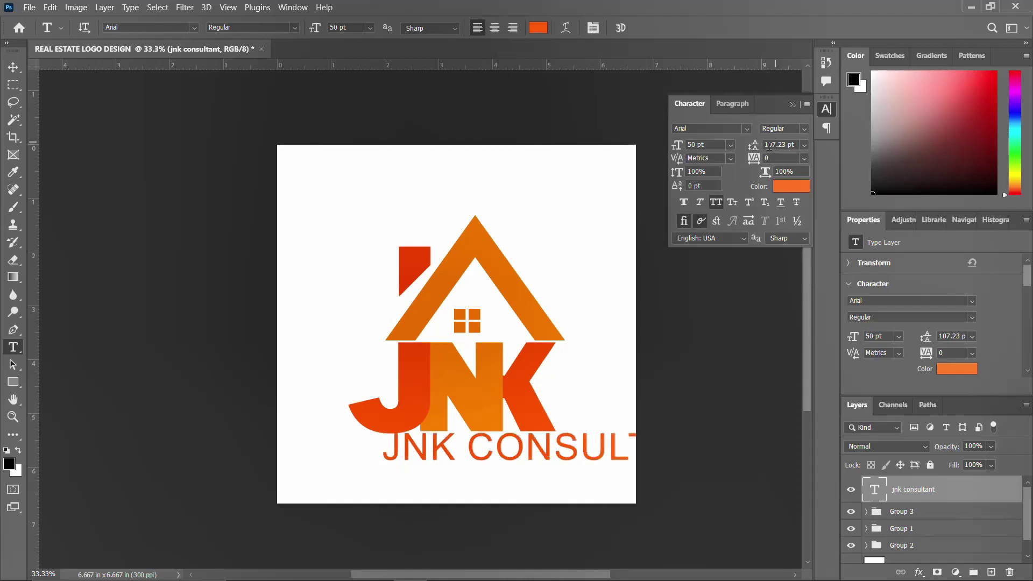
click(826, 109)
key(ctrl+t)
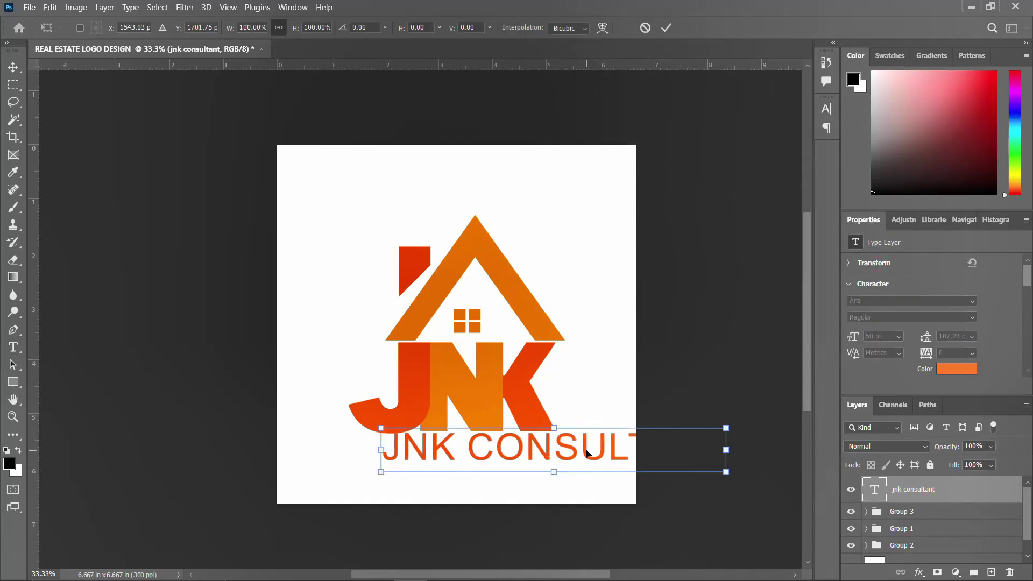
Scale the JNK CONSULTANT text down to 26.38 pt and centre it beneath the monogram
drag(587, 454, 463, 447)
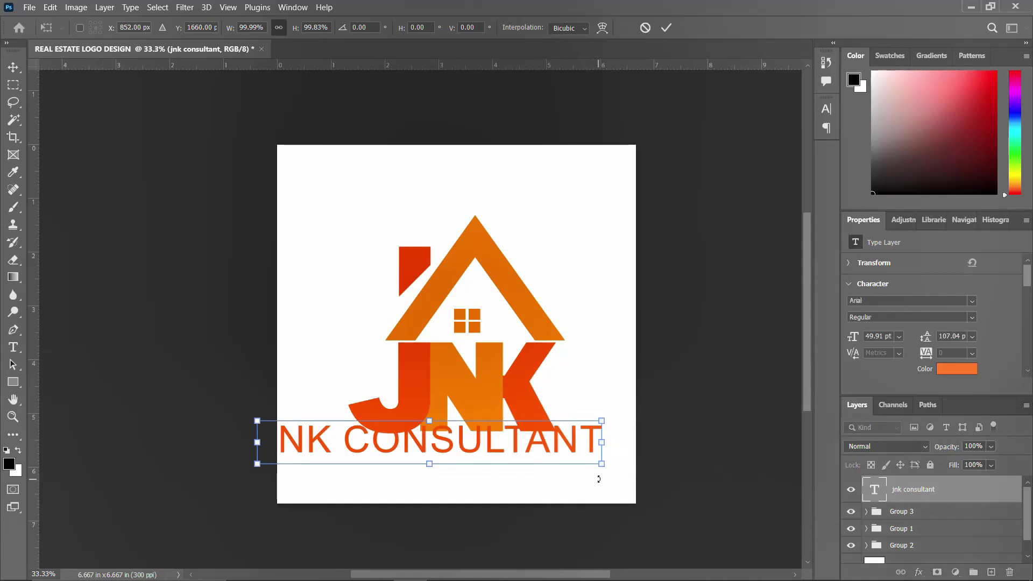
drag(599, 461, 513, 472)
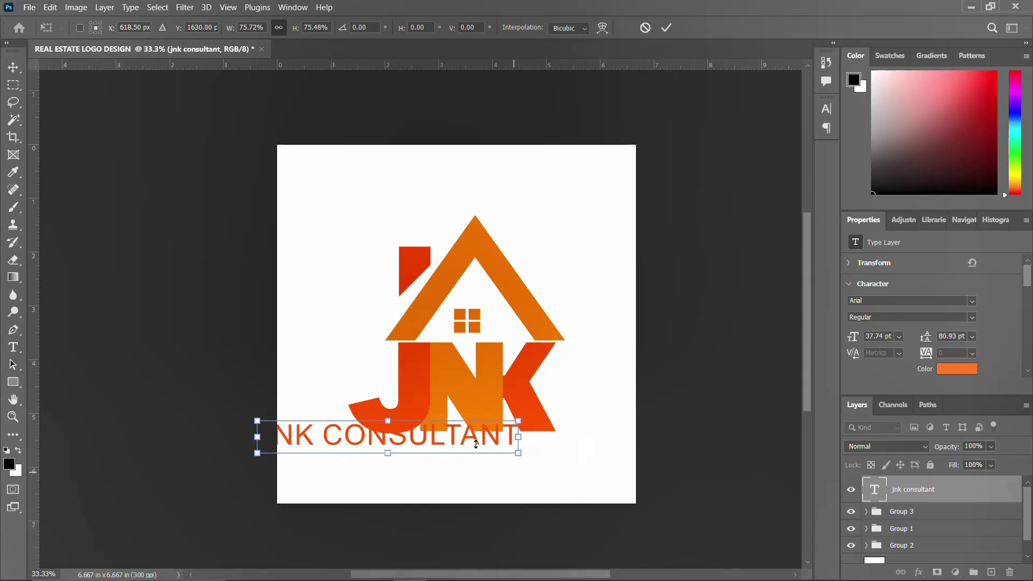
drag(472, 441, 492, 453)
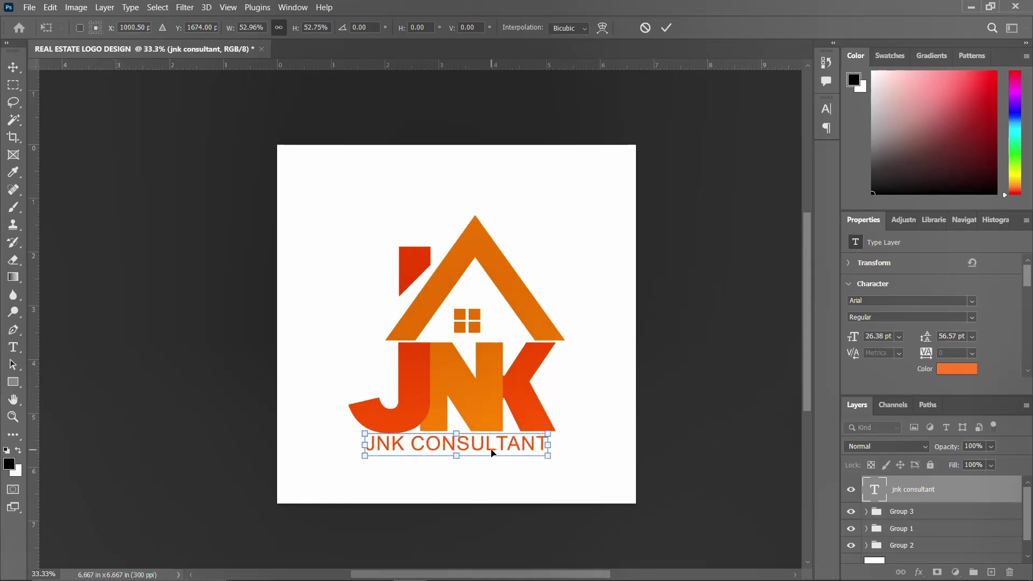
key(Return)
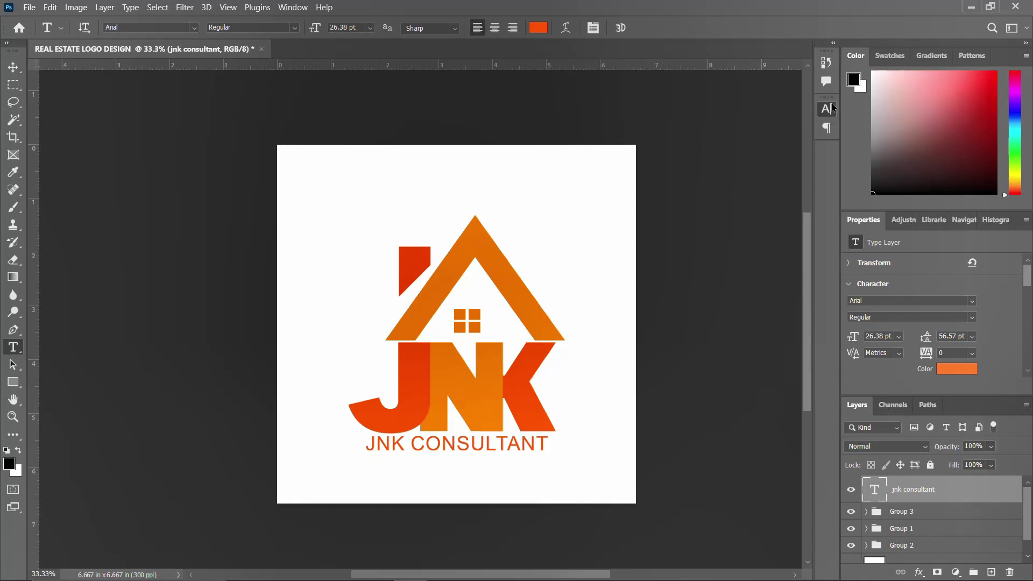
Set the text's tracking to 100 and nudge it slightly left and up
click(831, 107)
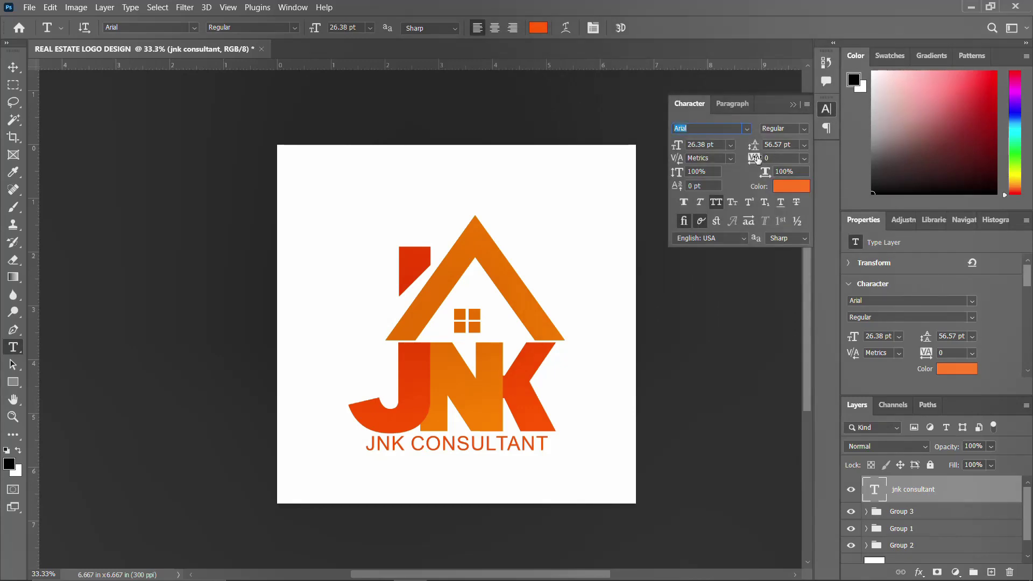
text(100)
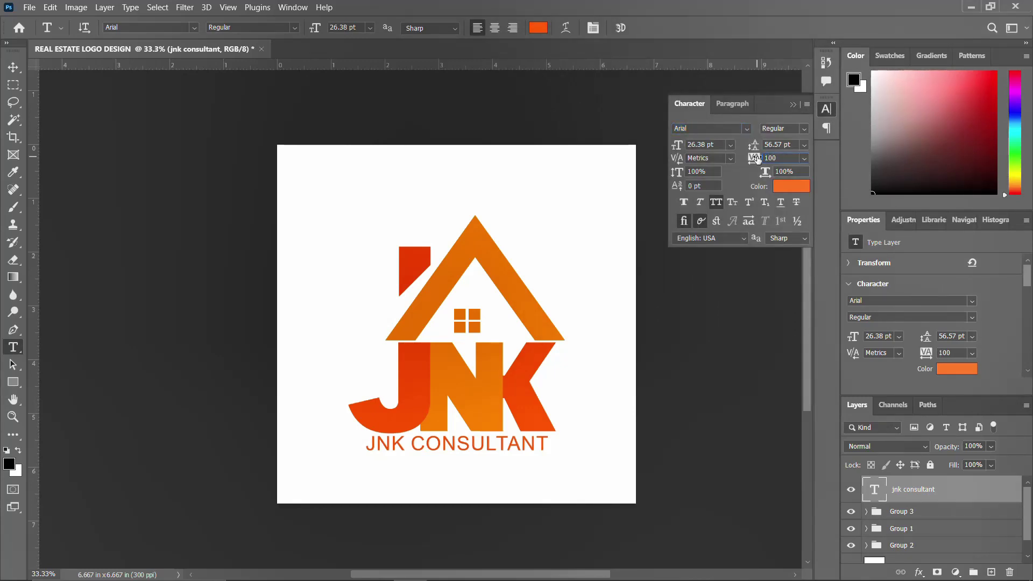
click(828, 111)
key(v)
drag(526, 454, 521, 449)
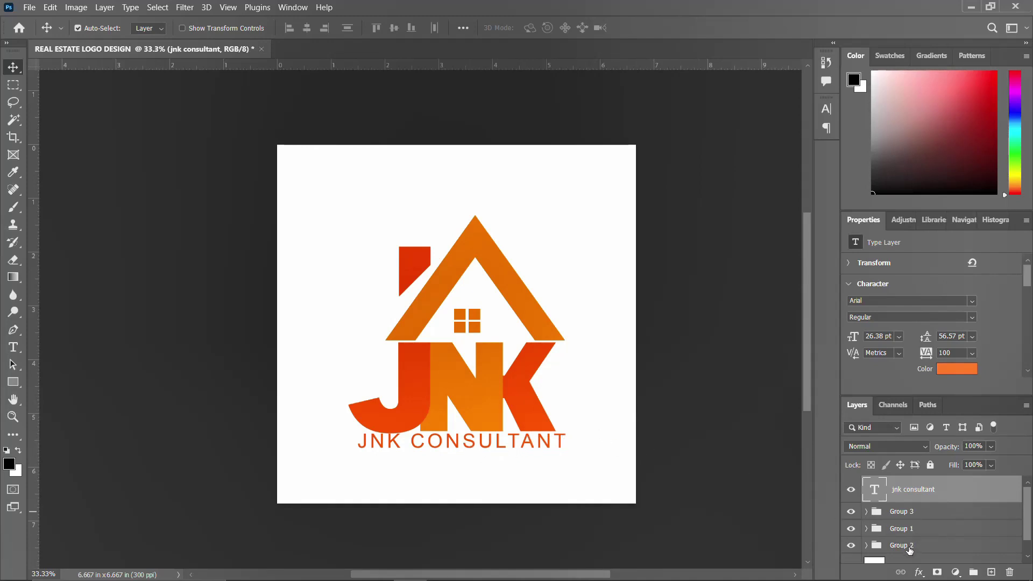
Scale the Groups 1–3 monogram to about 93%, raise it, and lift the JNK CONSULTANT line beneath
click(907, 545)
shift+click(907, 516)
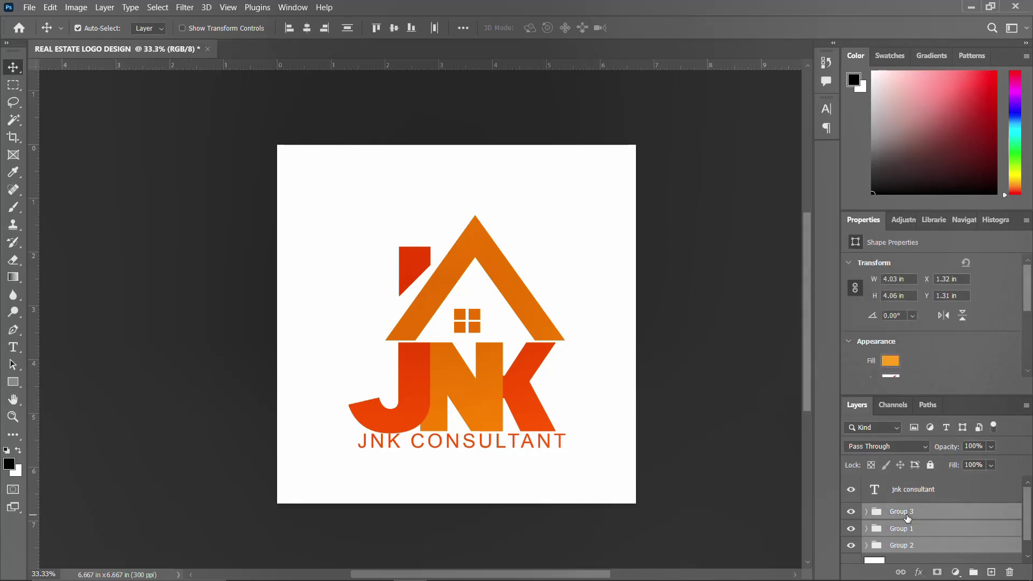
key(ctrl+t)
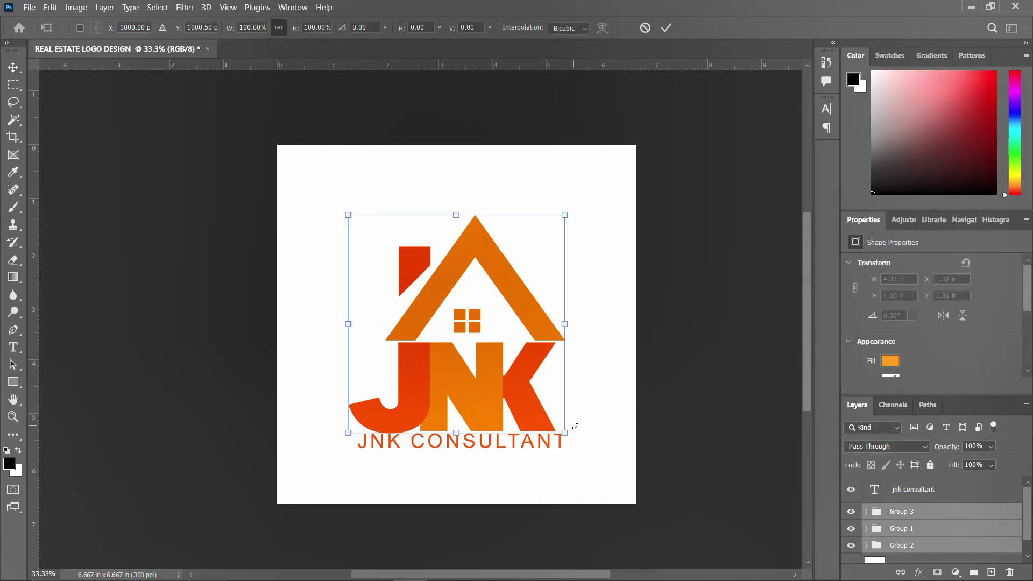
drag(565, 432, 549, 431)
drag(504, 402, 503, 376)
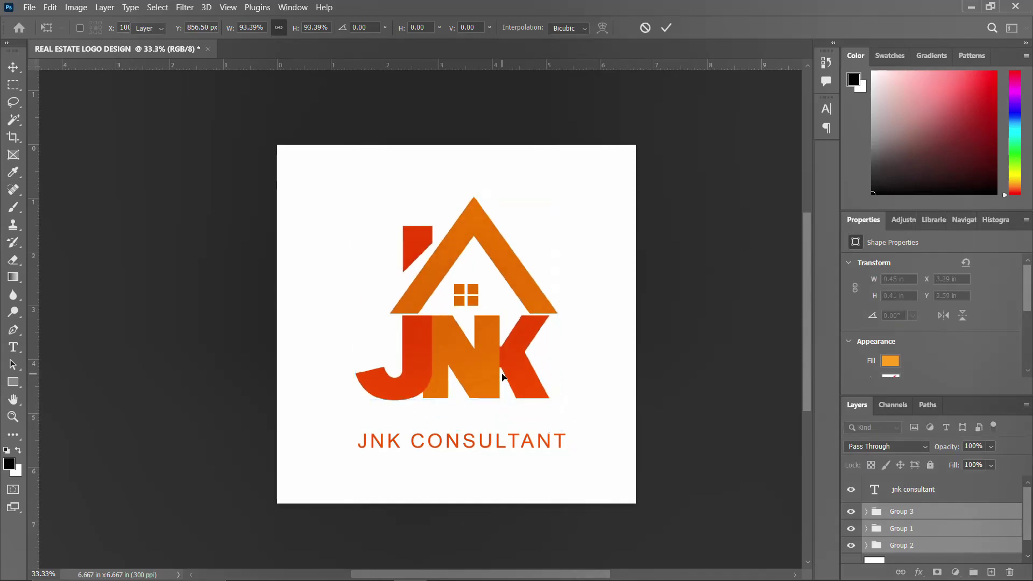
key(Return)
drag(484, 451, 461, 433)
click(463, 421)
Replace the copied line's text with the tagline 'REAL ESTATE YOU CAN TRUST'
key(t)
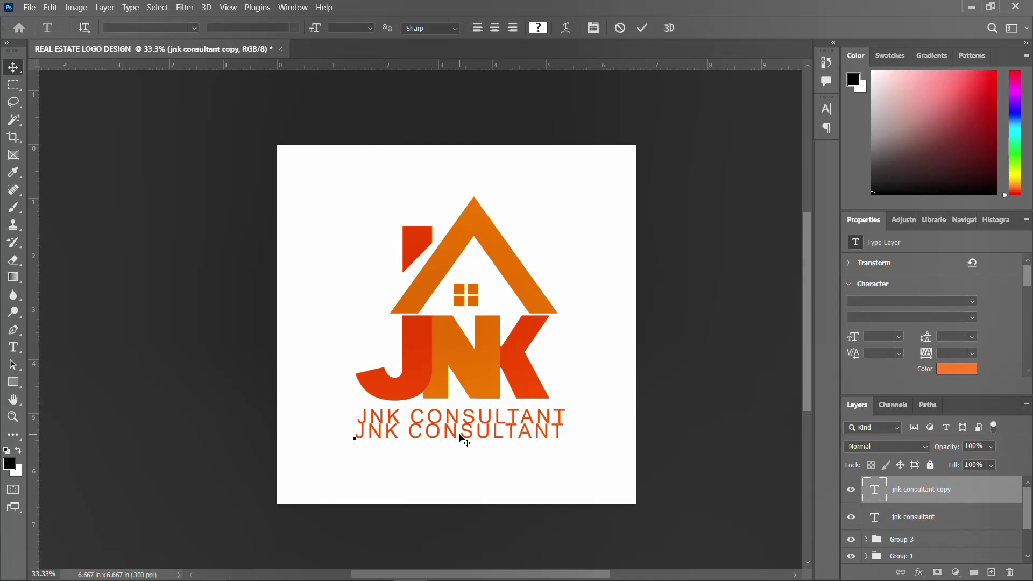
click(357, 432)
drag(360, 432, 588, 442)
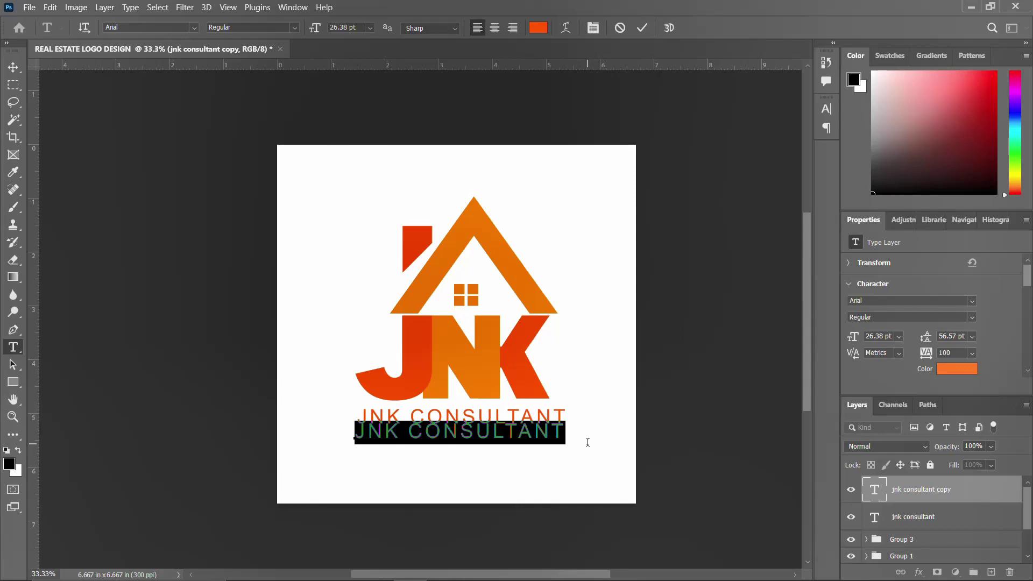
text(REAL)
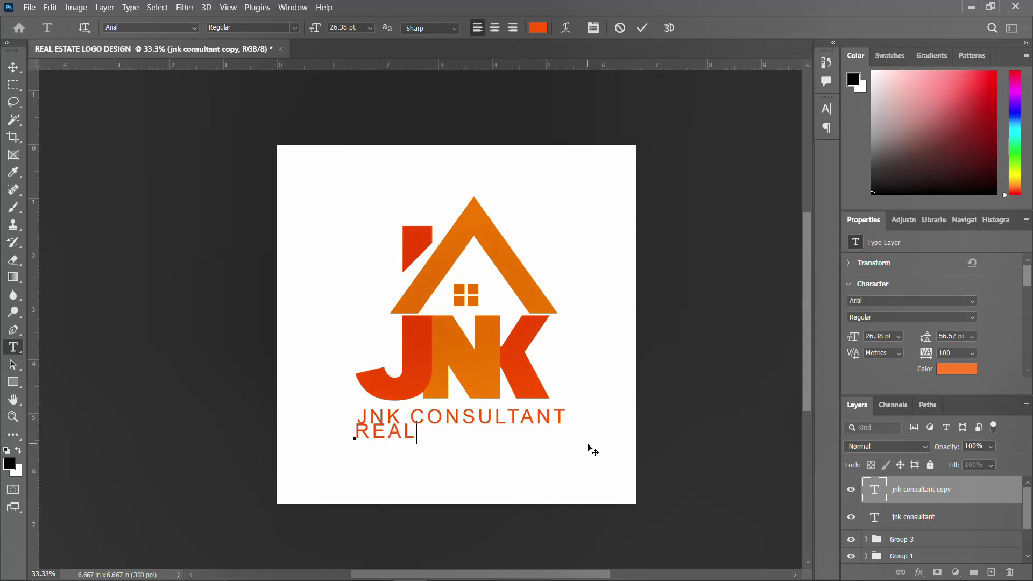
text( ESTATE Y)
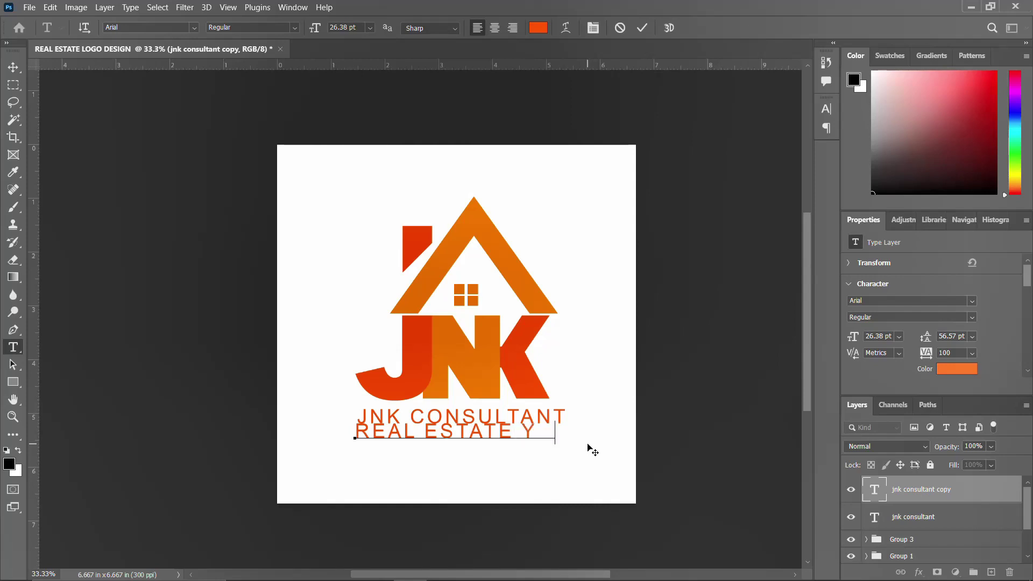
text(OU CAN)
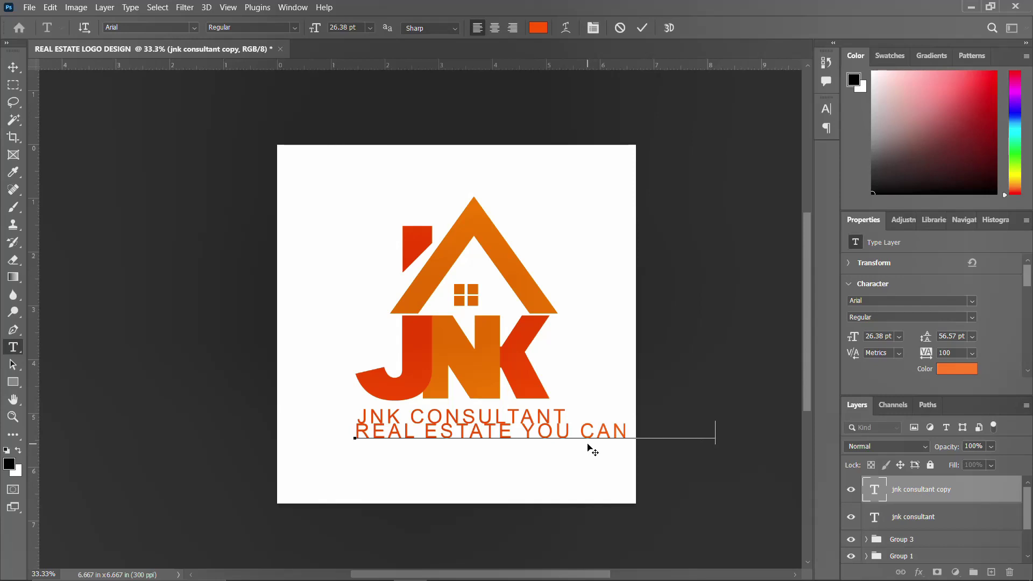
key(ctrl+Return)
key(v)
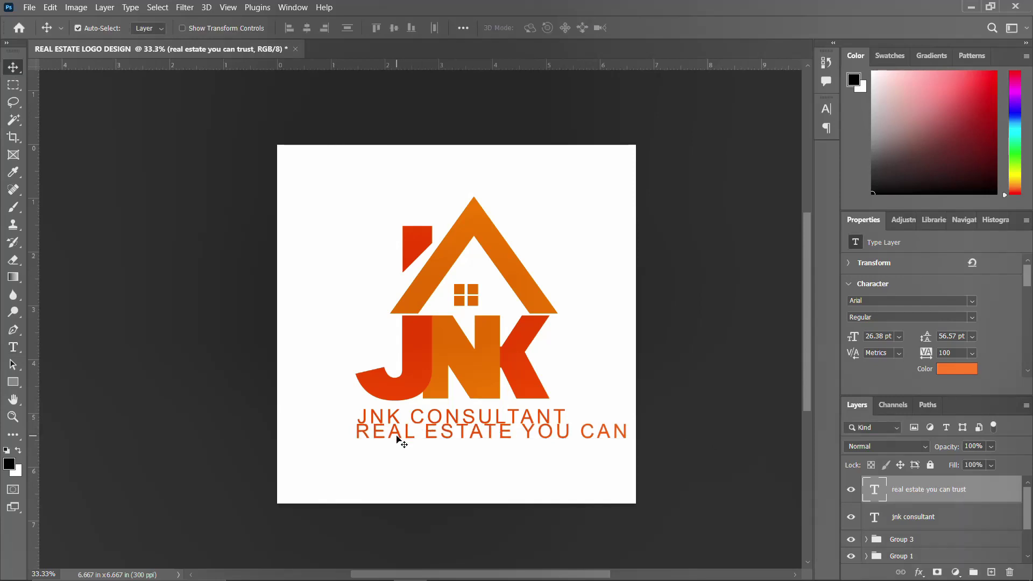
Prefix the tagline with a row of dots and bring up the Character panel
double_click(373, 436)
click(355, 430)
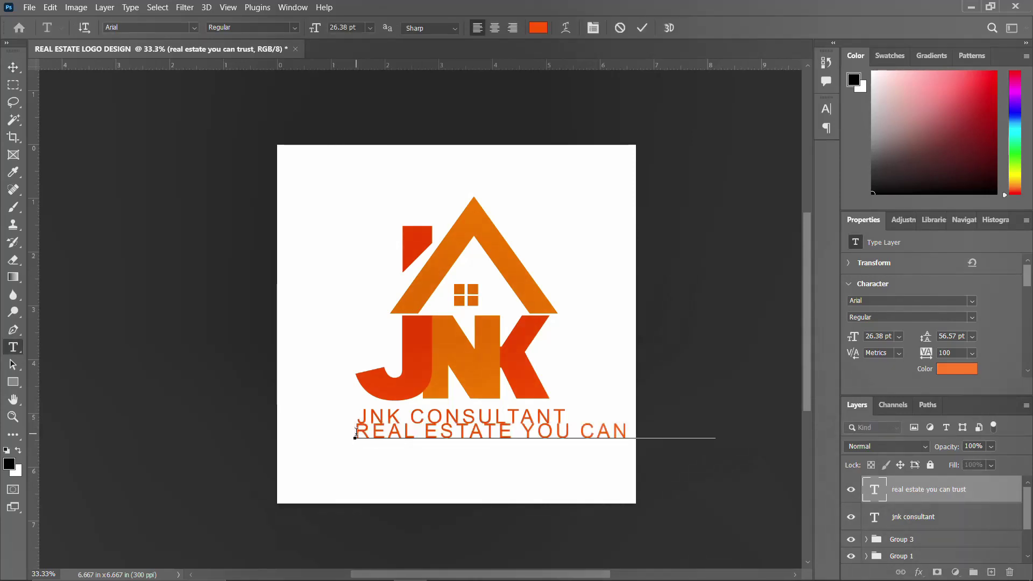
text(.........)
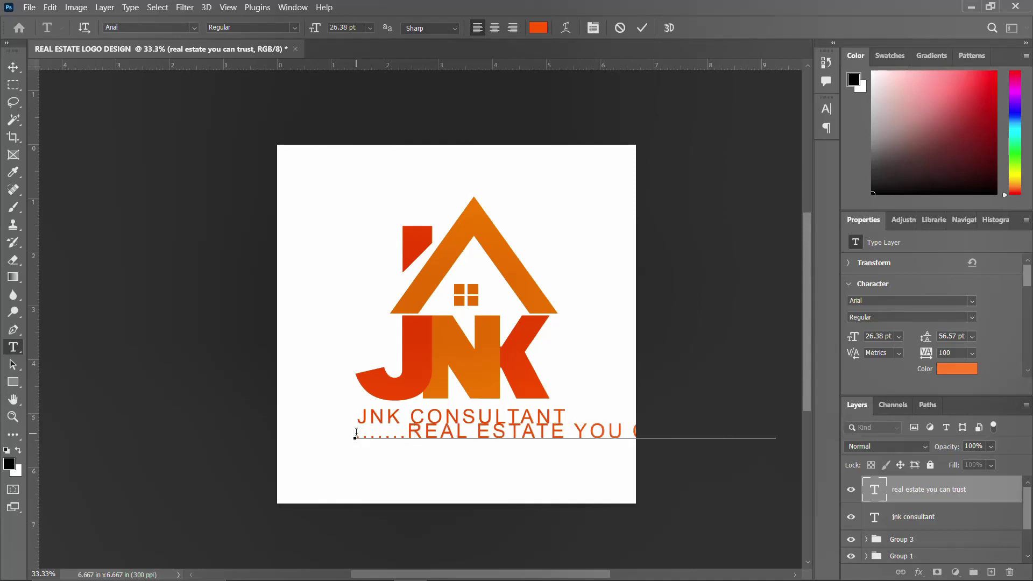
key(ctrl+Return)
key(v)
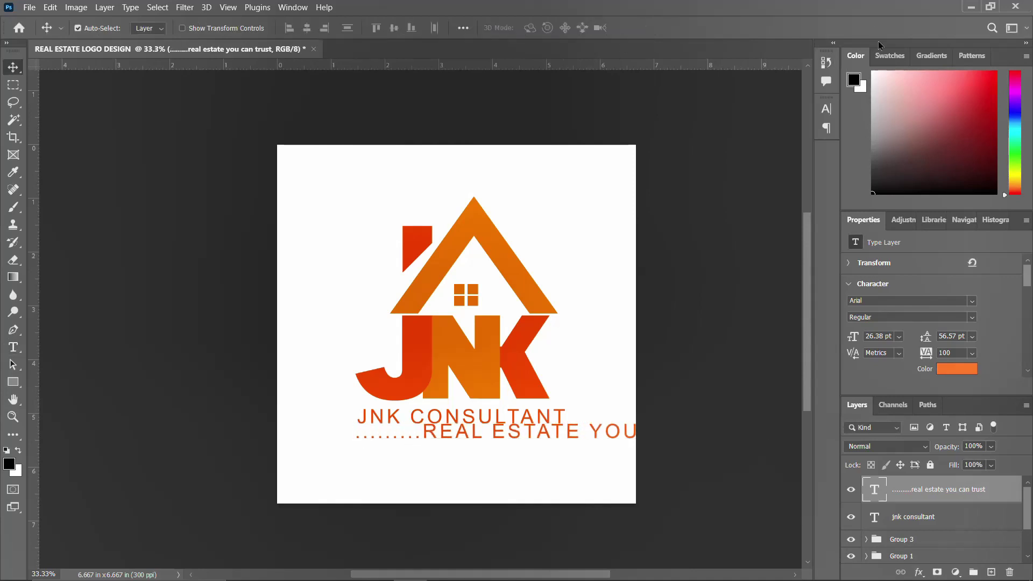
click(825, 109)
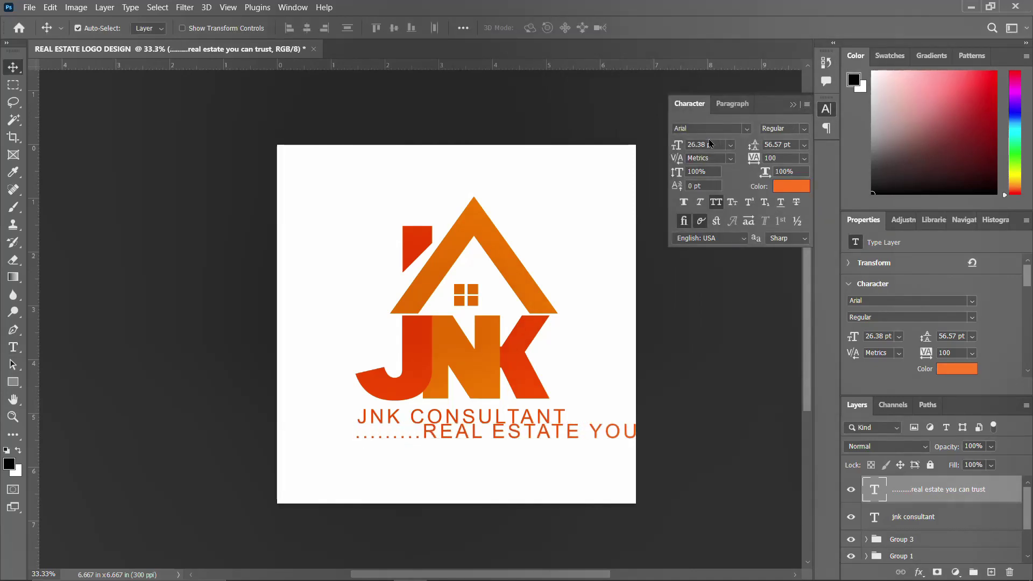
Set the tagline font to agright and move the line lower and left
click(746, 129)
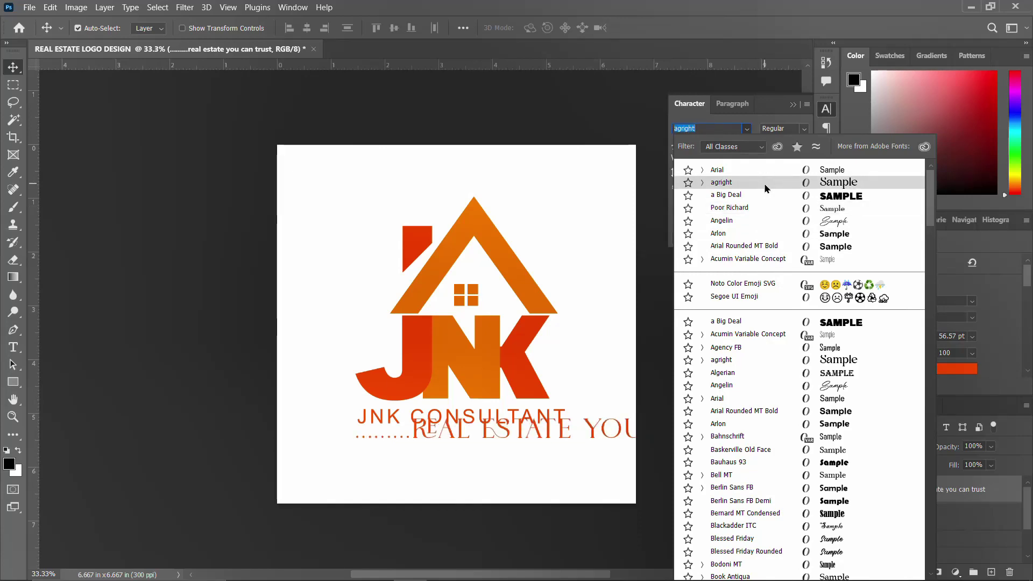
click(766, 188)
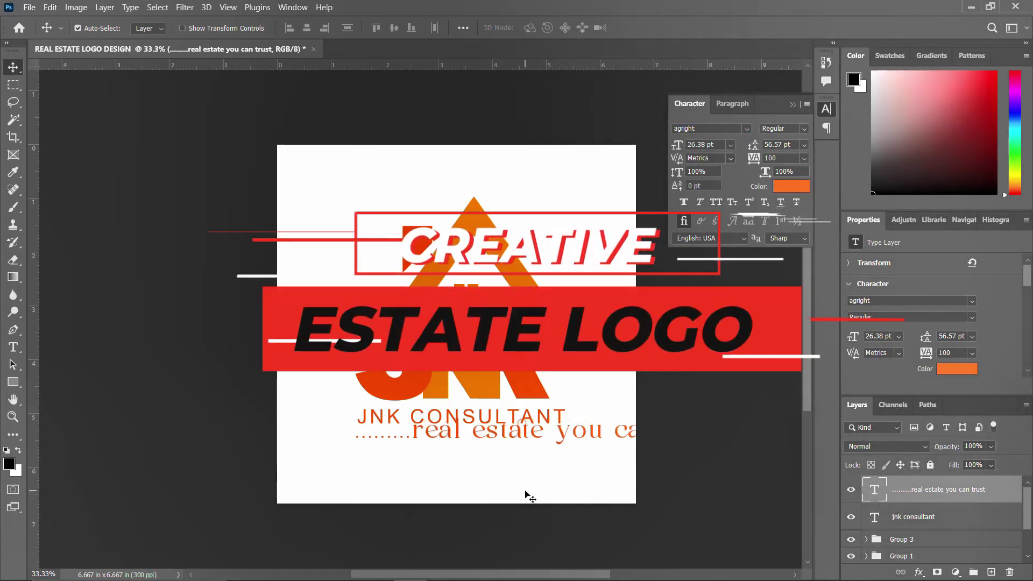
drag(534, 434, 478, 459)
Capitalise the R of 'Real' in the tagline
double_click(372, 455)
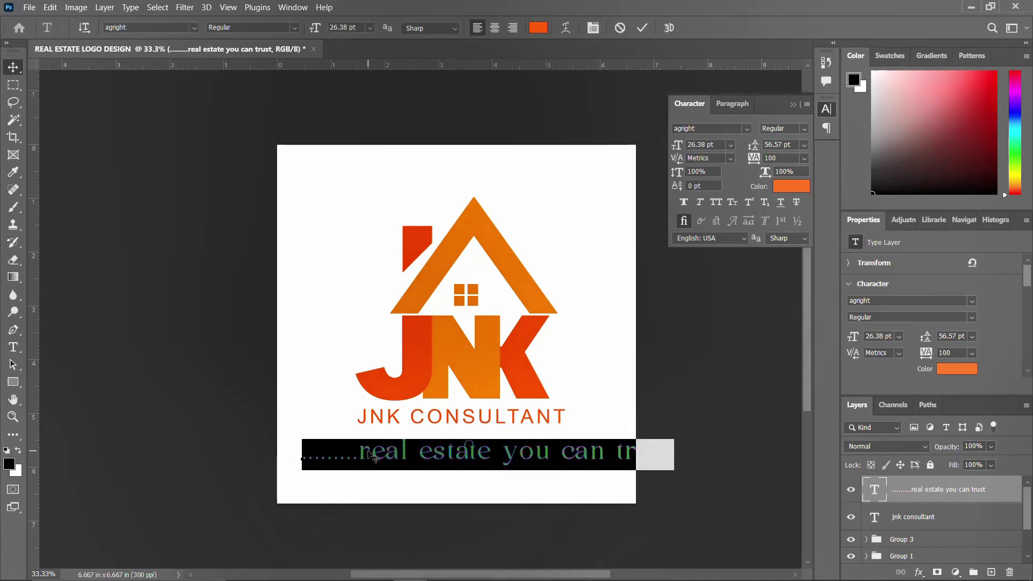
drag(372, 455, 362, 451)
click(714, 204)
click(434, 452)
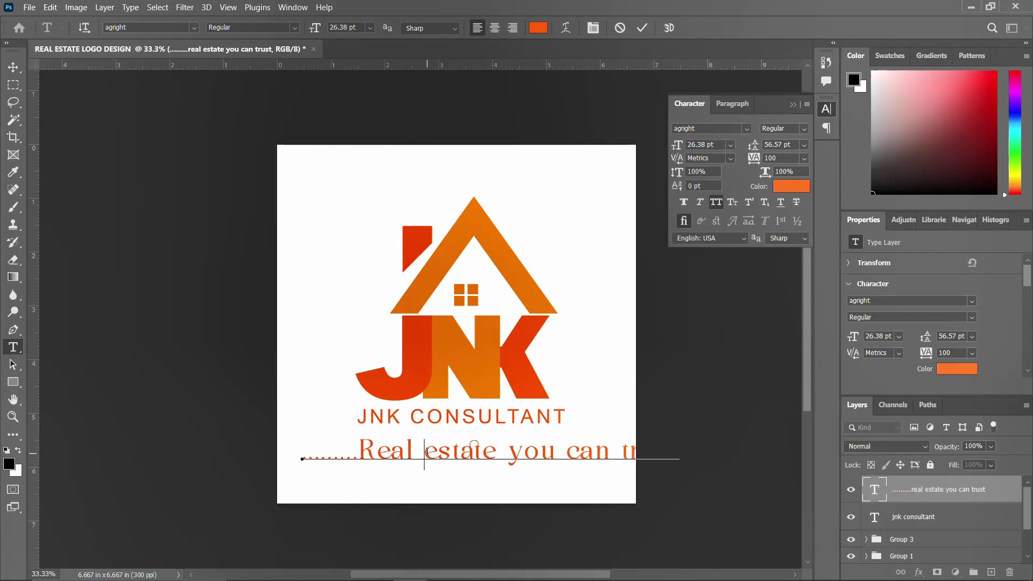
drag(440, 451, 433, 452)
key(Right)
click(422, 451)
key(shift+Right)
key(shift+Right)
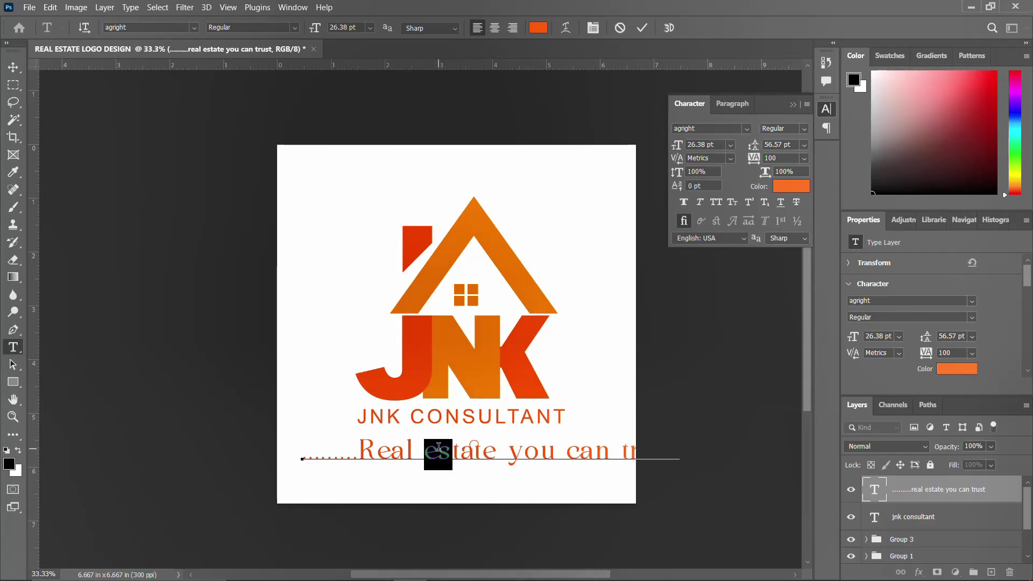
click(716, 203)
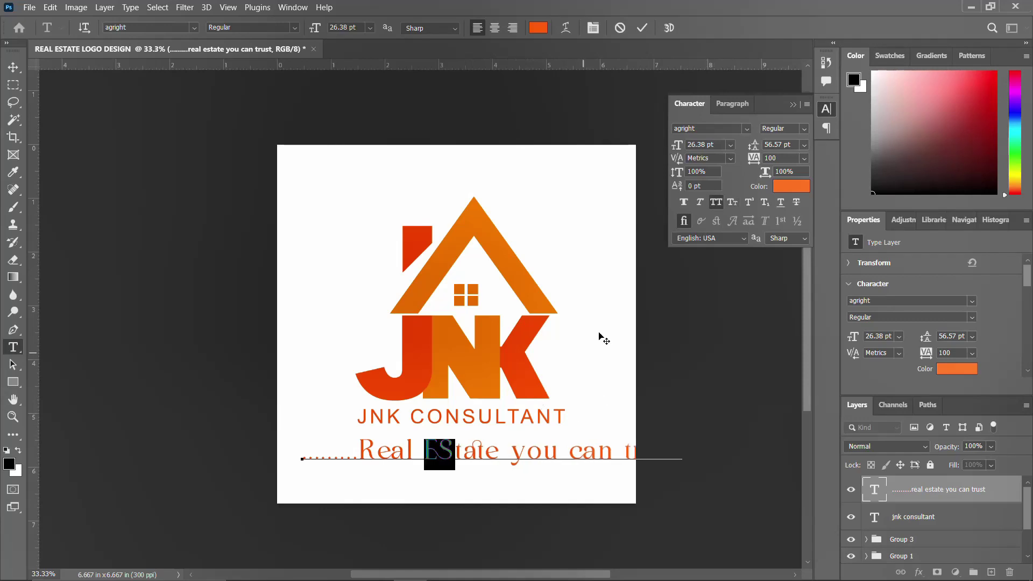
click(715, 204)
Retype the word 'estate' as 'Estate'
click(480, 449)
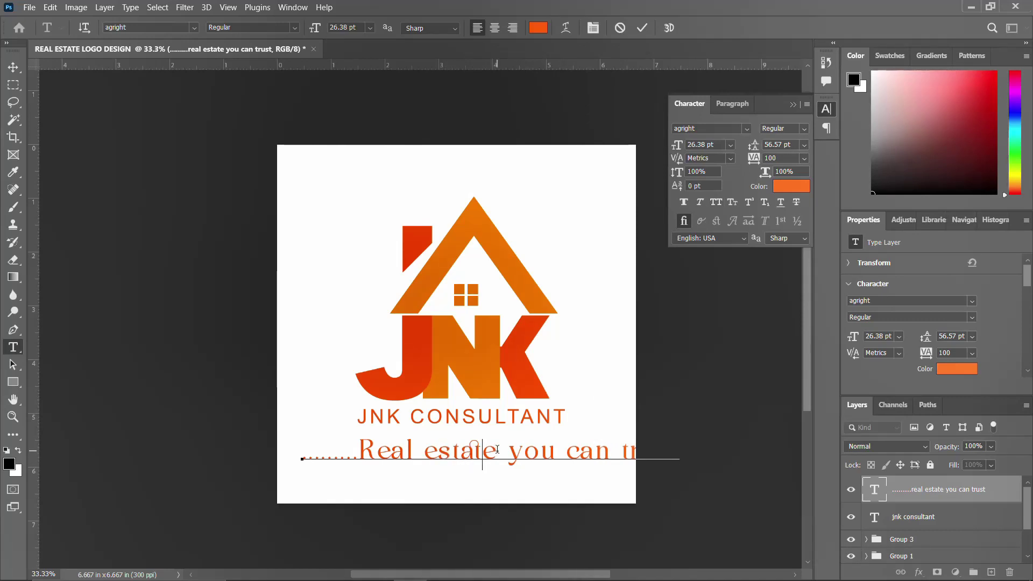
key(BackSpace)
key(BackSpace)
key(BackSpace)
key(BackSpace)
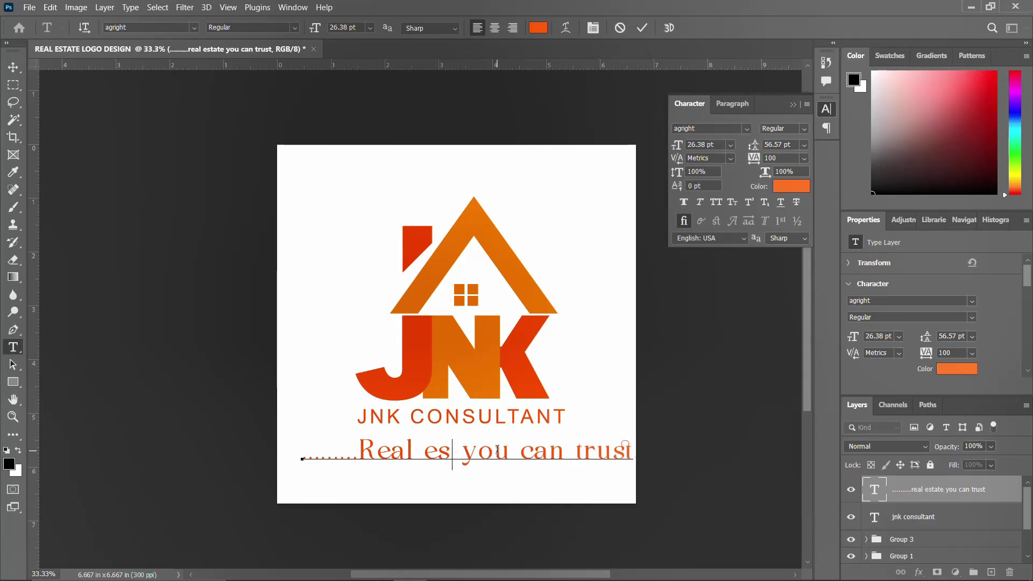
key(BackSpace)
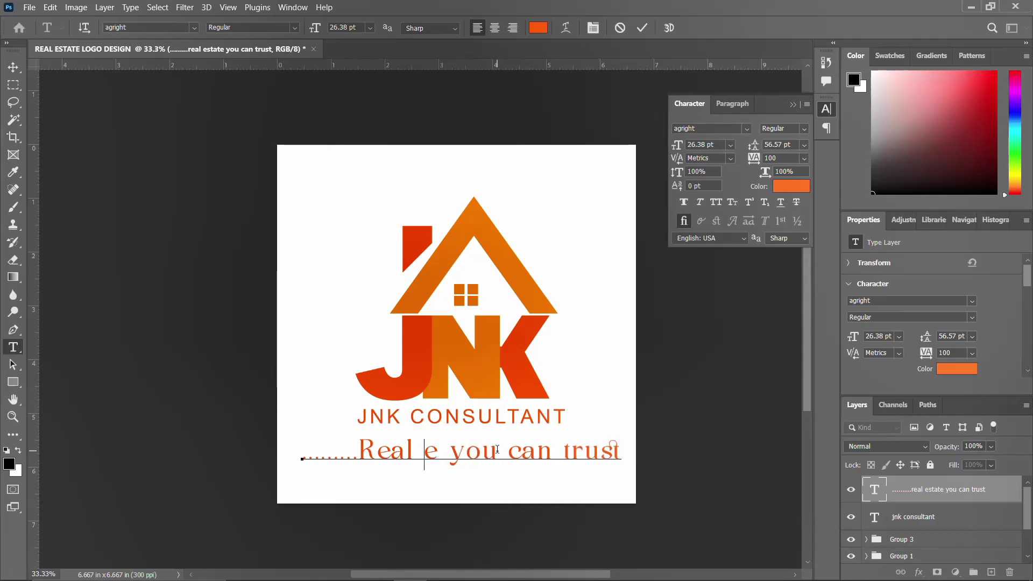
key(Delete)
text(E)
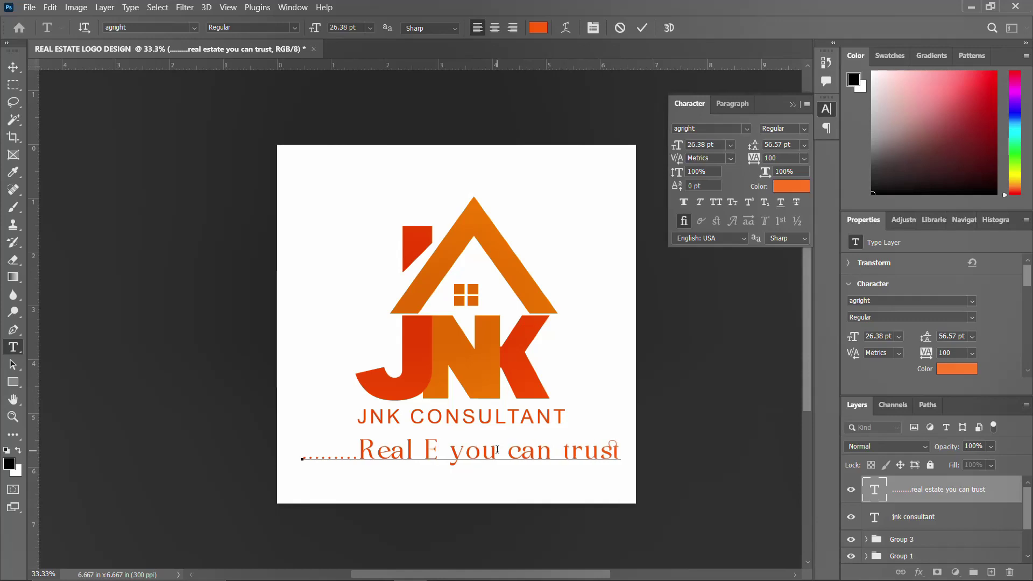
text(a)
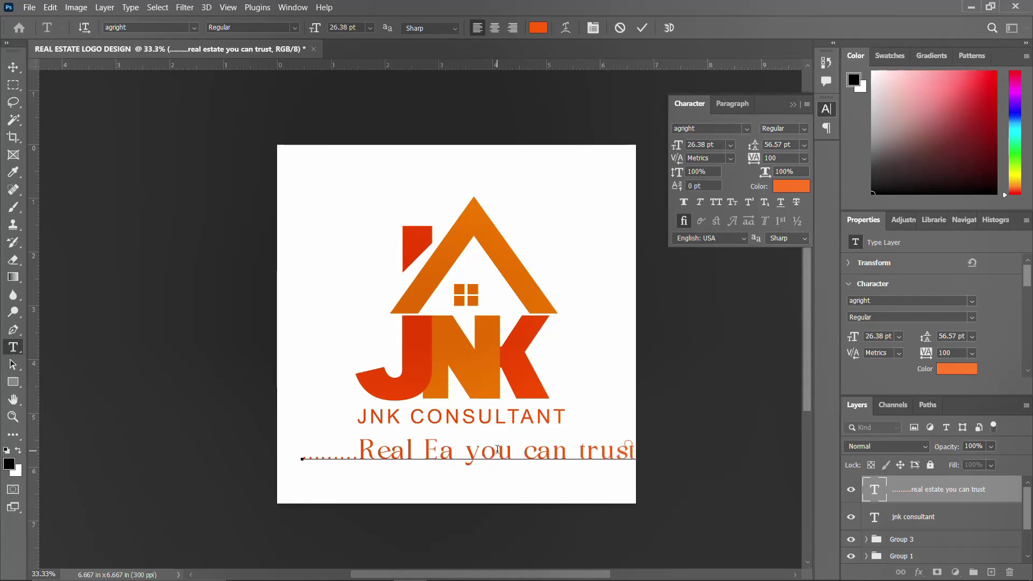
text(s)
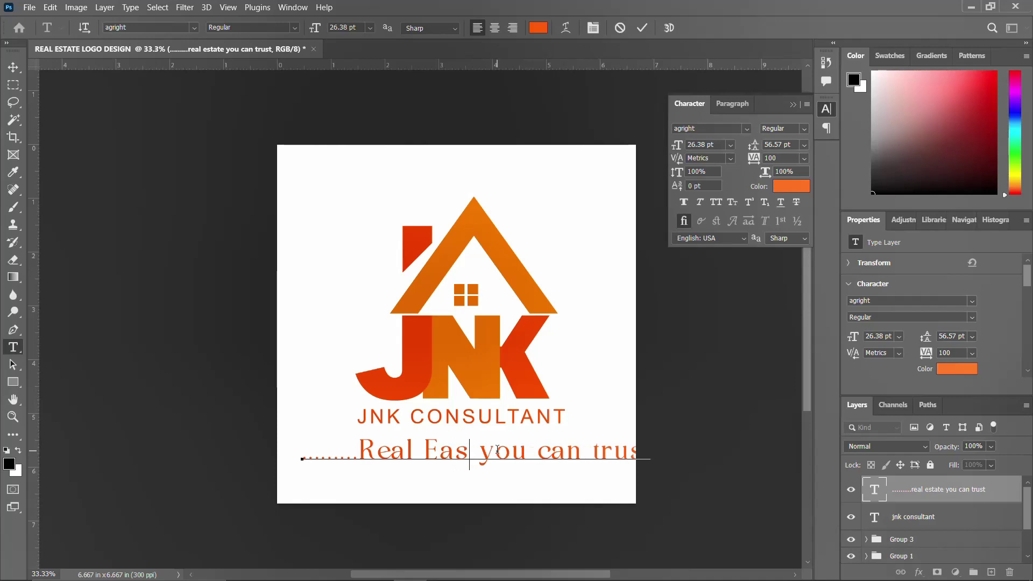
text(t)
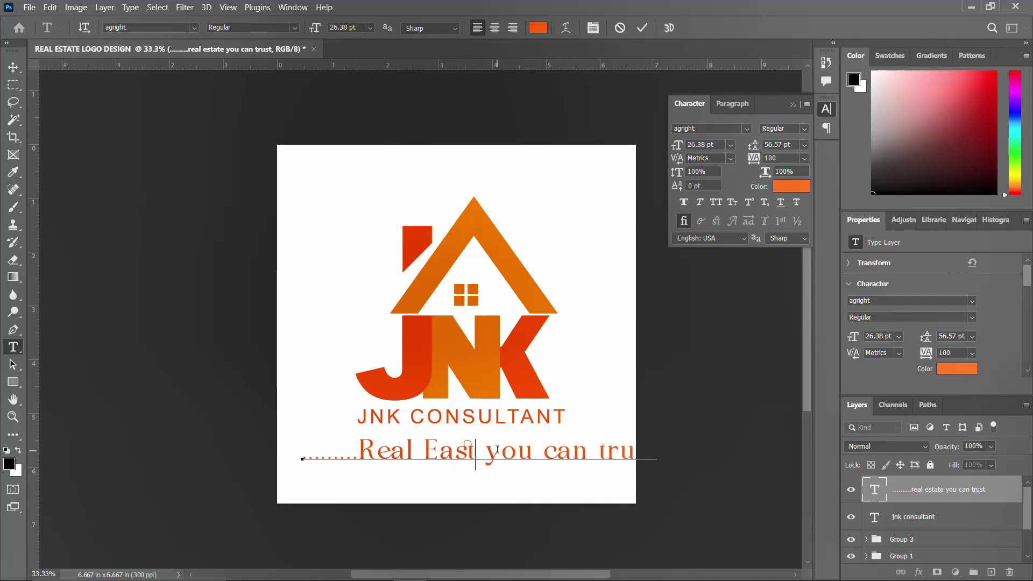
key(BackSpace)
key(BackSpace)
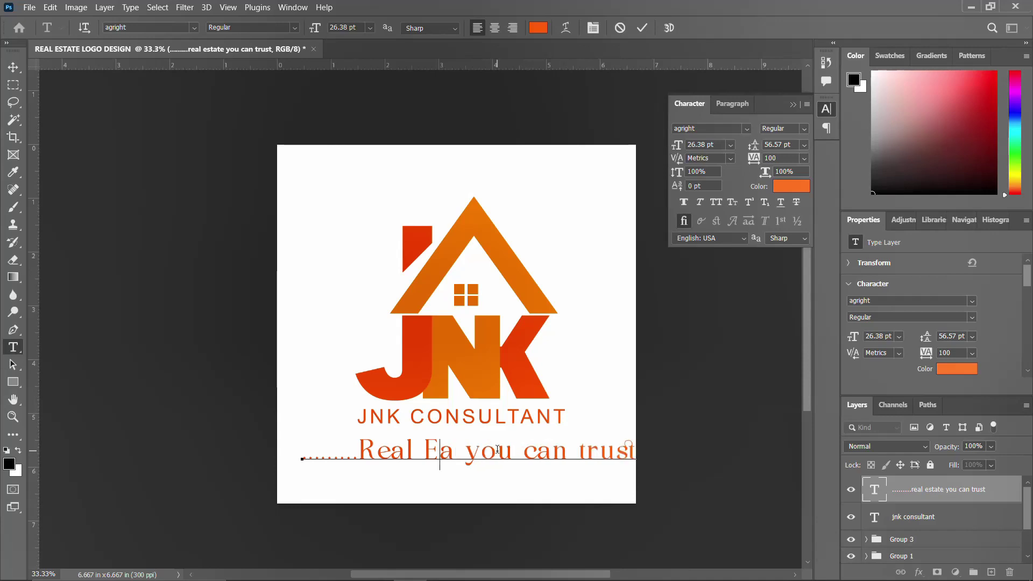
key(BackSpace)
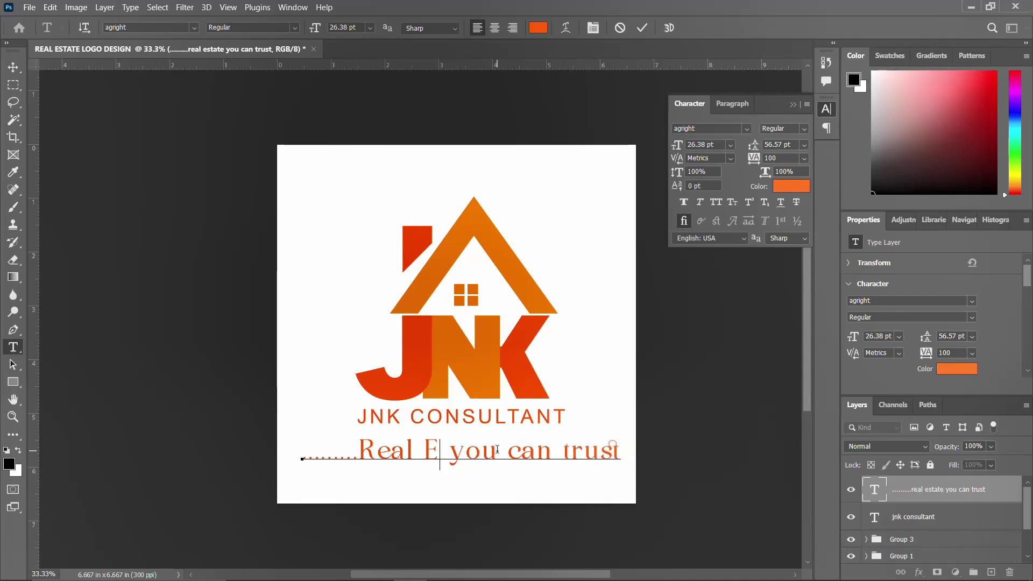
text(state)
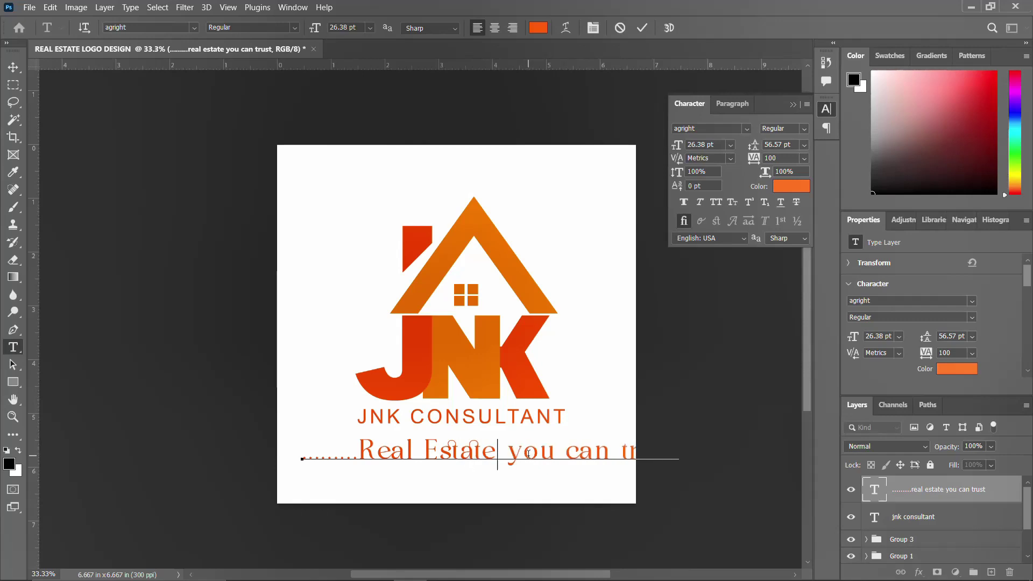
Capitalise 'You' and retype 'can' as 'Can'
drag(517, 453, 515, 454)
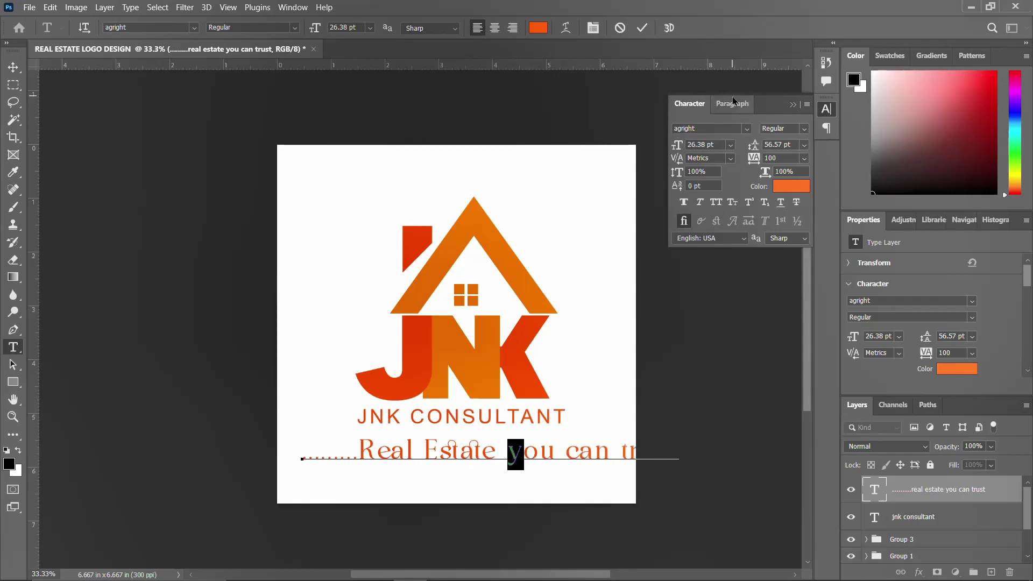
click(715, 201)
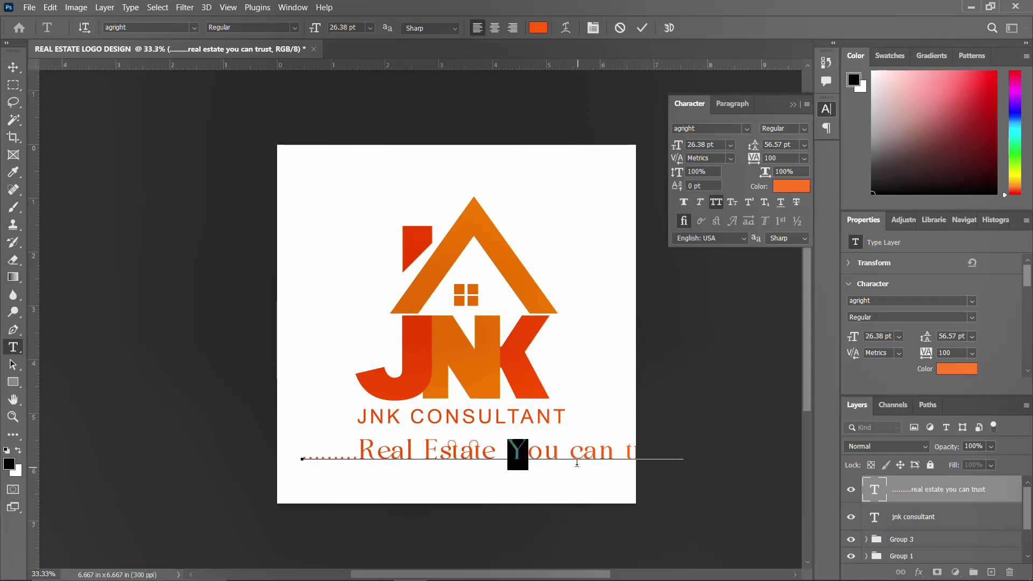
click(581, 451)
drag(586, 453, 582, 454)
click(621, 449)
key(BackSpace)
key(BackSpace)
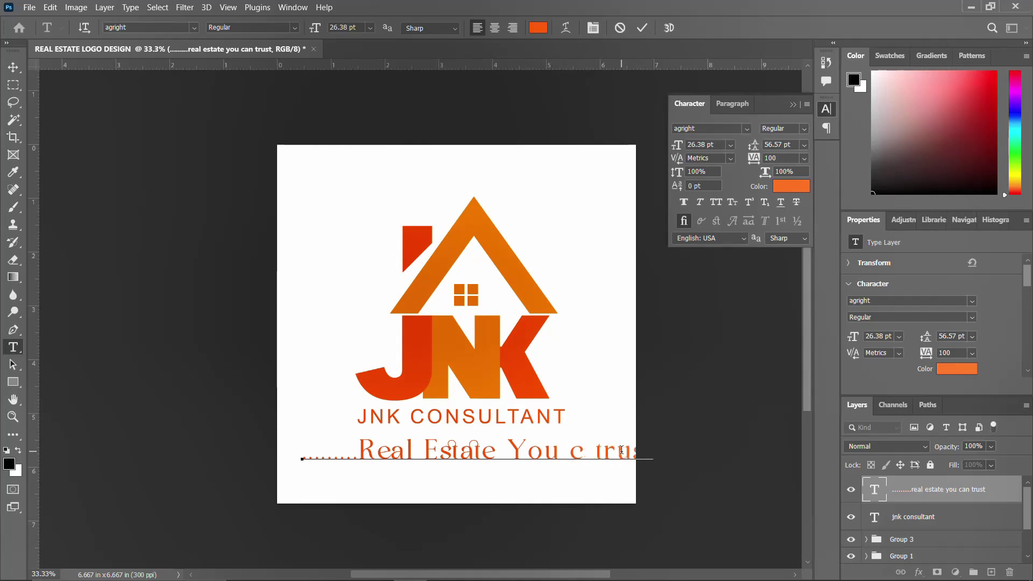
key(BackSpace)
text(Can)
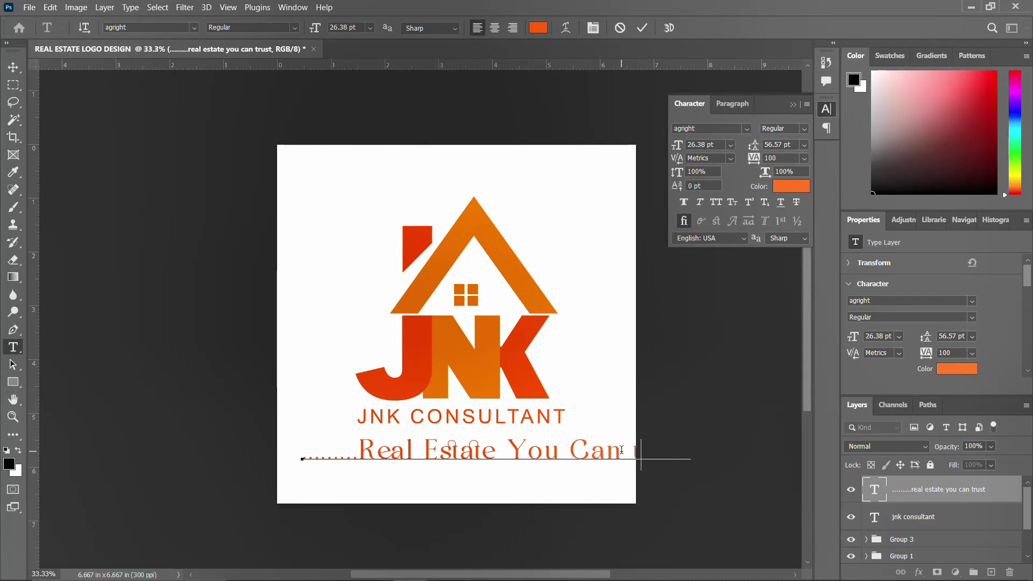
Commit the text edits and set the tagline size to 10 pt
key(ctrl+Return)
key(v)
double_click(693, 143)
text(10)
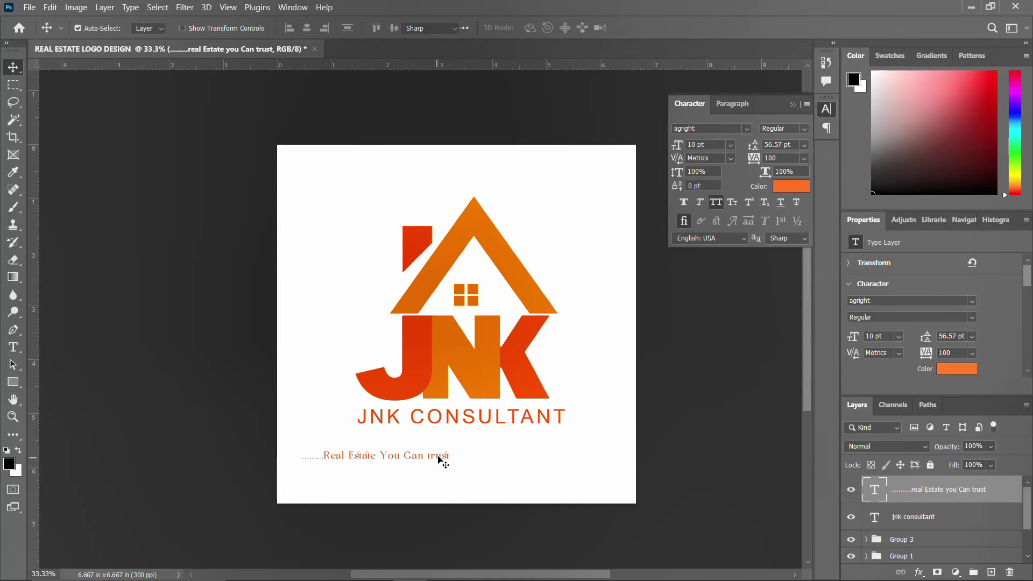
Change 'trust' to 'Trust' and move the tagline directly beneath JNK CONSULTANT
double_click(433, 456)
drag(428, 457, 467, 453)
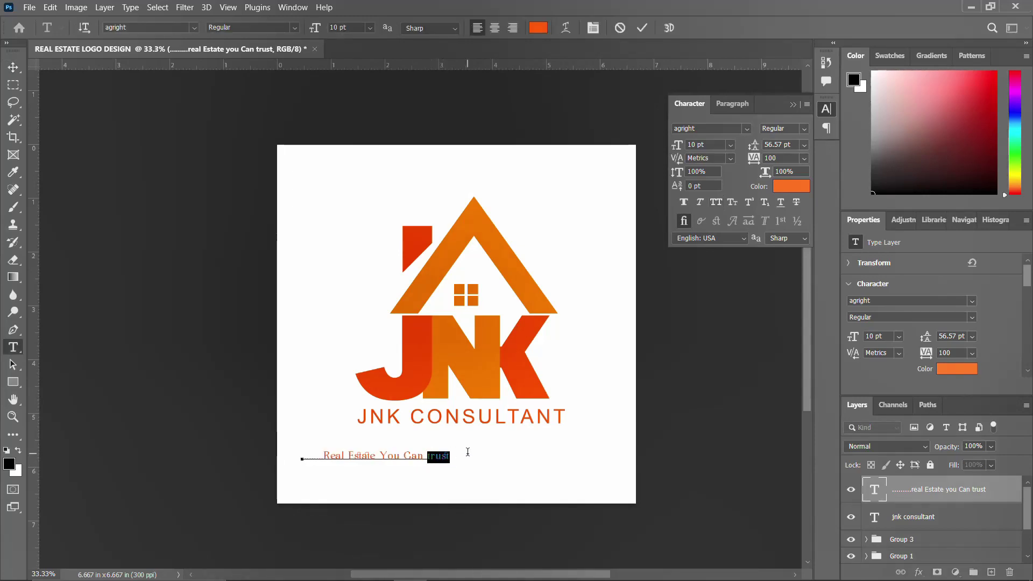
key(Right)
text(T)
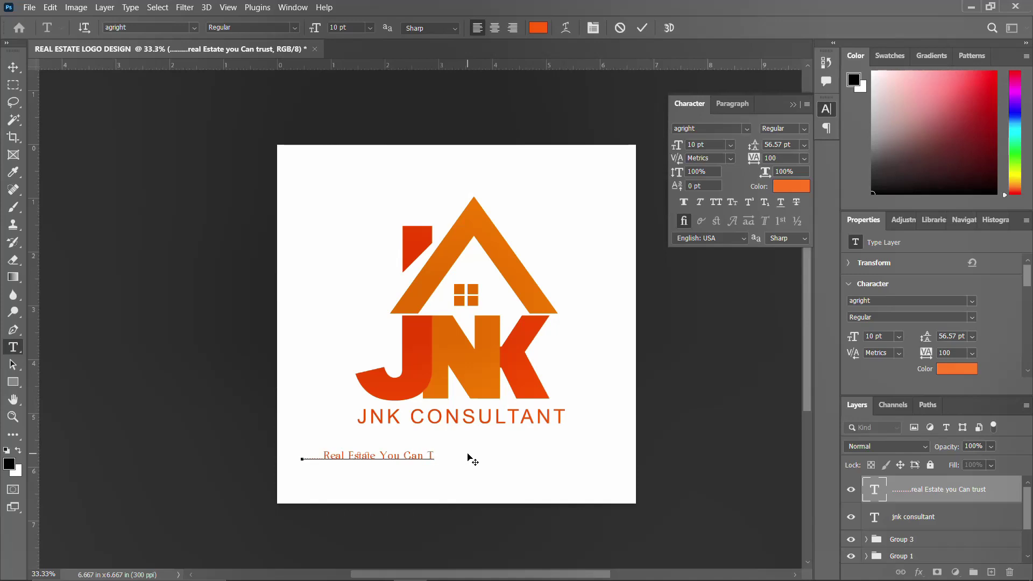
key(ctrl+Return)
key(v)
drag(419, 457, 510, 429)
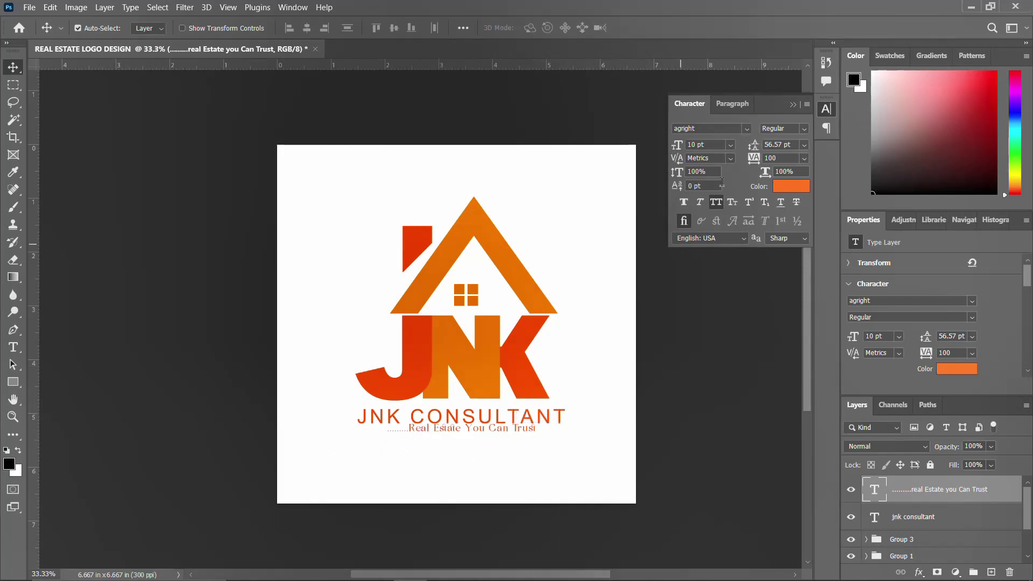
click(492, 415)
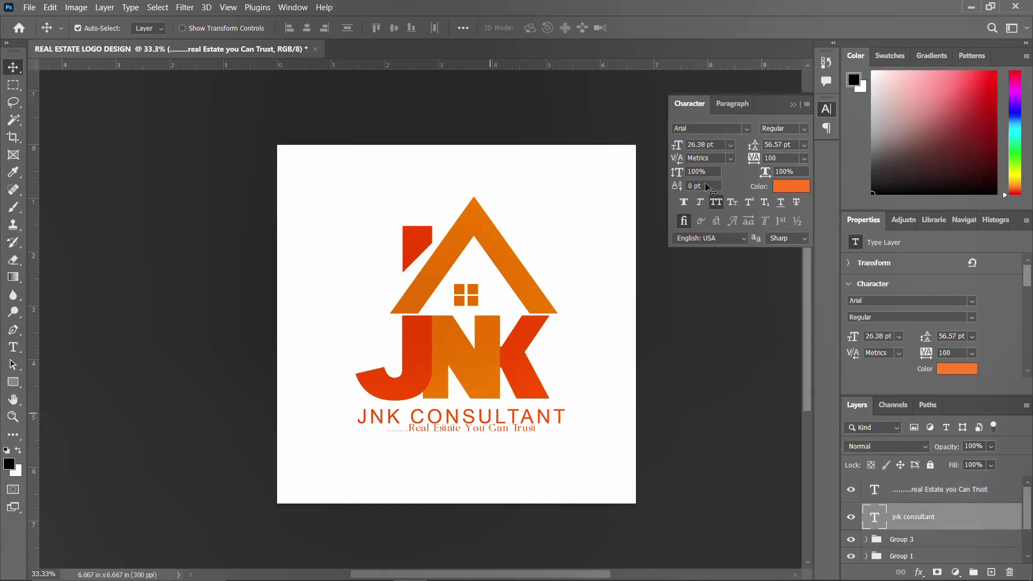
Set JNK CONSULTANT tracking to 0 and enlarge it about 117% to 31.25 pt
click(752, 161)
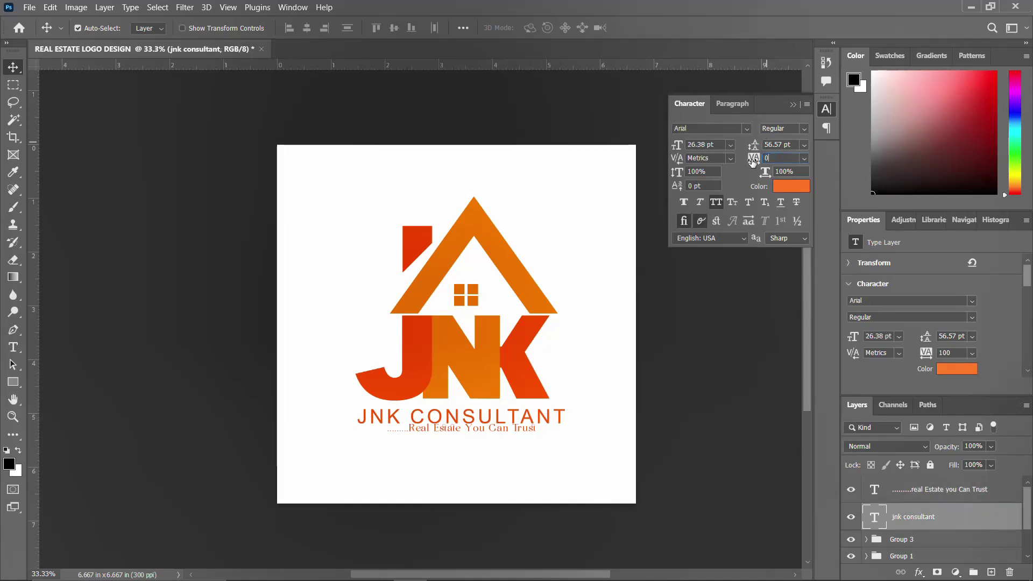
key(Return)
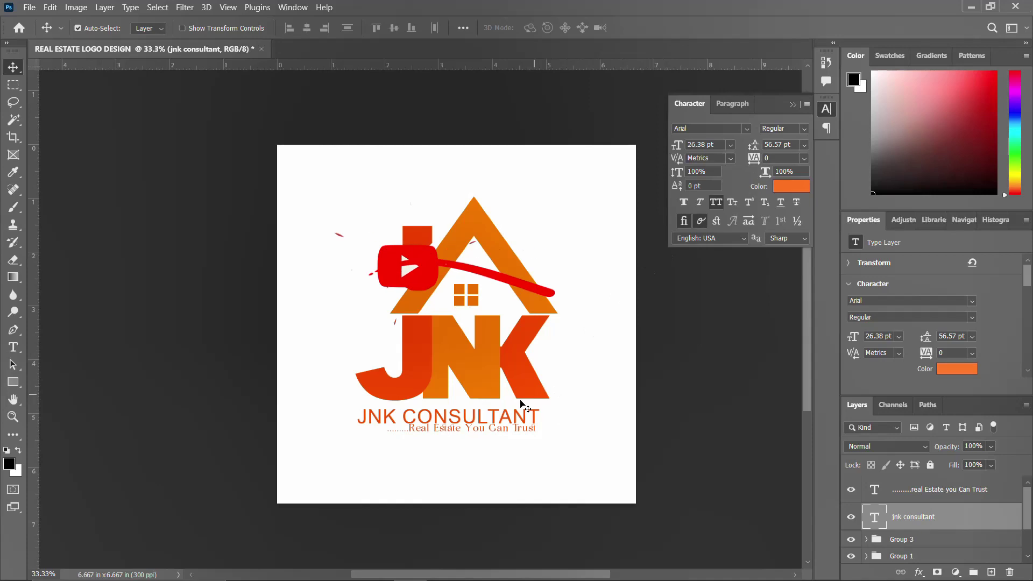
key(ctrl+t)
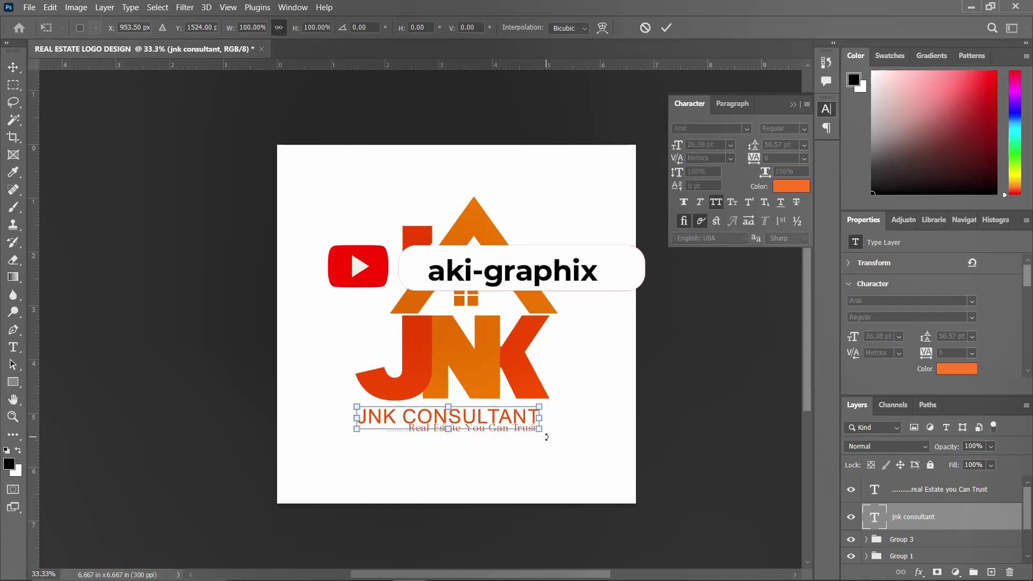
drag(539, 429, 555, 434)
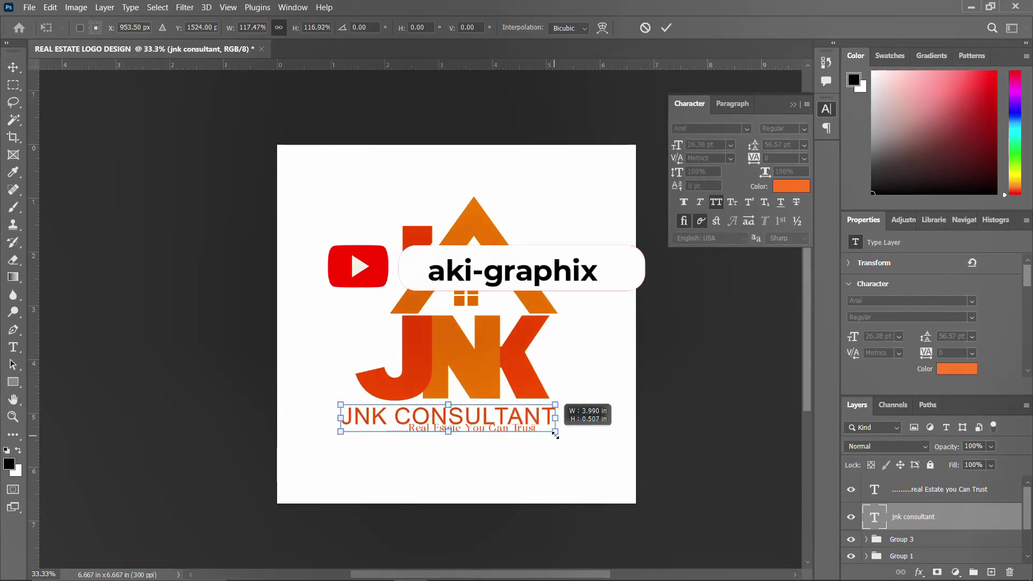
key(Return)
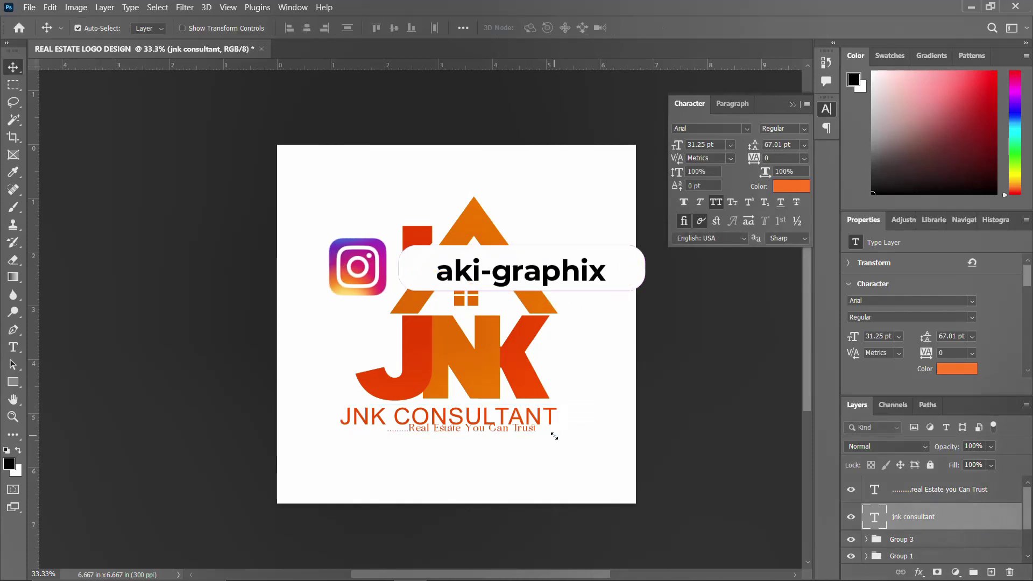
Align JNK CONSULTANT to the horizontal centre of the canvas
key(ctrl+a)
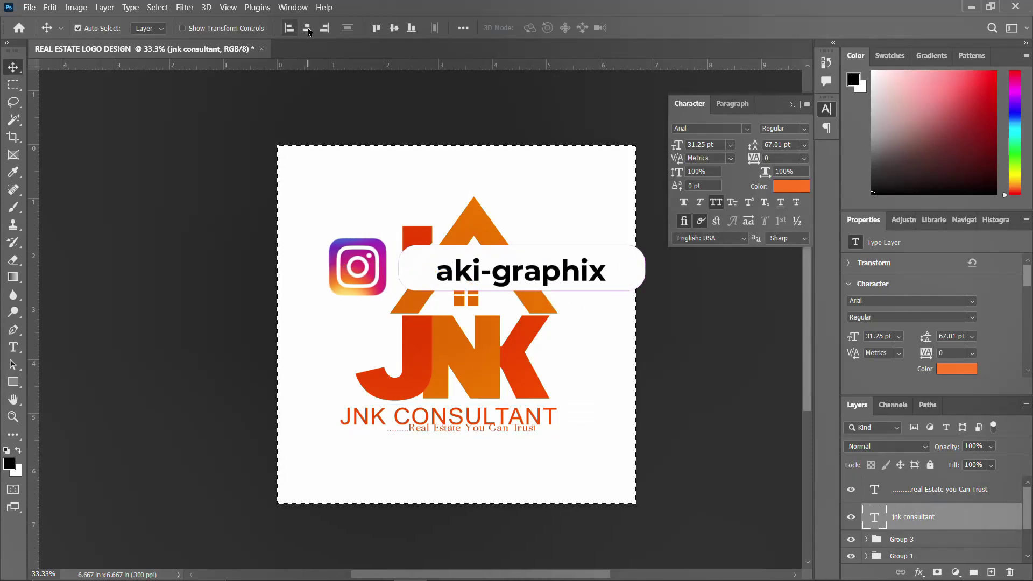
click(307, 28)
key(ctrl+d)
Set the tagline to 15 pt and move it just under the heading
ctrl+click(495, 430)
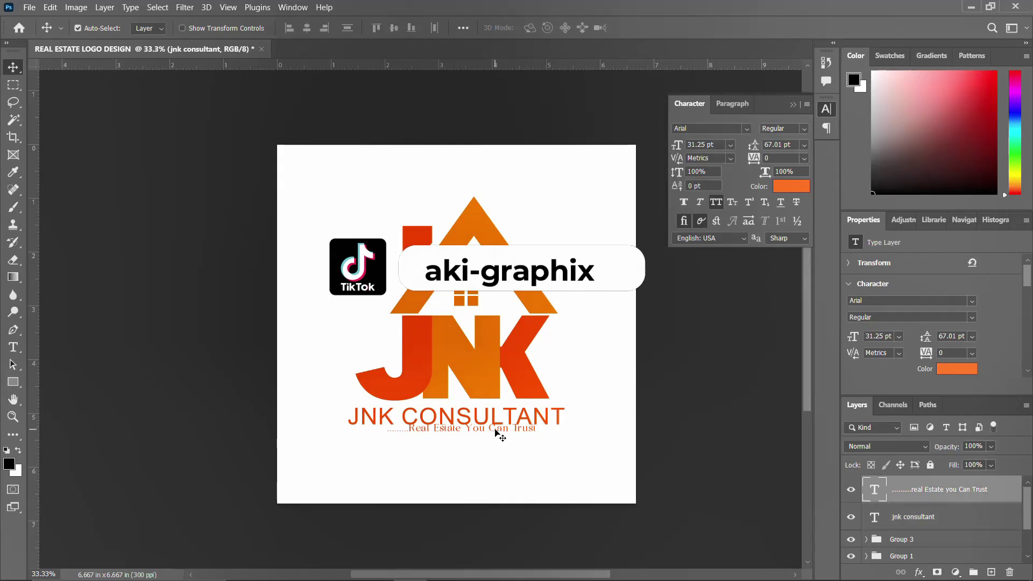
text(15)
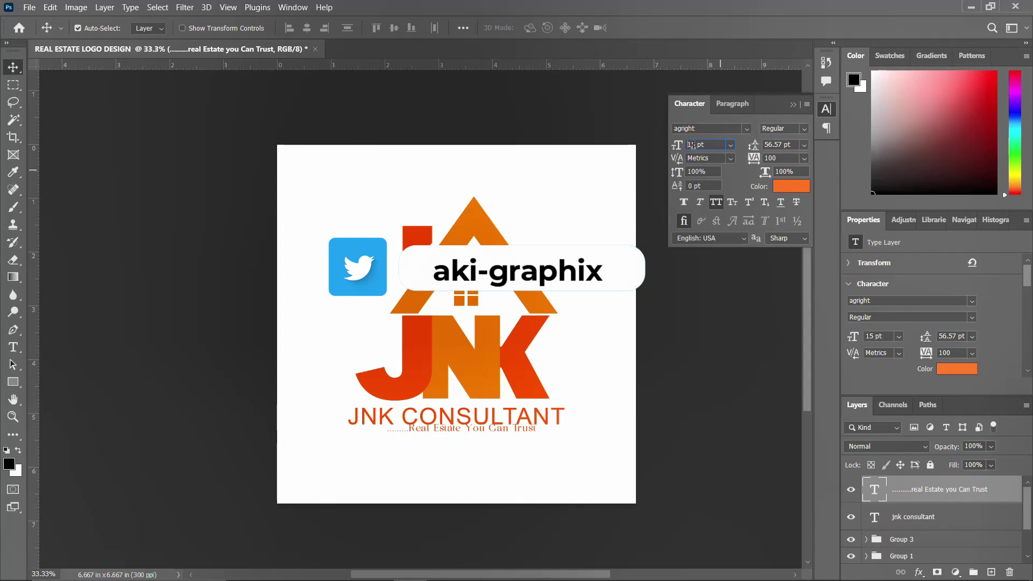
key(Return)
drag(554, 429, 510, 437)
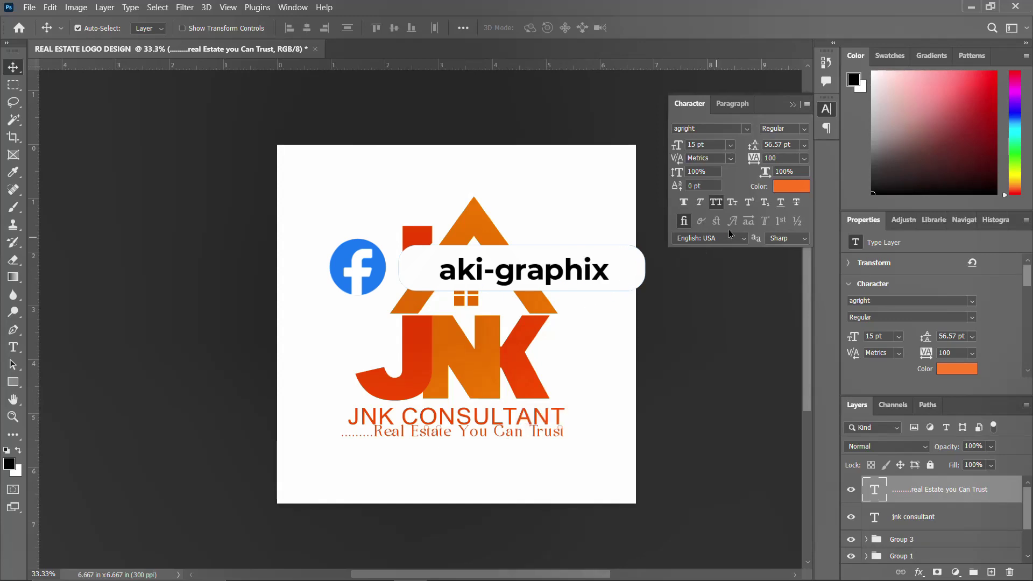
Colour the tagline #ff8400 and set its tracking to 0
click(786, 187)
text(ff8400)
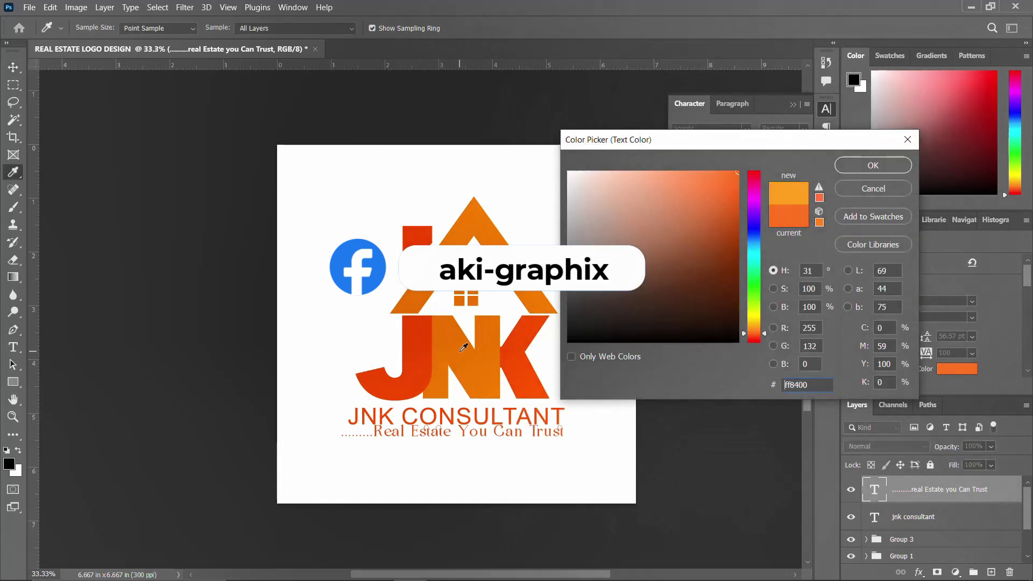
click(873, 165)
click(756, 159)
text(0)
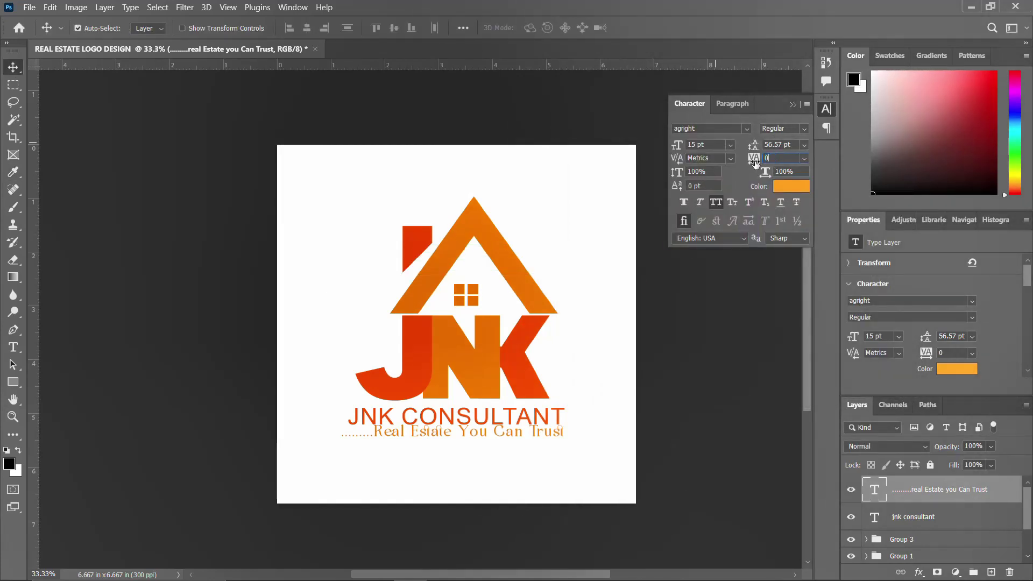
key(Return)
click(826, 109)
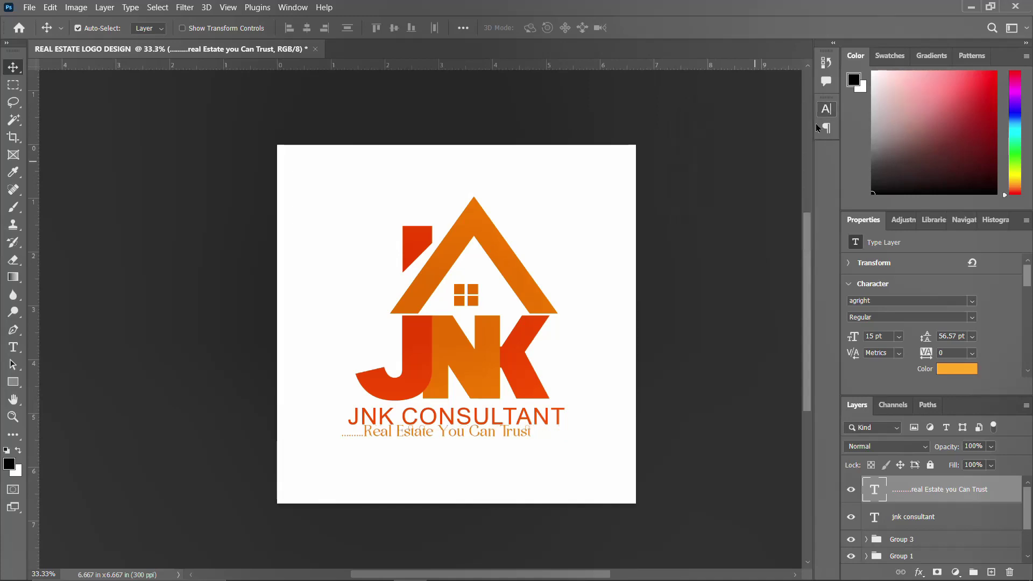
Centre the tagline horizontally on the canvas and nudge it down slightly
key(ctrl+a)
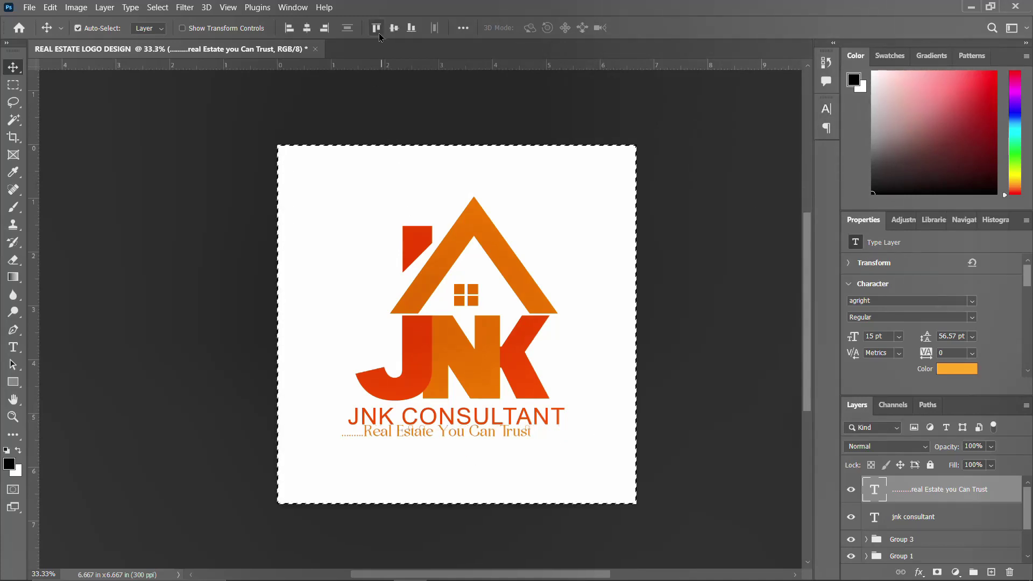
click(314, 31)
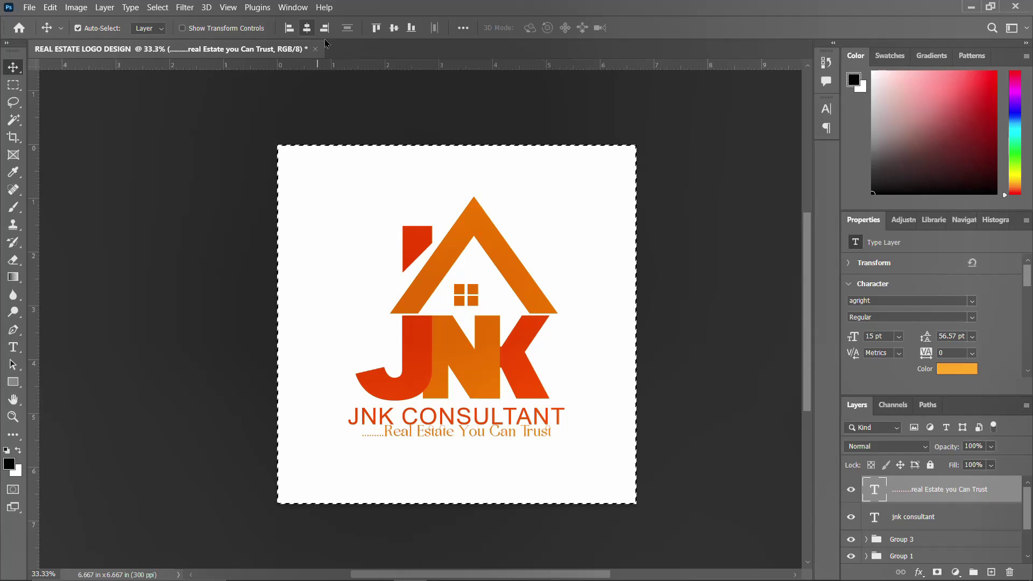
key(ctrl+d)
key(Down)
key(Down)
key(Down)
key(Down)
key(Down)
key(Down)
key(Down)
key(Down)
key(Down)
key(Down)
key(Down)
key(Down)
key(Down)
key(Down)
key(Down)
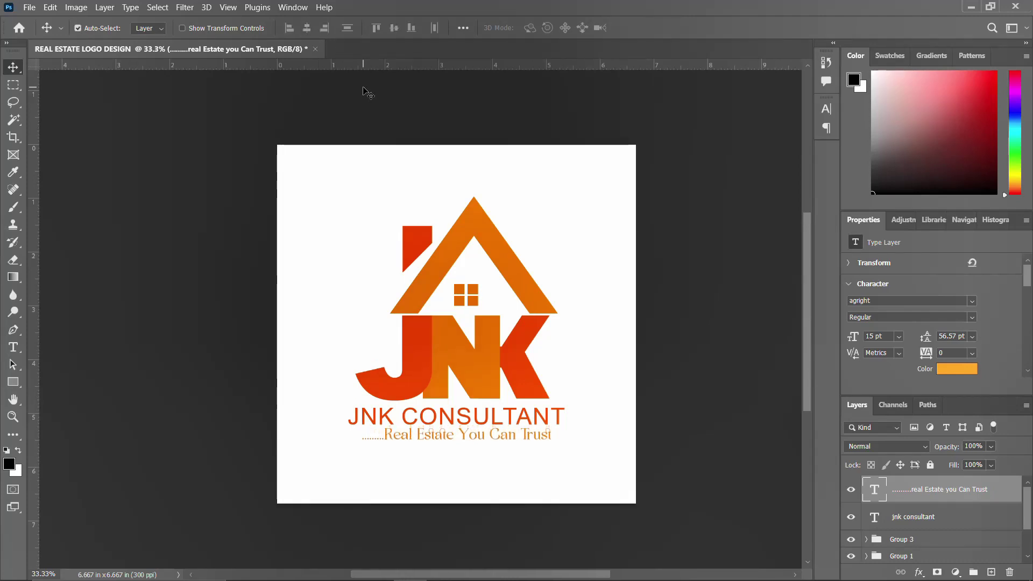
Drag pngwing.com (7) and (8) from Downloads into the logo document
mouse_move(412, 578)
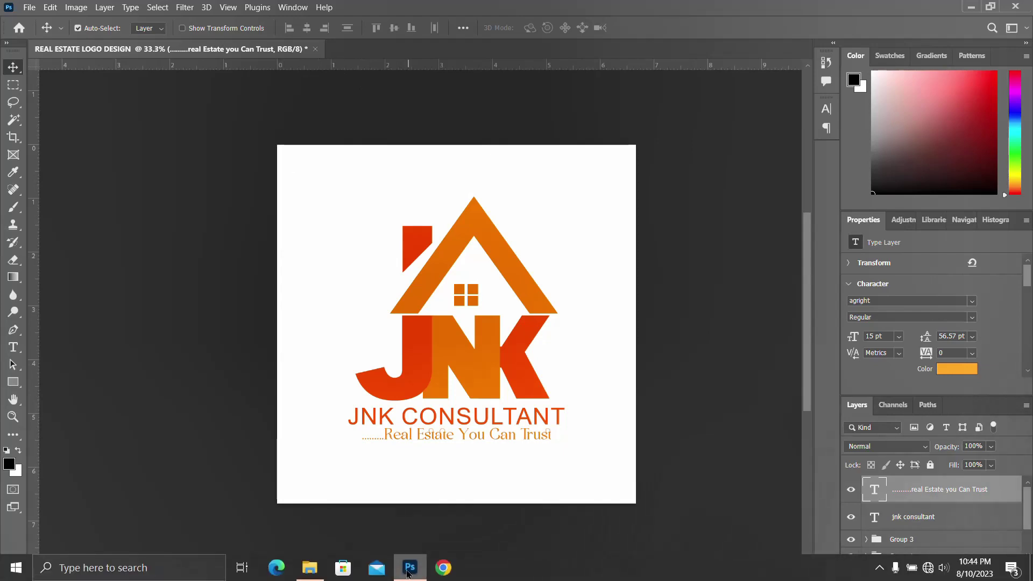
click(310, 571)
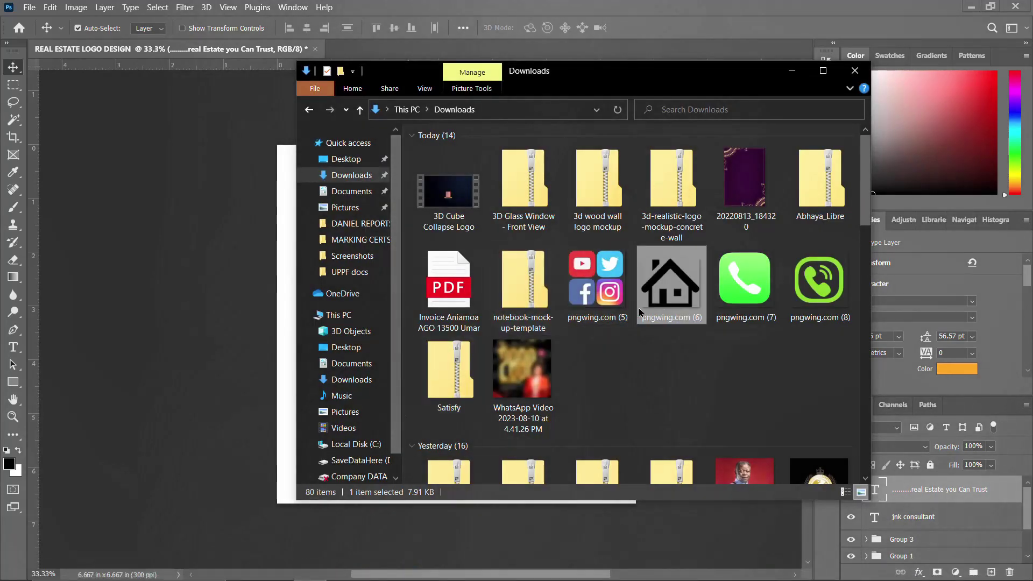
click(617, 308)
click(745, 290)
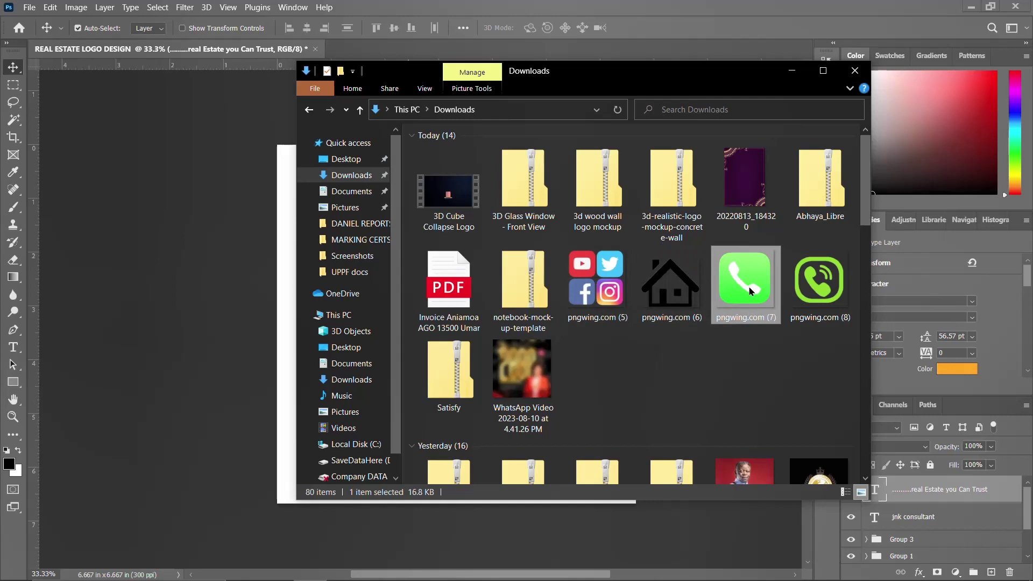
click(828, 292)
drag(828, 292, 247, 293)
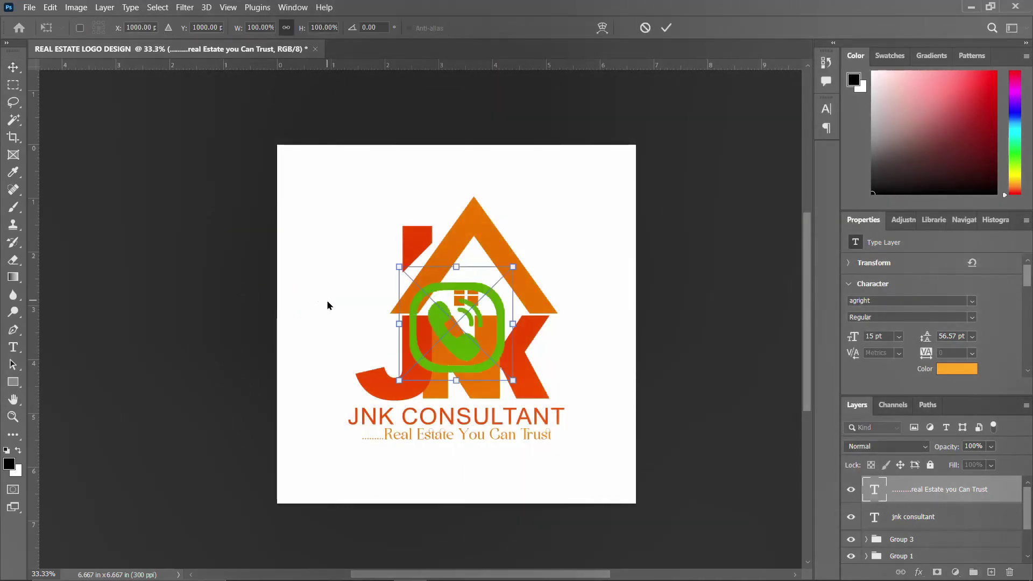
Place both phone icons and scale them down together below the tagline
key(Return)
key(Return)
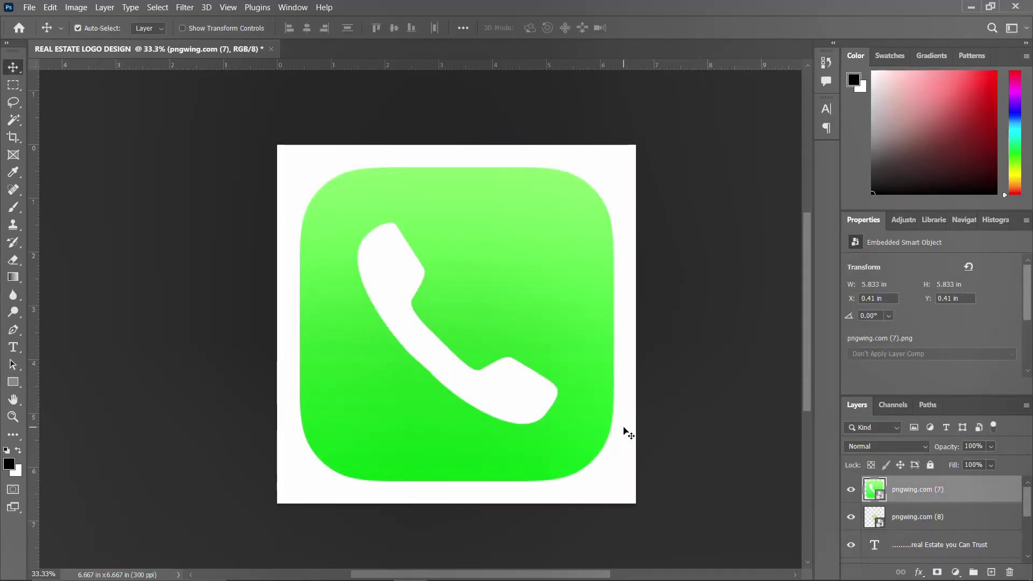
shift+click(908, 522)
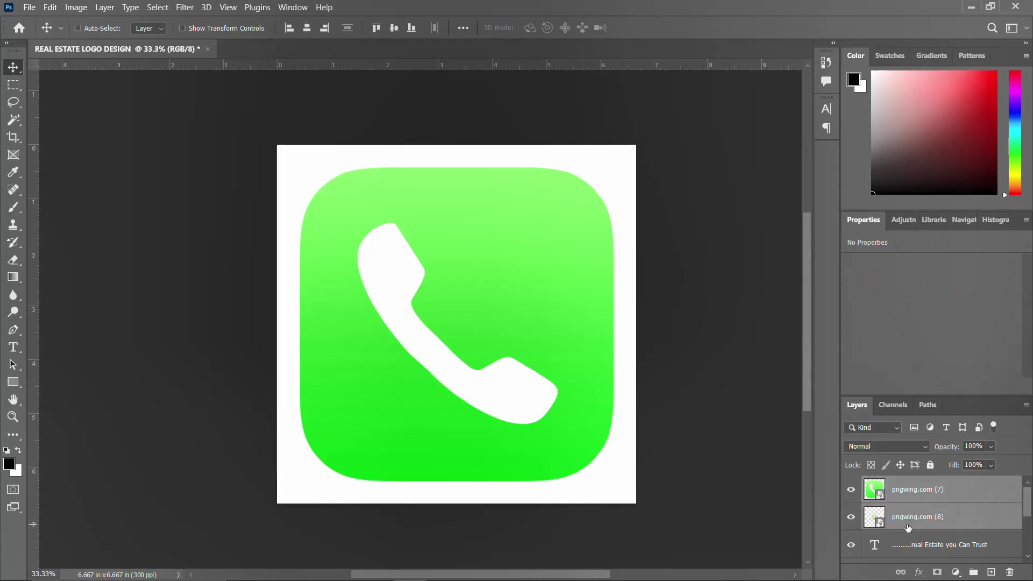
key(ctrl+t)
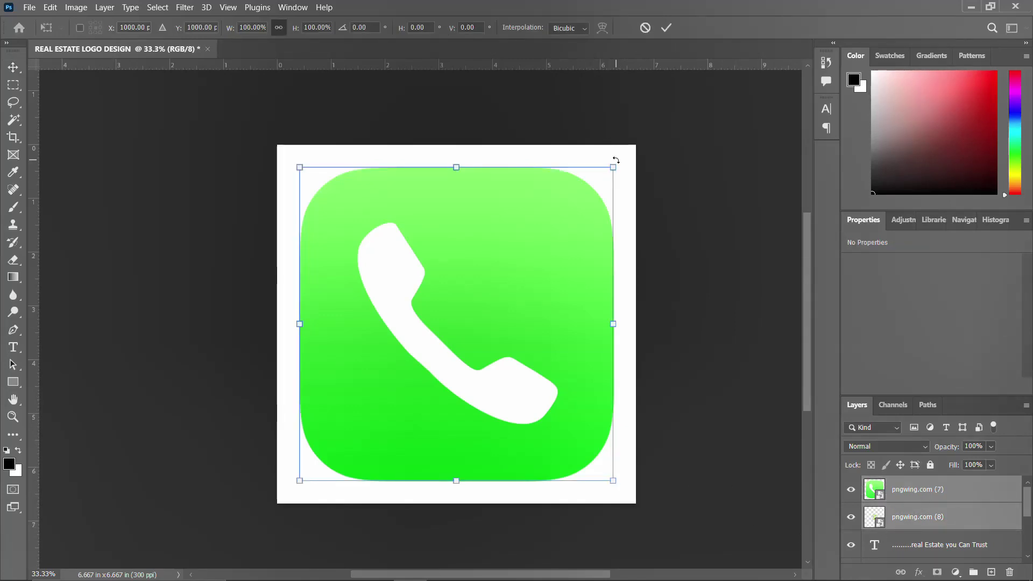
drag(613, 163, 358, 455)
key(Return)
Shift pngwing.com (7) right and enlarge pngwing.com (8) to match it
click(900, 491)
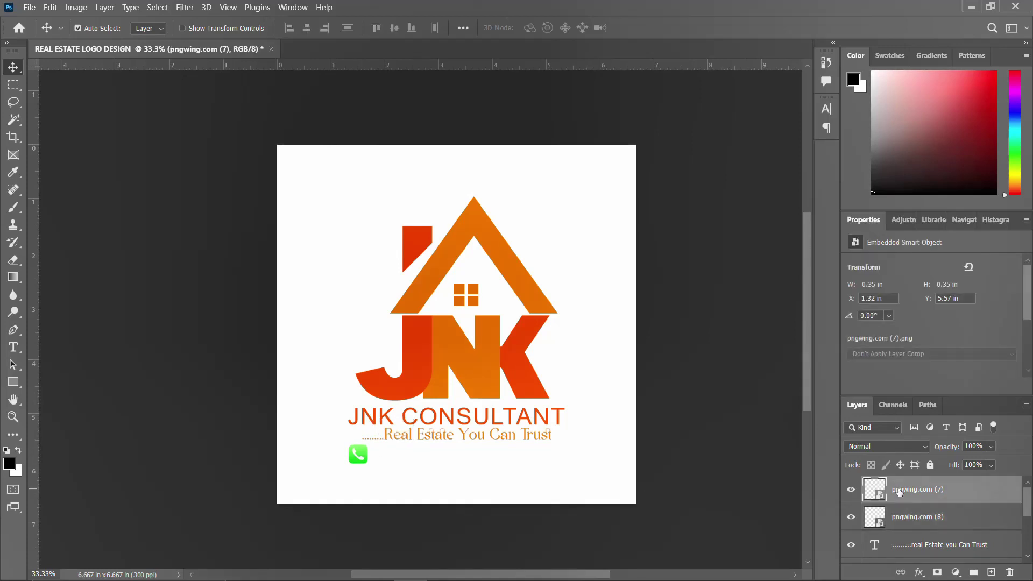
key(shift+Right)
key(shift+Right)
key(shift+Right)
key(shift+Right)
key(shift+Right)
key(shift+Right)
key(shift+Right)
key(shift+Right)
key(shift+Right)
key(shift+Right)
key(shift+Right)
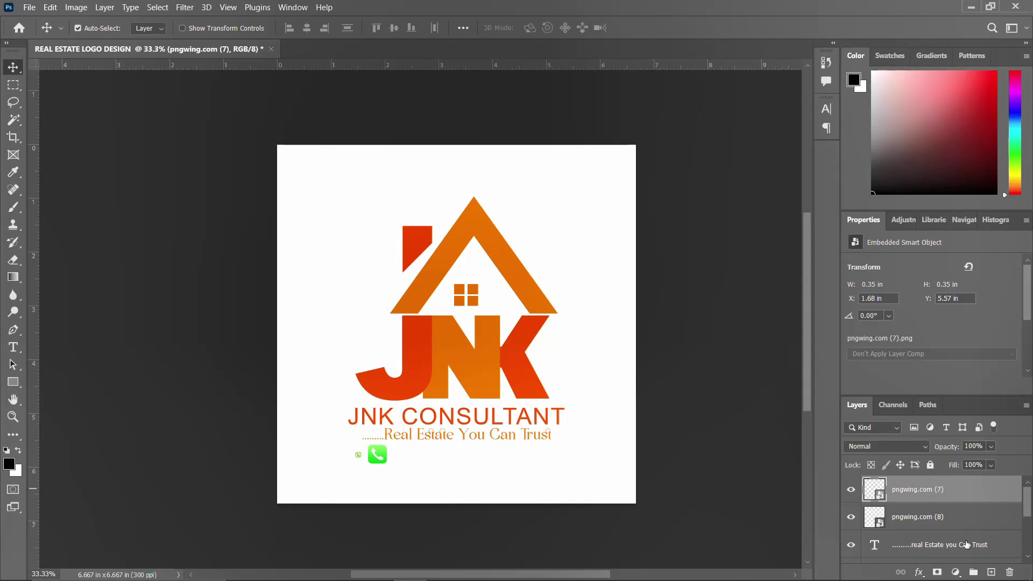
click(948, 519)
key(ctrl+t)
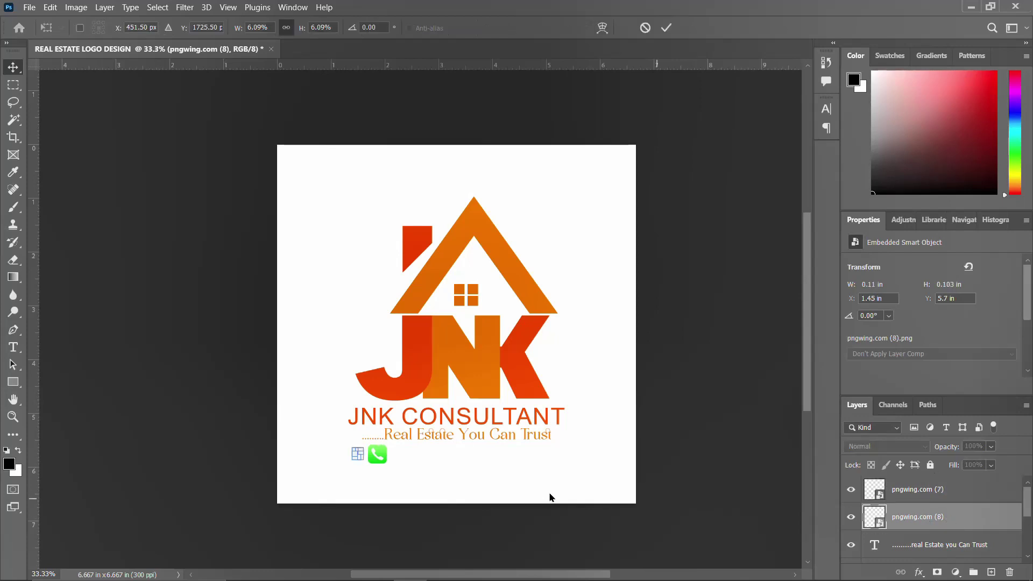
drag(360, 456, 370, 467)
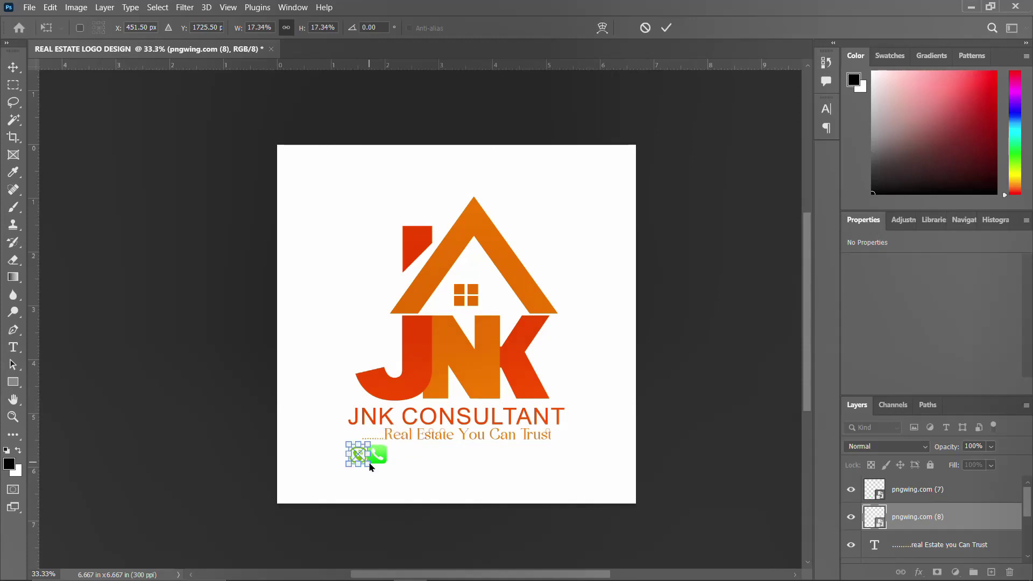
key(Return)
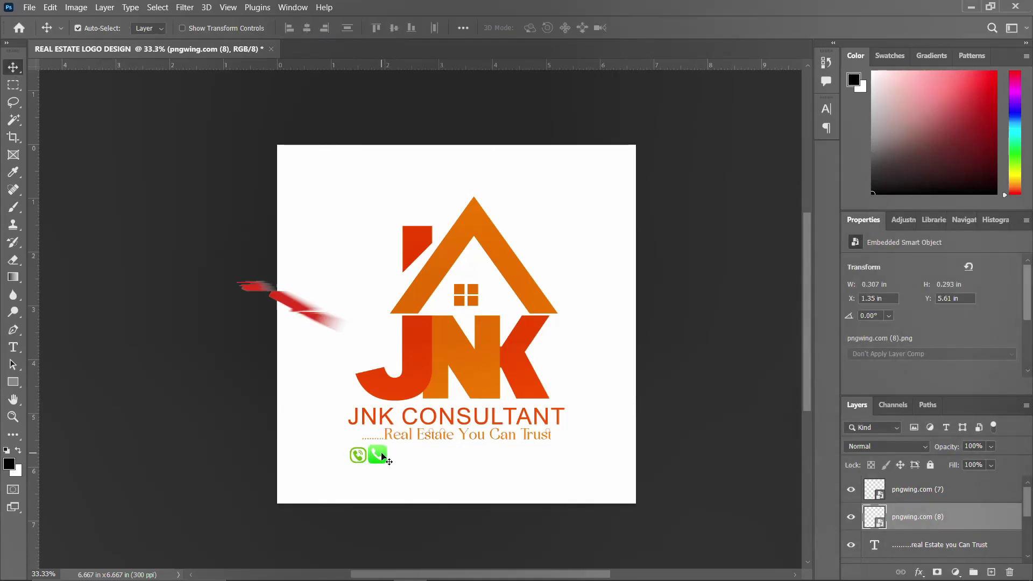
Fine-tune the pngwing.com (7) icon's size so both icons match
click(381, 456)
key(ctrl+t)
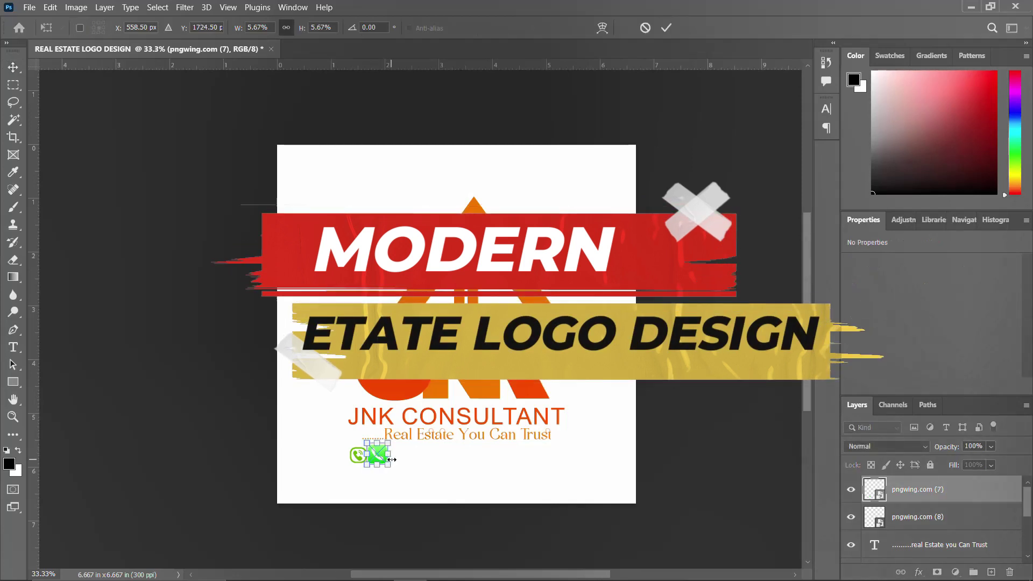
drag(388, 466, 382, 464)
key(Return)
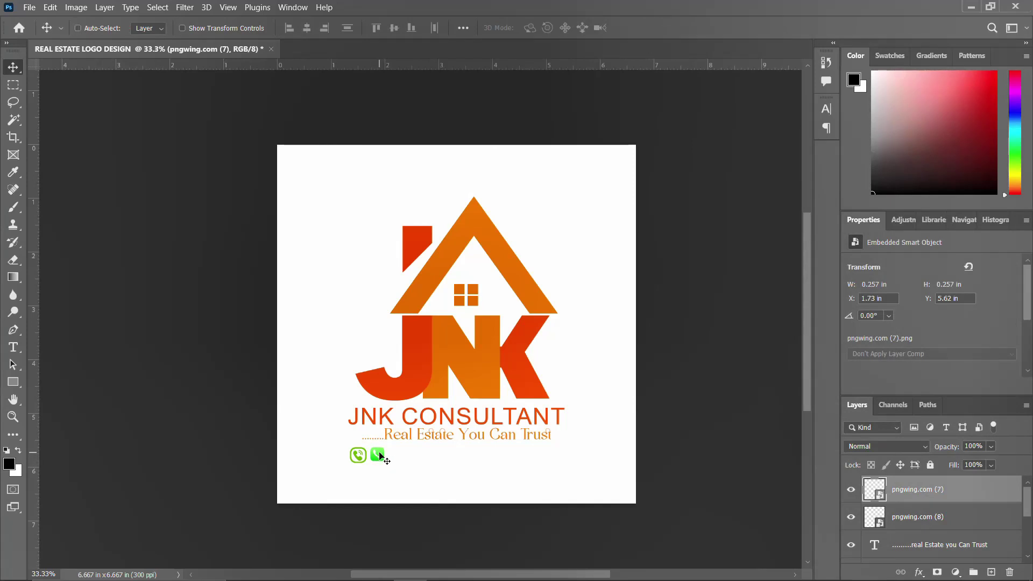
key(ctrl+t)
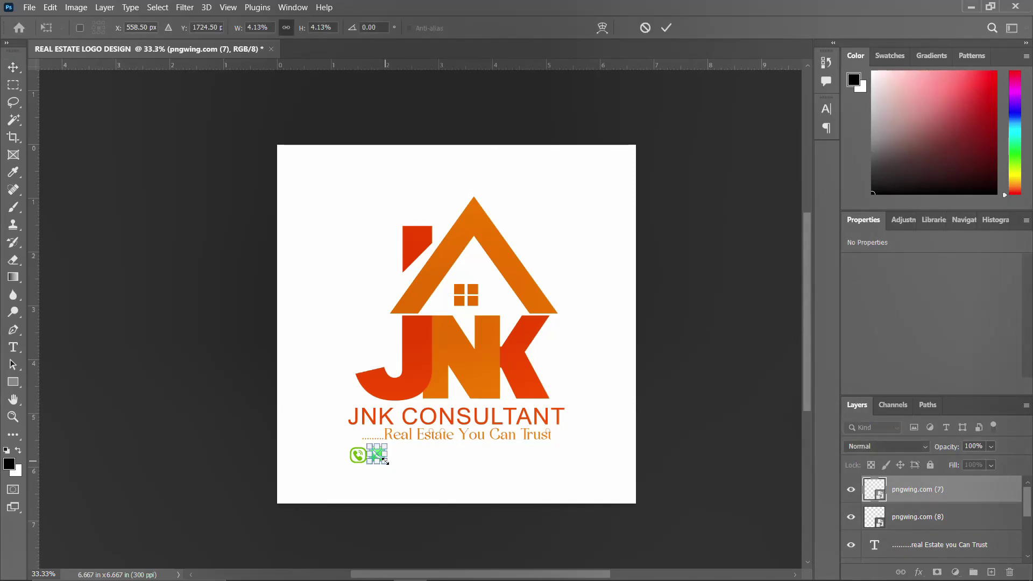
drag(388, 461, 386, 462)
key(Return)
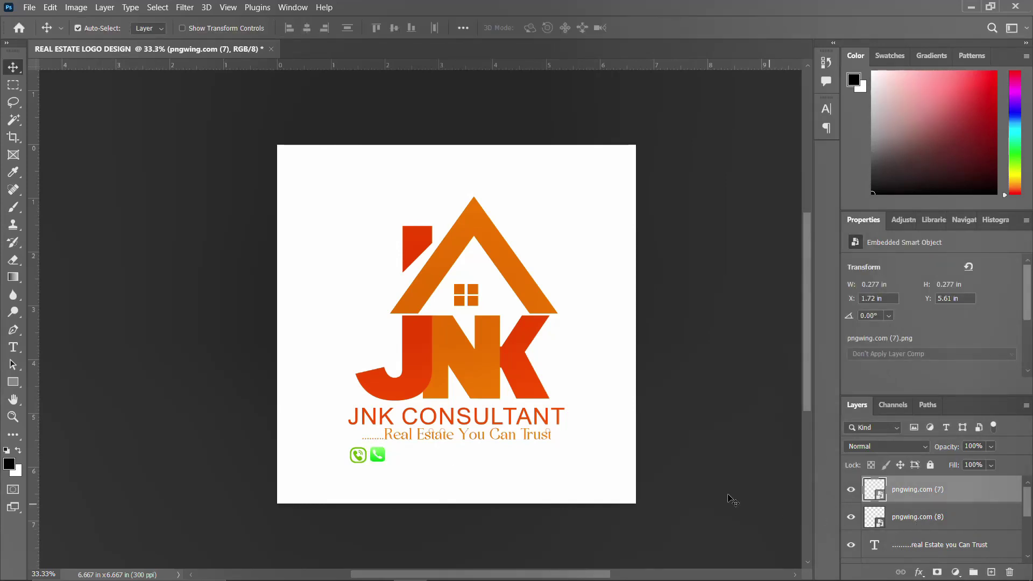
Duplicate the tagline, replace its text with the phone number, and place it right of the icons
drag(449, 440, 461, 463)
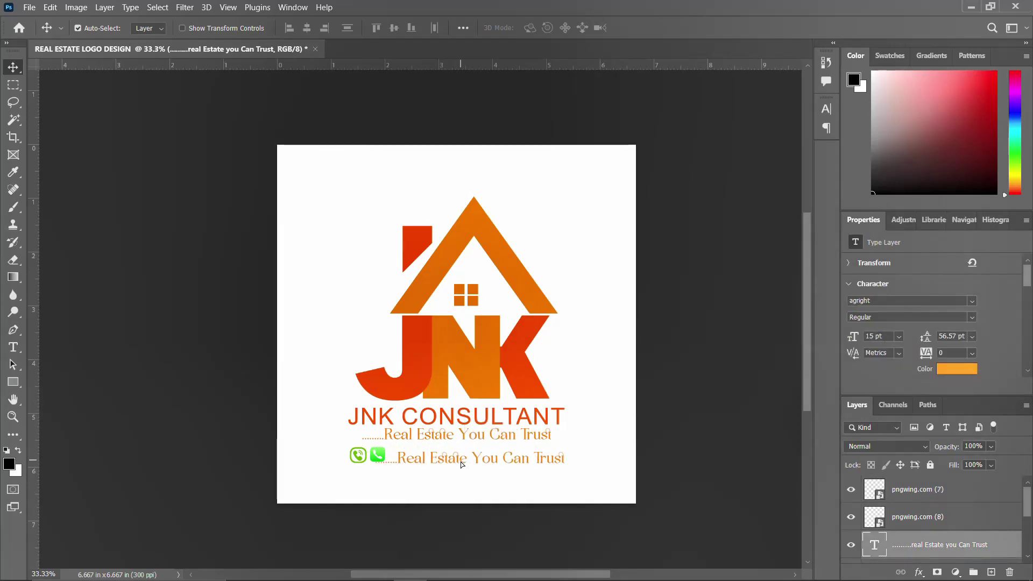
double_click(461, 459)
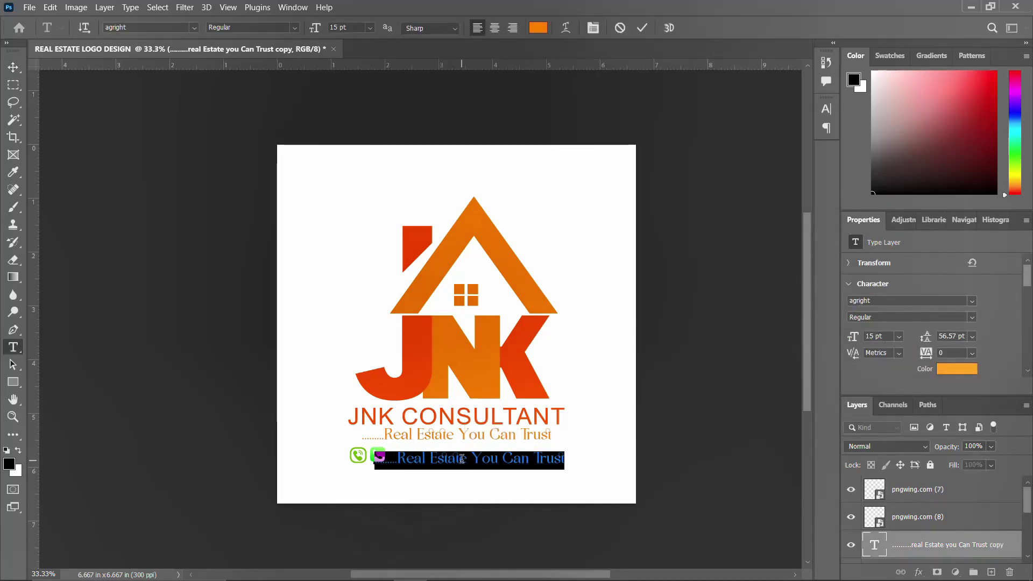
key(BackSpace)
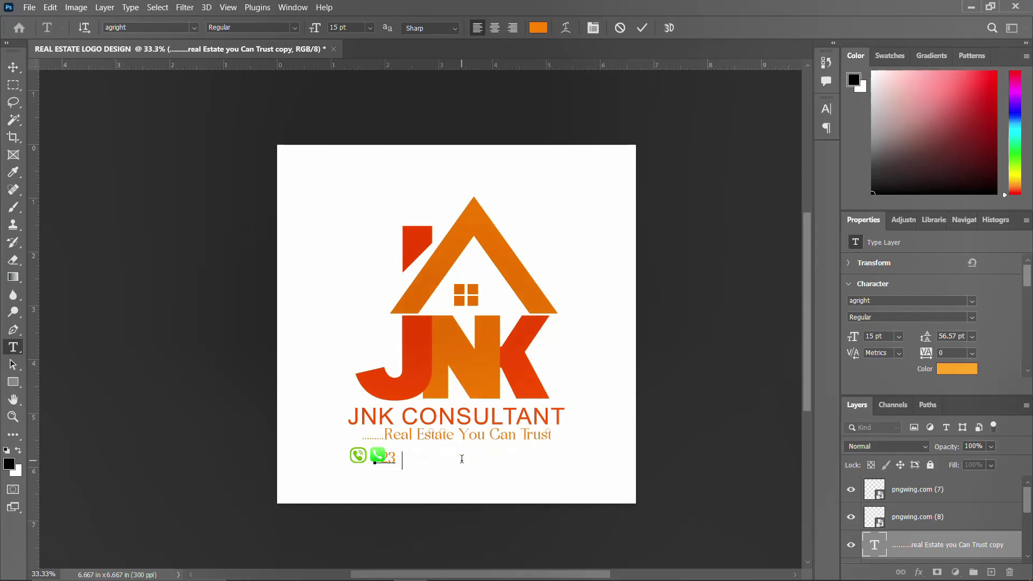
key(ctrl+Return)
key(v)
drag(461, 459, 497, 456)
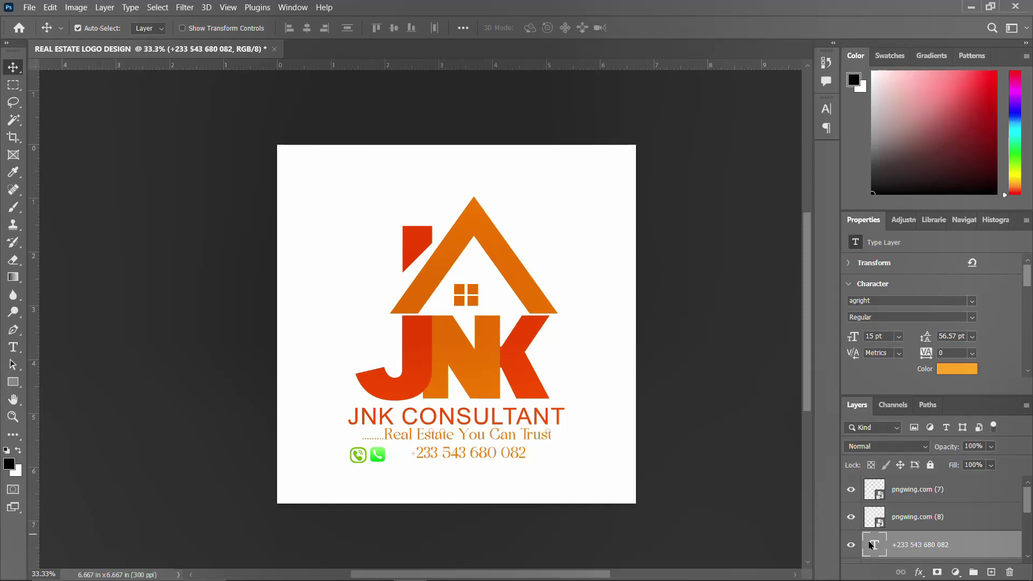
click(935, 519)
Nudge the phone icons toward the number and group icons with number as Group 4
shift+click(923, 490)
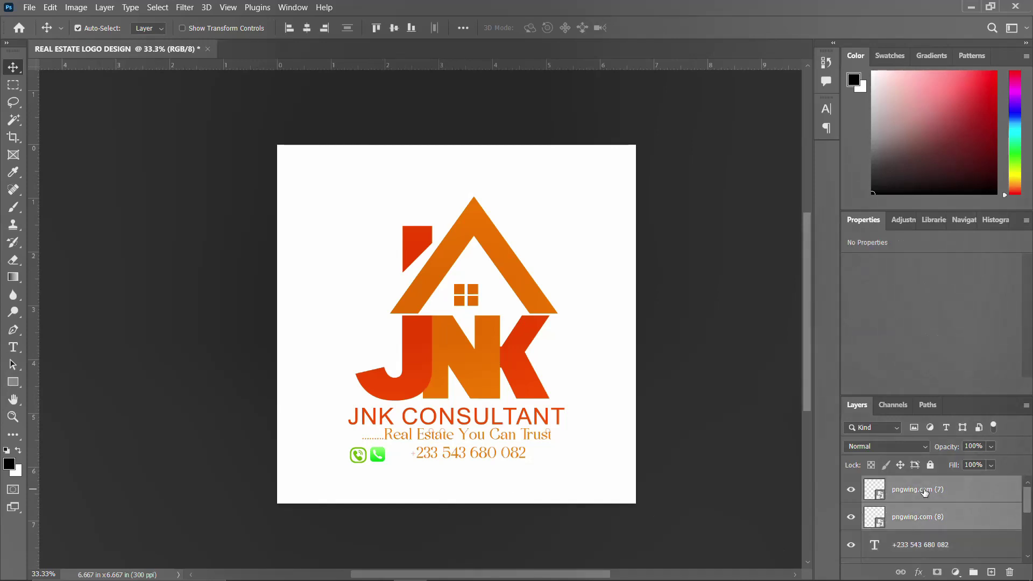
key(shift+Right)
key(shift+Right)
key(shift+Right)
key(shift+Right)
key(shift+Right)
key(shift+Right)
key(shift+Right)
key(shift+Right)
key(shift+Right)
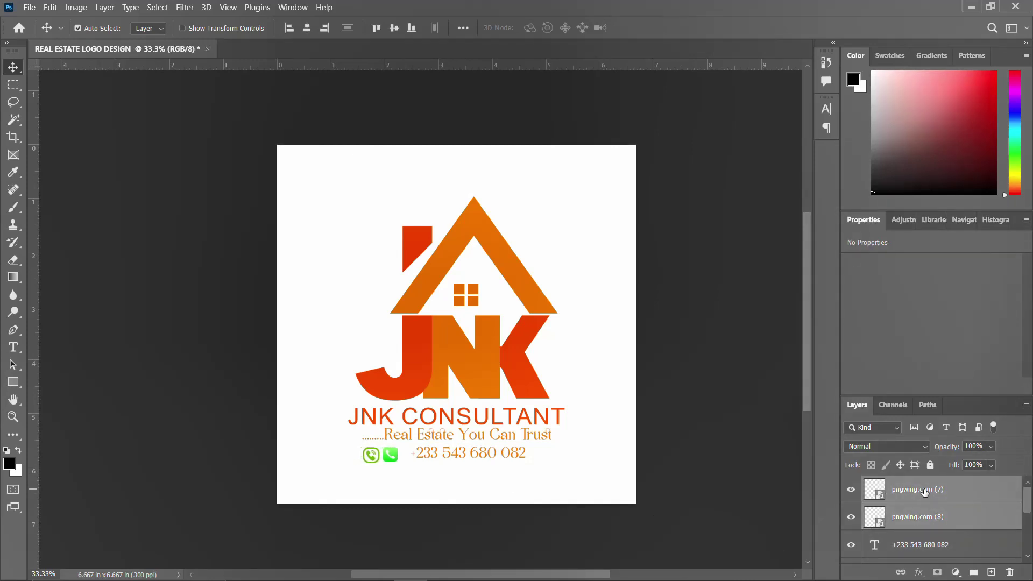
key(shift+Right)
shift+click(917, 550)
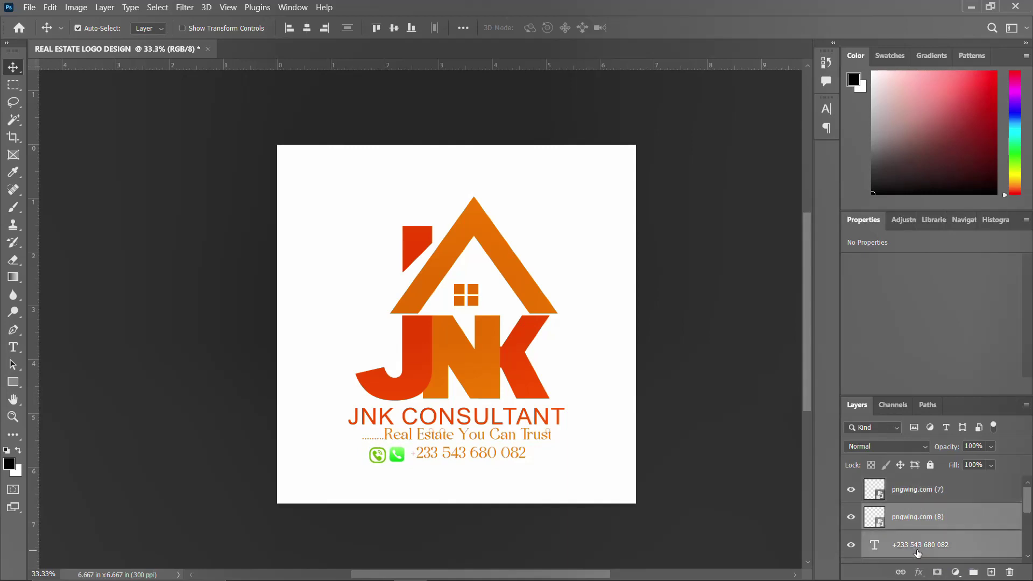
shift+click(909, 489)
key(ctrl+g)
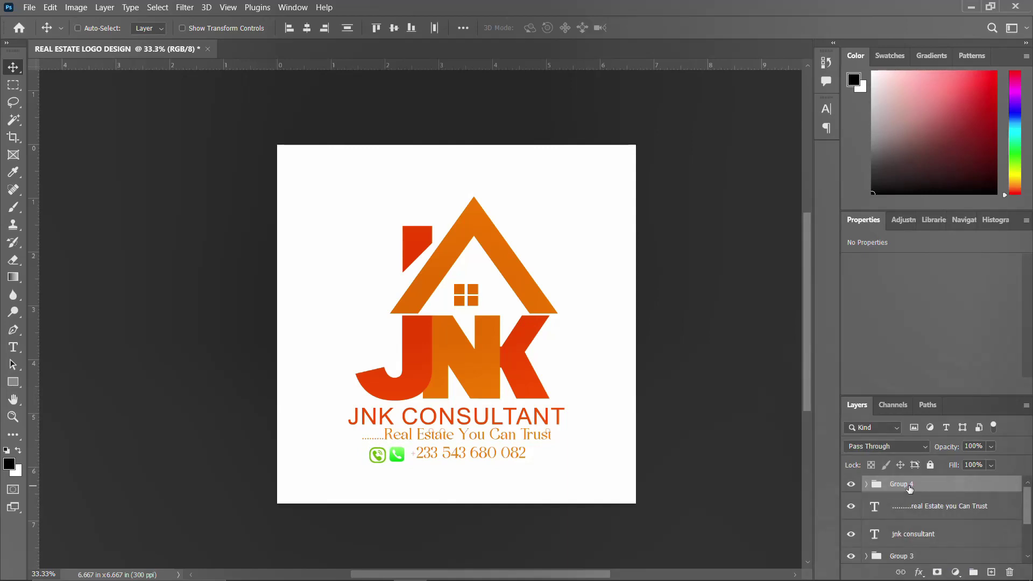
Group the JNK CONSULTANT heading and tagline layers into Group 5
click(916, 533)
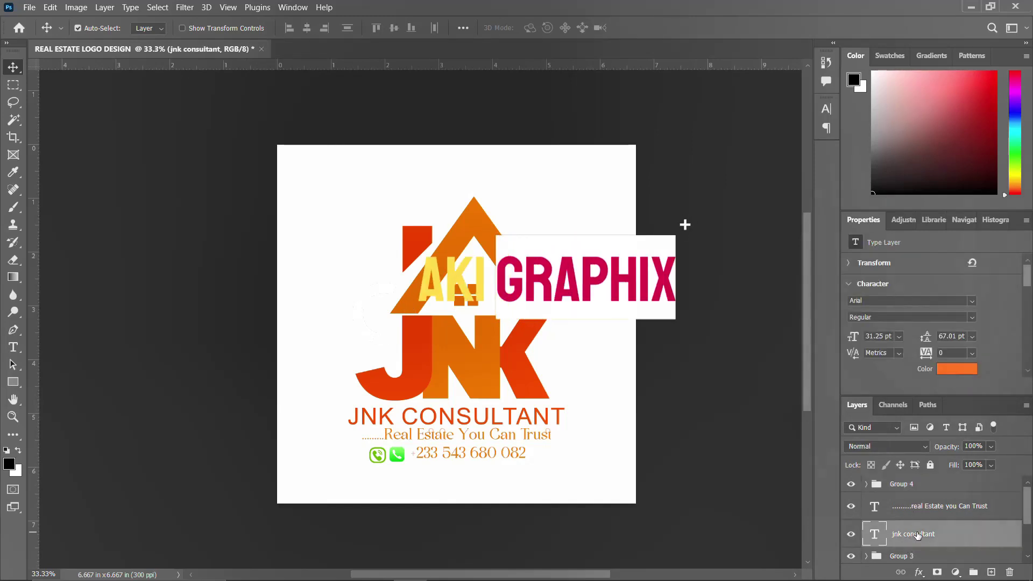
shift+click(922, 508)
key(ctrl+g)
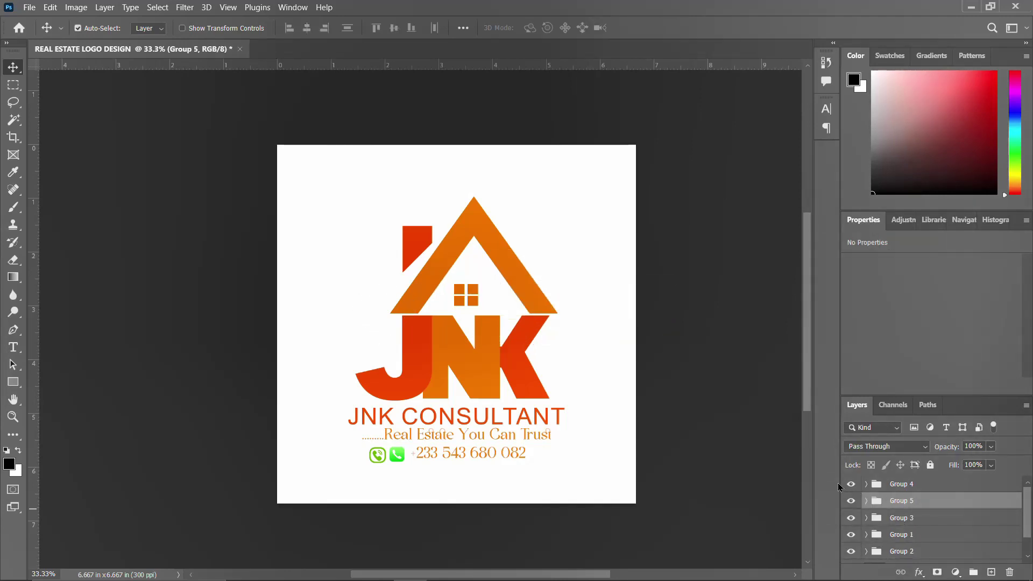
Rename the JNK letters group to JNK and the window squares group to SHAPES 1
click(850, 552)
click(850, 552)
double_click(891, 551)
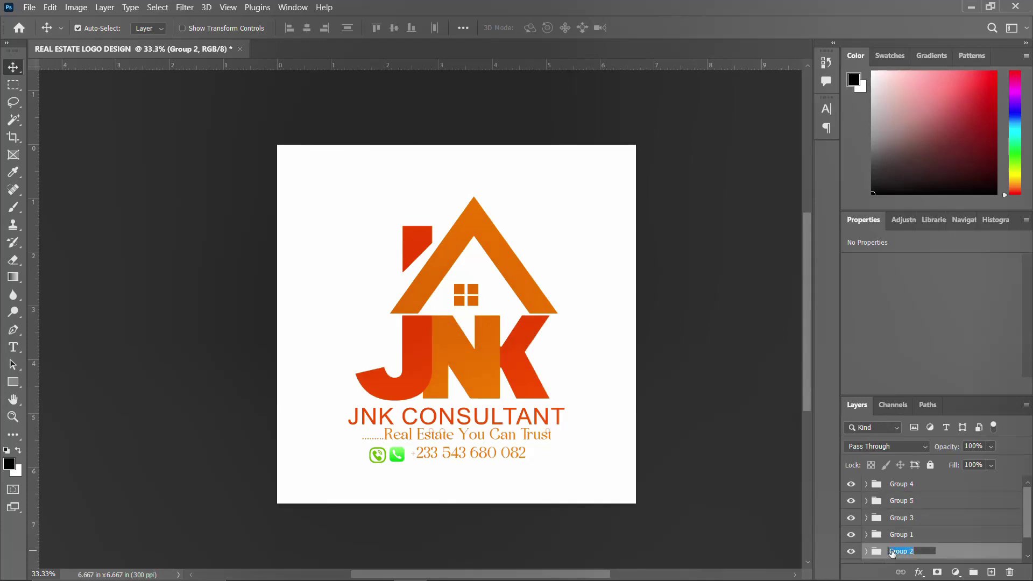
key(BackSpace)
key(Return)
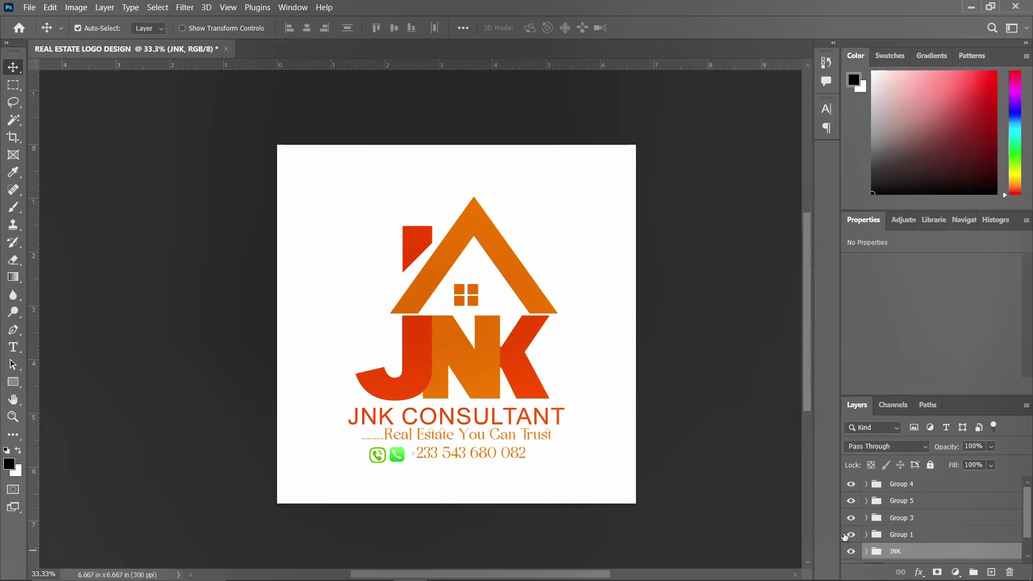
click(846, 535)
click(847, 535)
double_click(896, 534)
text(SHA)
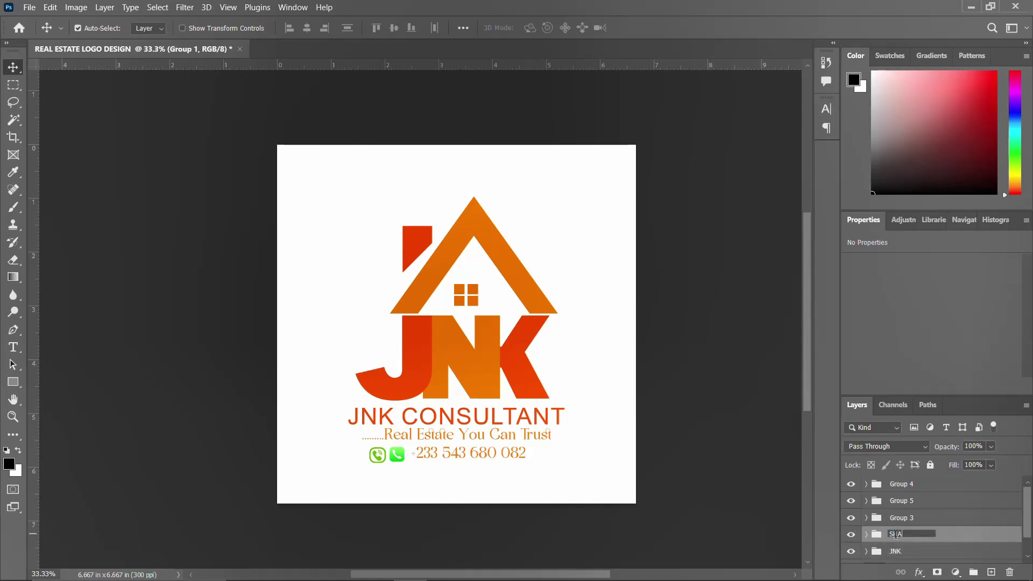
text(PES 1)
key(Return)
Rename the roof group SHAPES 2 and the name/tagline group NAME, then nudge the phone row down
click(850, 518)
click(851, 518)
double_click(901, 518)
text(SHAPES)
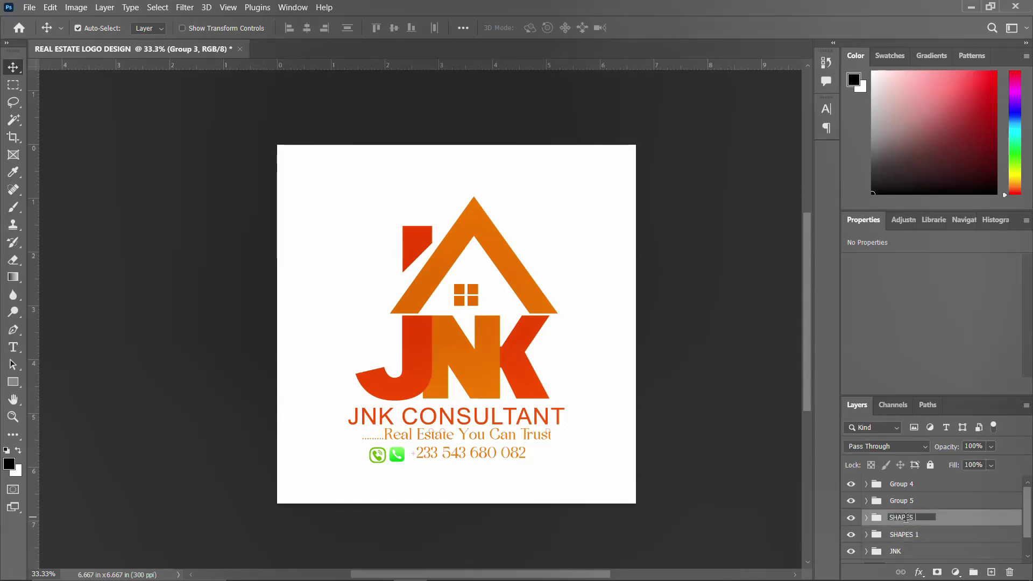
key(Return)
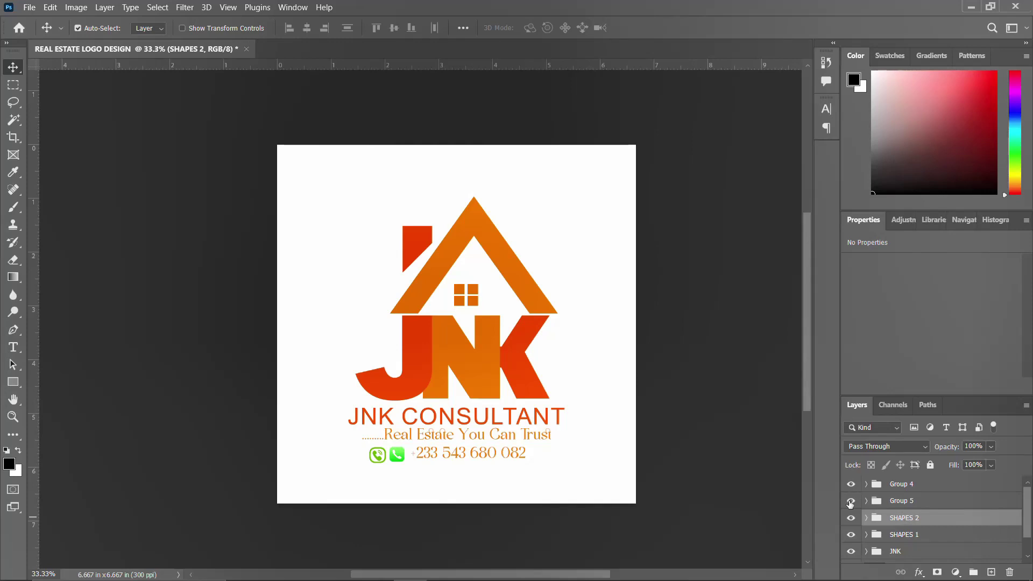
click(851, 501)
click(851, 501)
double_click(898, 501)
text(N)
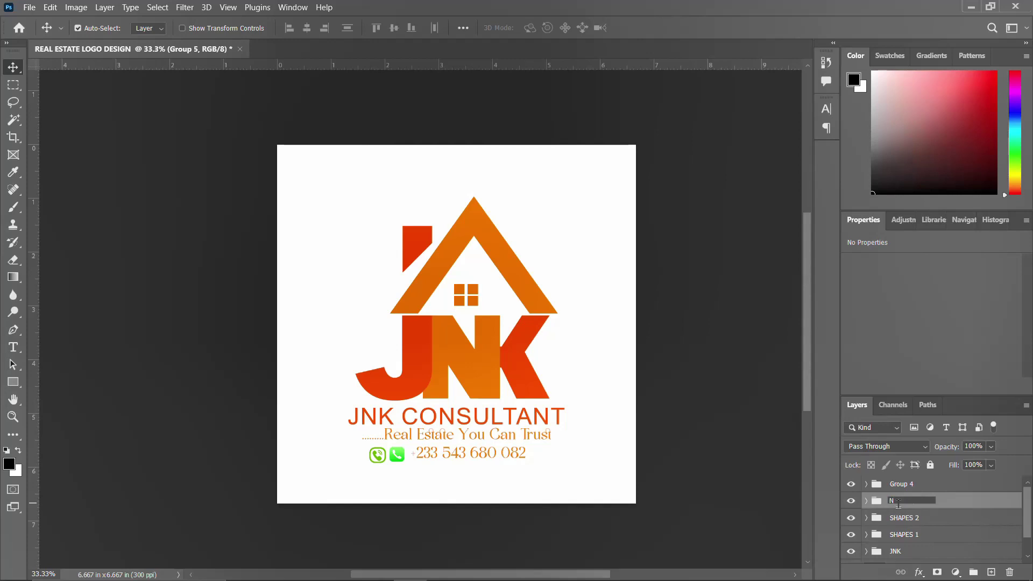
key(Return)
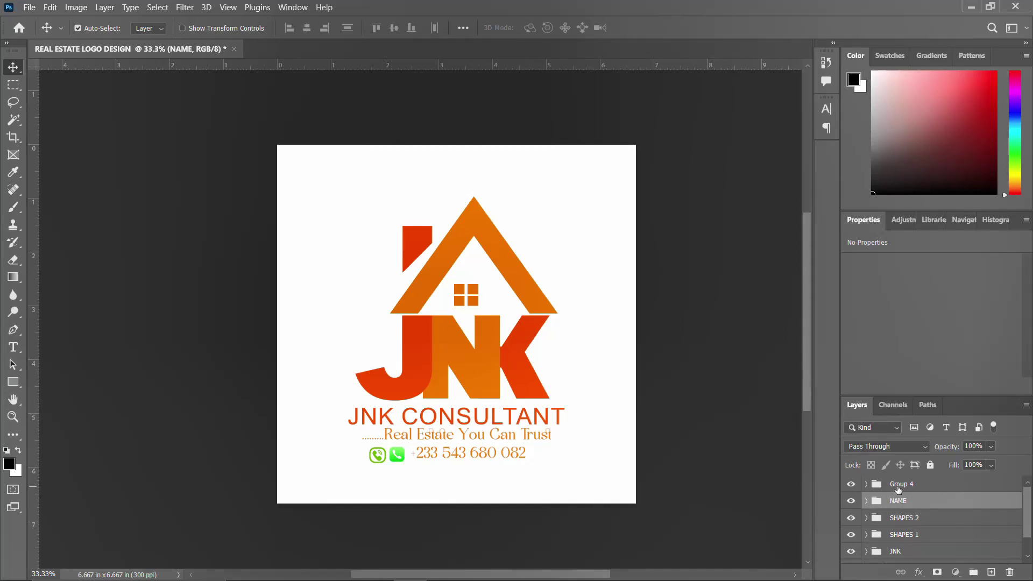
click(898, 488)
key(shift+Down)
key(shift+Down)
key(shift+Down)
key(shift+Down)
key(shift+Down)
key(shift+Down)
key(shift+Down)
key(shift+Down)
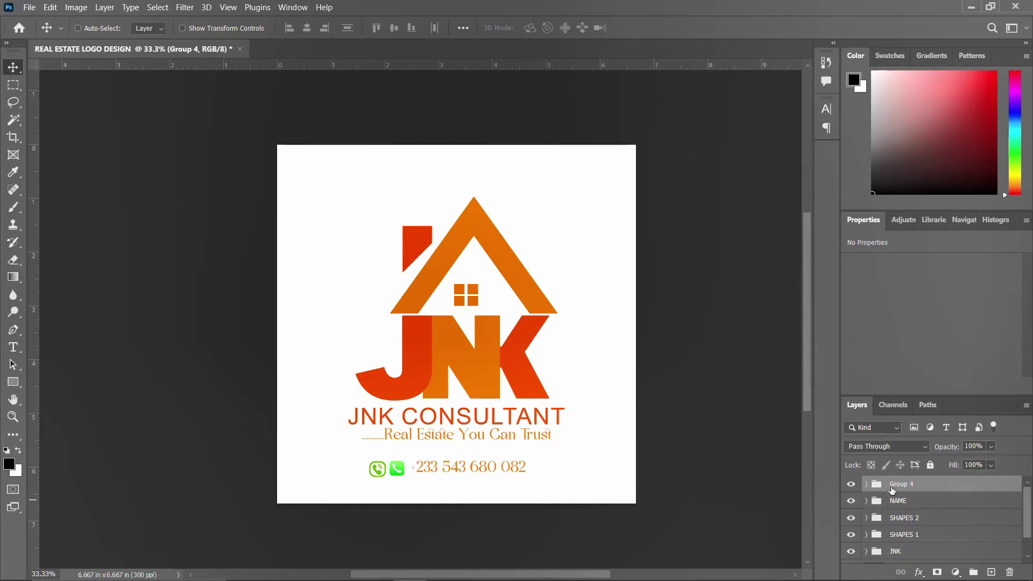
Shift the phone row group right and up with Free Transform so it sits under the tagline
key(ctrl+t)
key(Right)
key(Right)
key(Right)
key(Right)
key(Right)
key(Right)
key(Right)
key(Right)
key(Right)
key(Right)
key(Right)
key(Right)
key(Right)
key(Right)
key(Right)
key(Right)
key(Right)
key(Right)
key(Right)
key(Right)
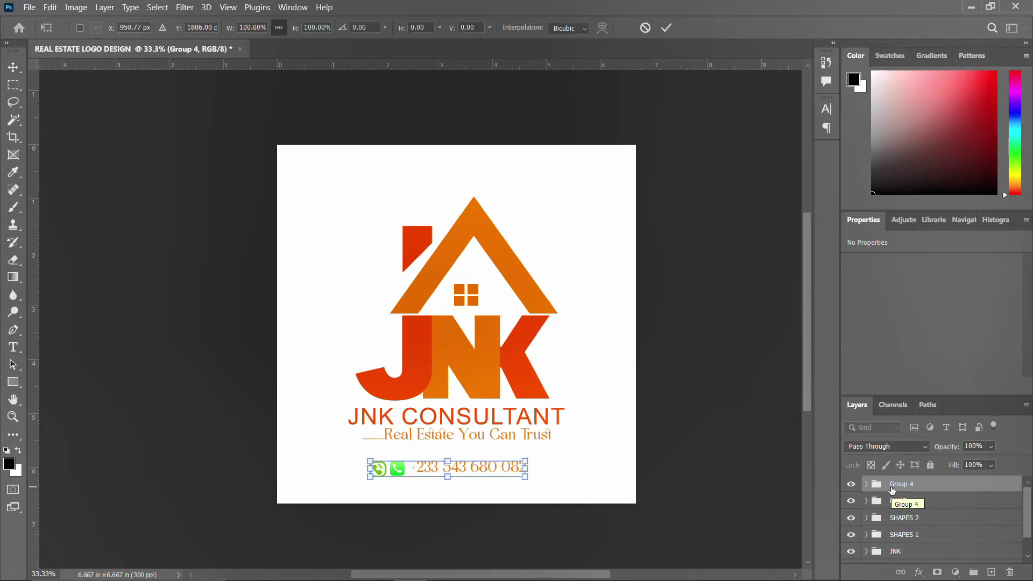
key(Right)
key(Right)
key(Right)
key(Right)
key(Right)
key(Right)
key(Right)
key(Right)
key(Right)
key(Right)
key(Right)
key(Right)
key(Right)
key(Right)
key(Right)
key(Right)
key(Right)
key(Right)
key(Right)
key(Right)
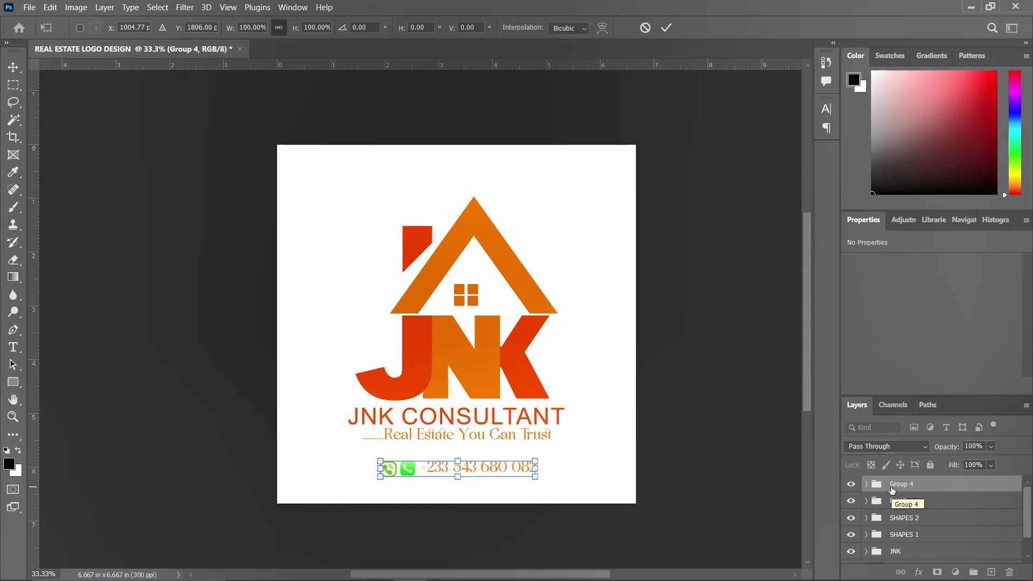
key(Up)
key(Up)
key(Up)
key(Up)
key(Up)
key(Up)
key(Up)
key(Up)
key(Up)
key(Up)
key(Up)
key(Up)
key(Up)
key(Up)
key(Up)
key(Up)
key(Up)
key(Up)
key(Up)
key(Up)
key(Up)
key(Up)
key(Up)
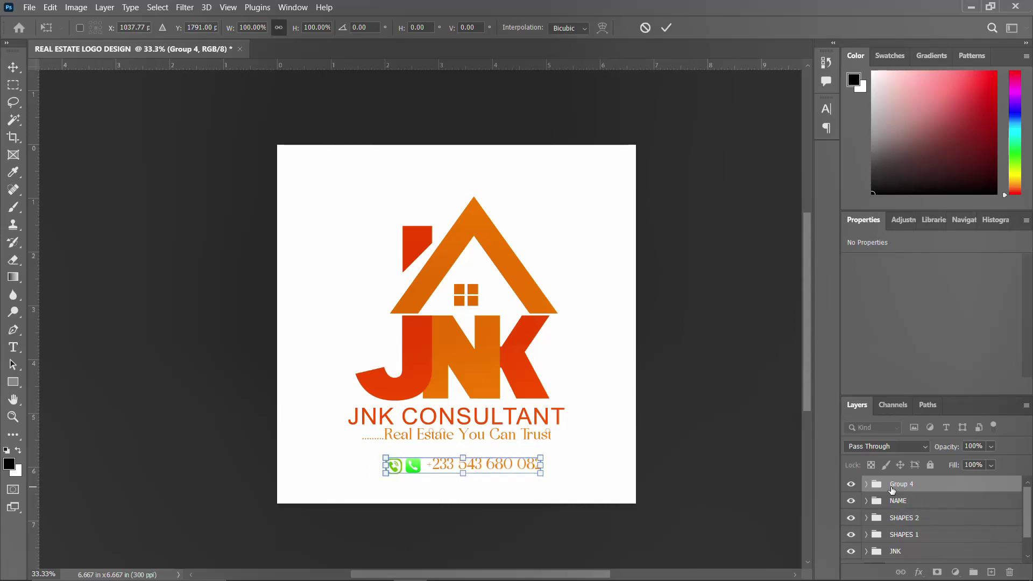
key(Up)
key(Up)
key(Up)
key(Up)
key(Up)
key(Up)
key(Up)
key(Up)
key(Up)
key(Up)
key(Up)
key(Up)
key(Up)
key(Up)
key(Up)
key(Up)
key(Up)
key(Up)
key(Up)
key(Up)
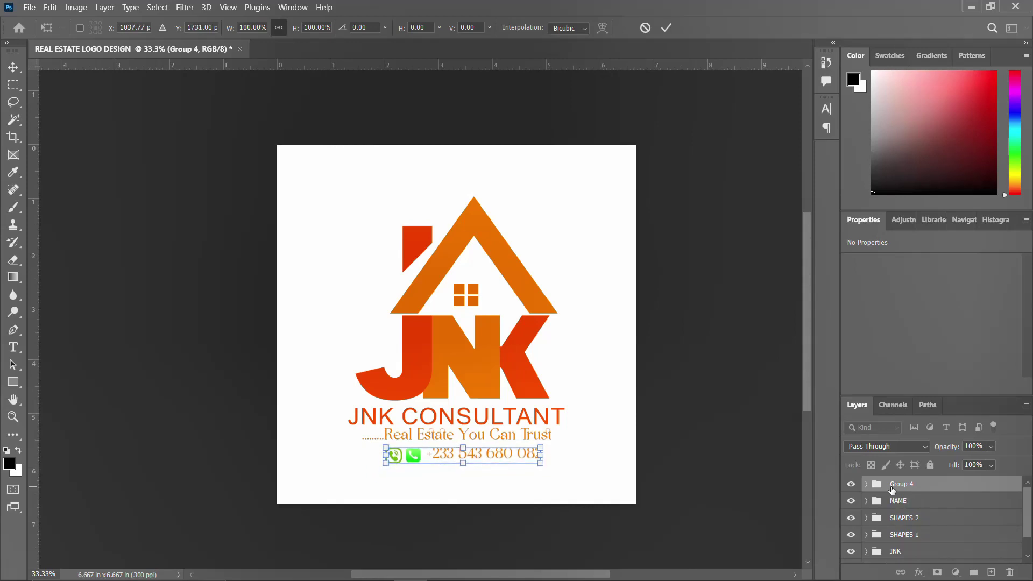
key(Return)
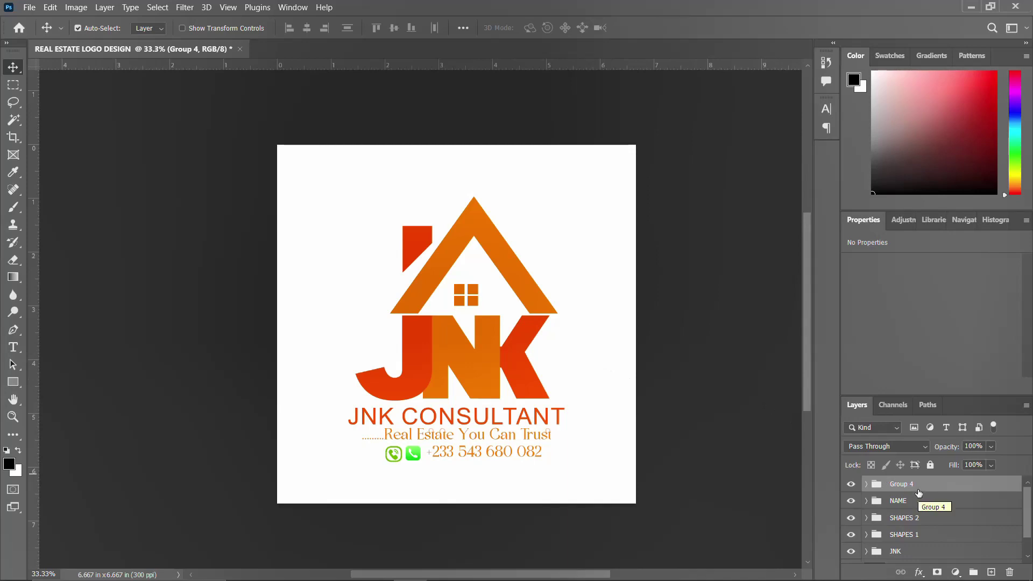
scroll(918, 497, down, 2)
Rename the phone row group to CONTACTS
click(895, 528)
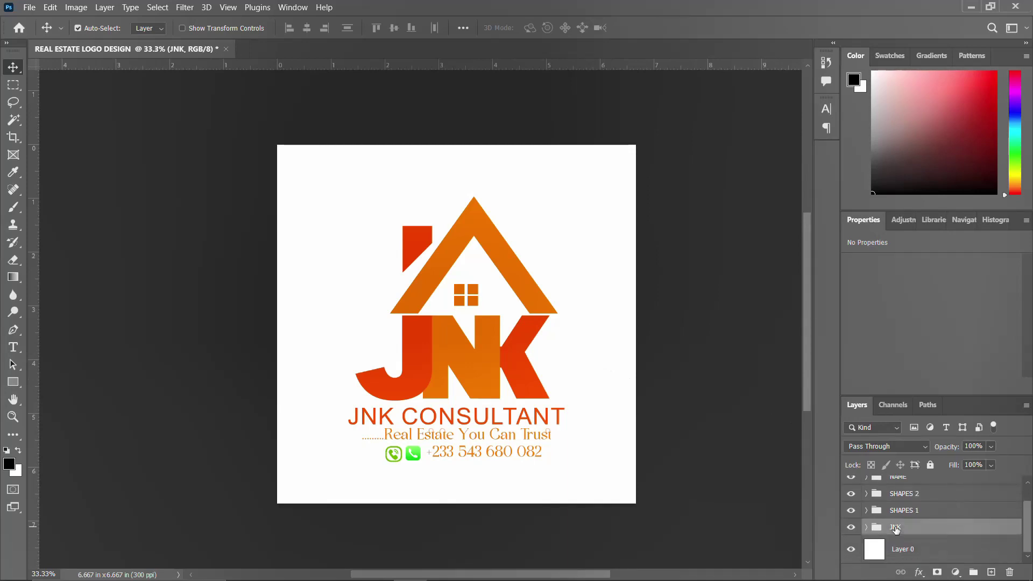
scroll(896, 531, up, 1)
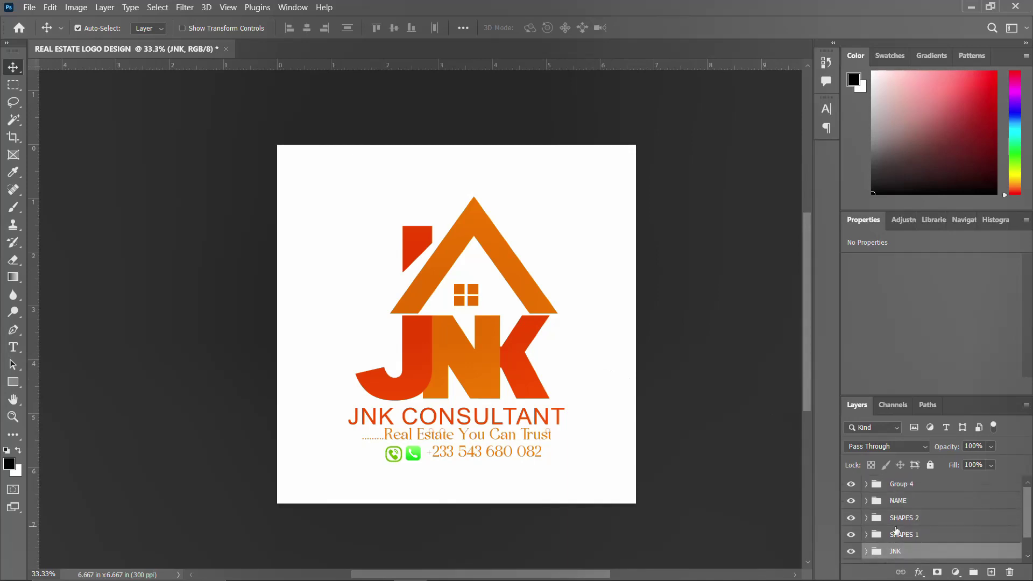
shift+click(906, 490)
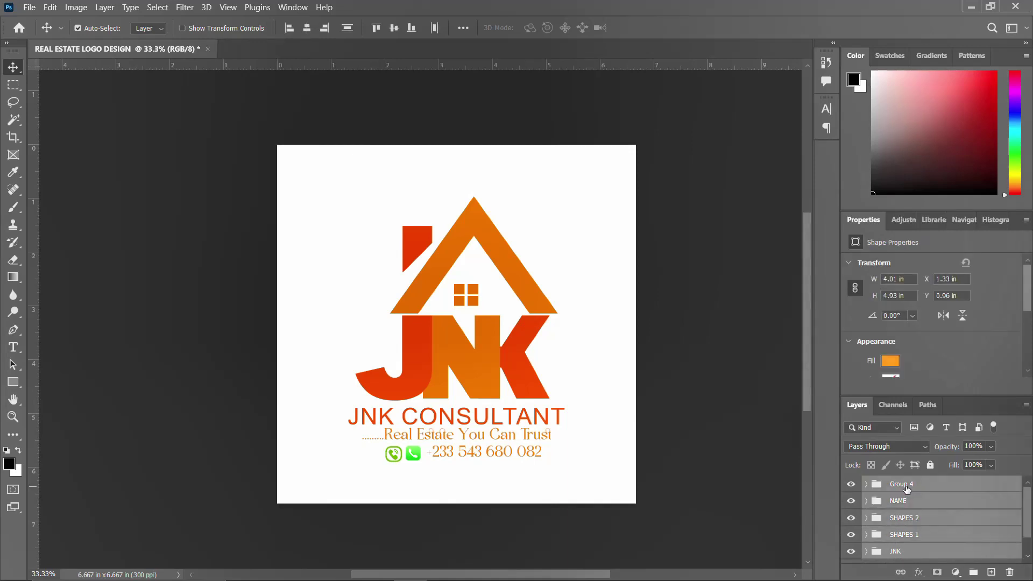
click(906, 488)
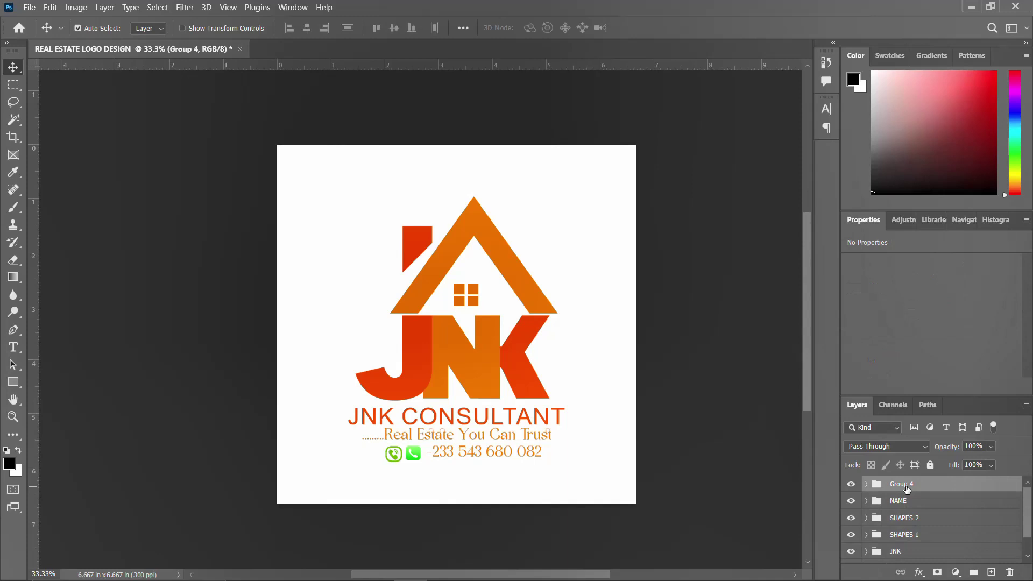
double_click(894, 484)
text(CONTACTS)
key(Return)
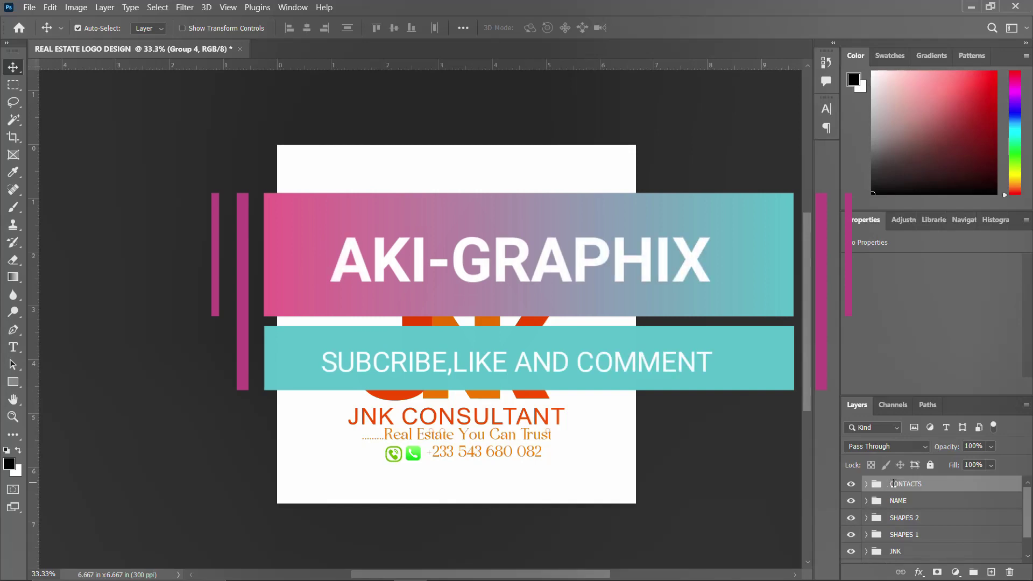
Group all the logo groups from CONTACTS down to JNK into one group
scroll(921, 505, down, 1)
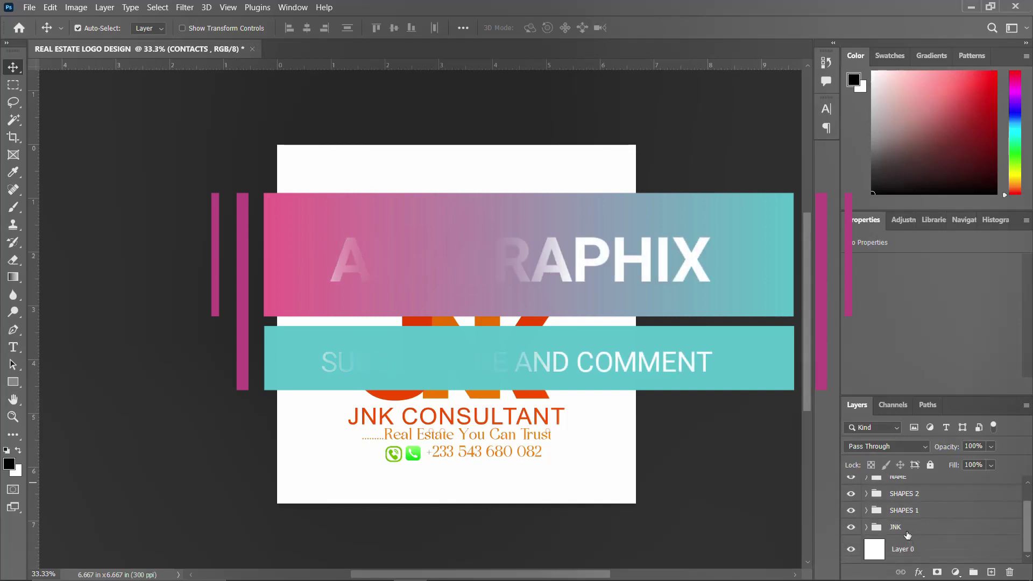
shift+click(910, 528)
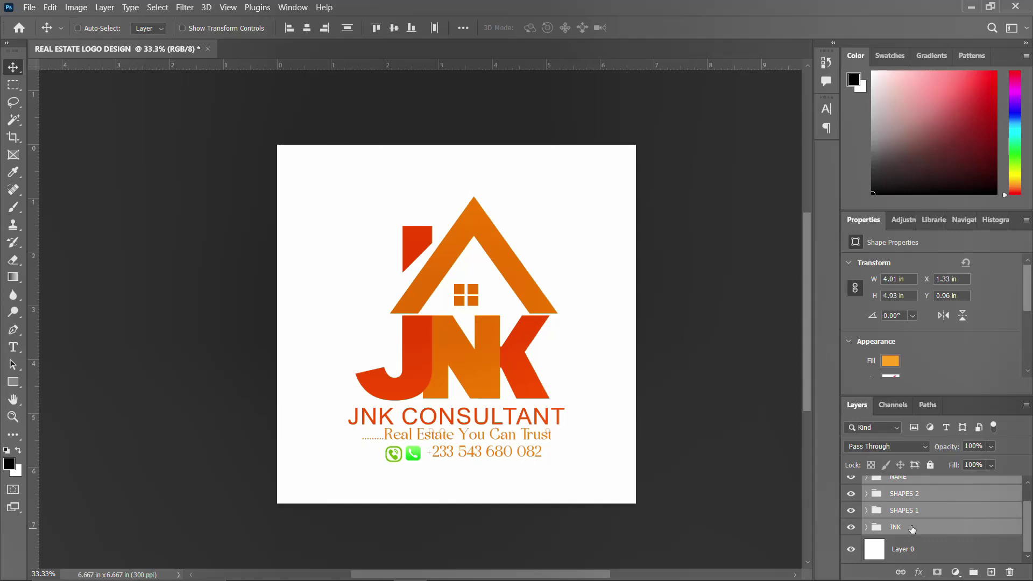
key(ctrl+g)
Align the logo group to the canvas's vertical centre and fit the canvas in the window
key(ctrl+a)
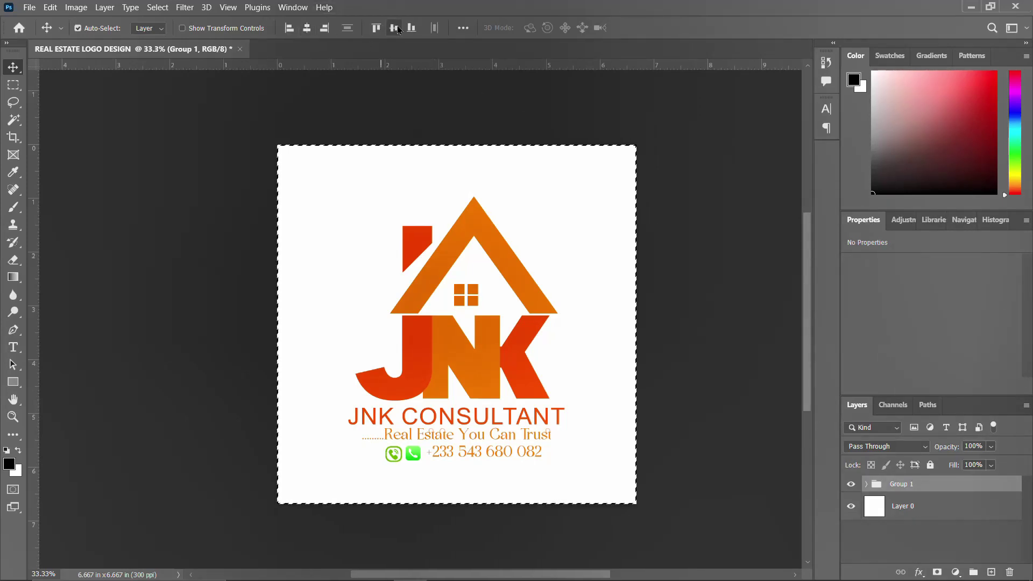
click(395, 28)
key(ctrl+d)
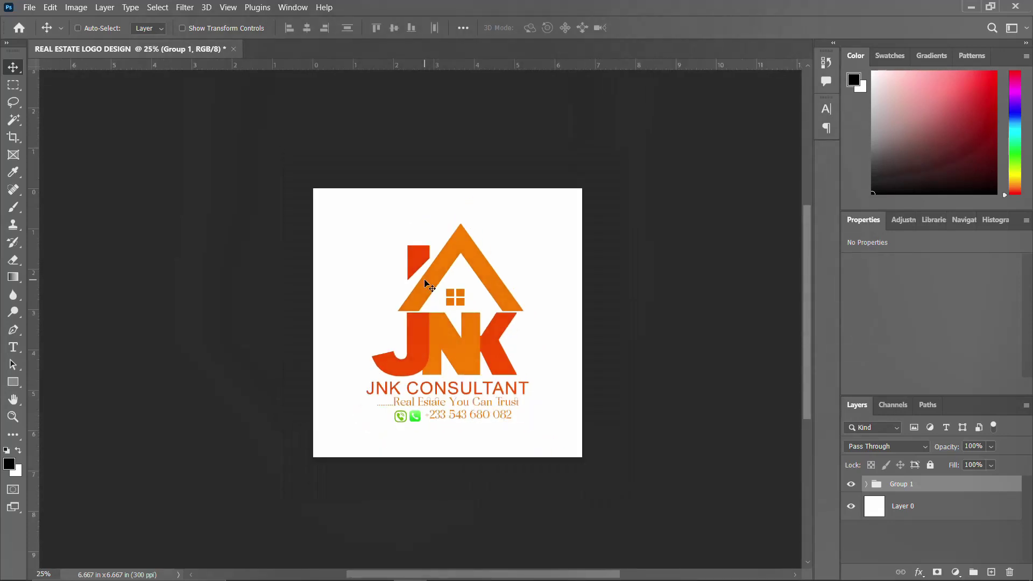
key(ctrl+0)
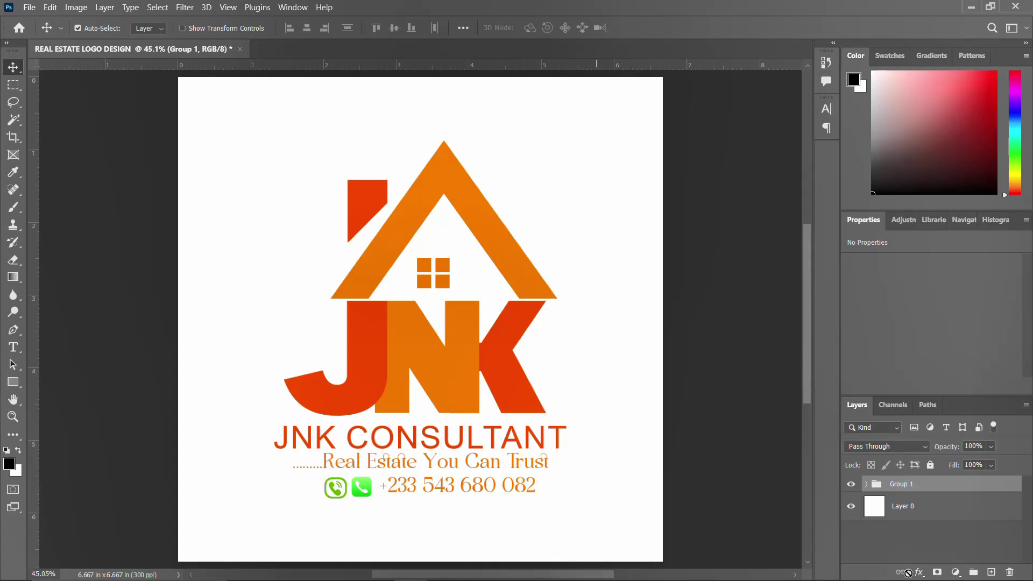
mouse_move(893, 580)
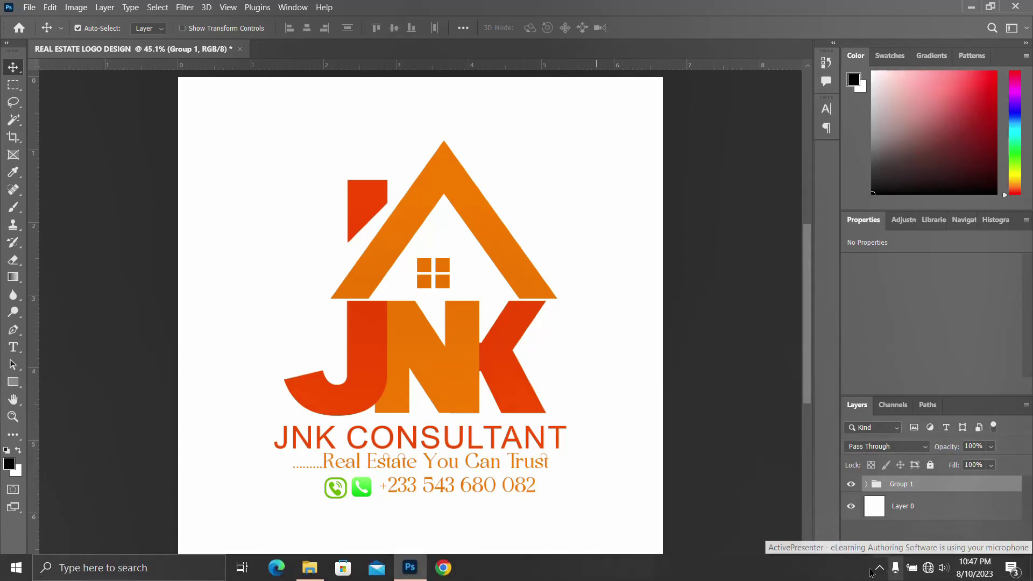
click(879, 568)
click(904, 542)
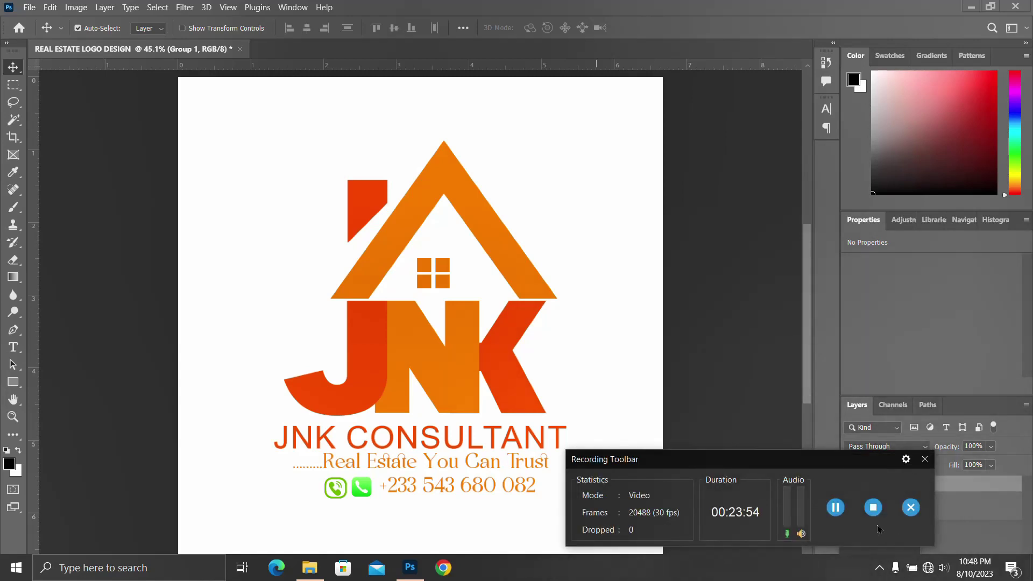